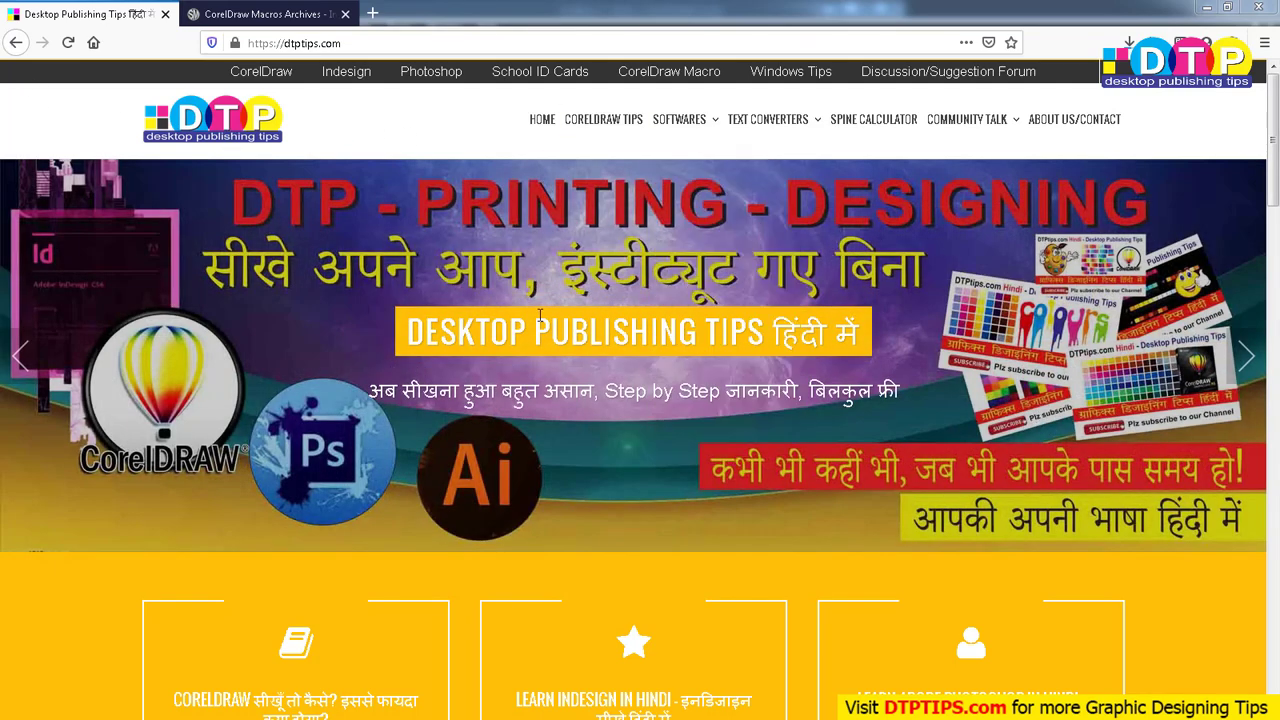
Look through the CorelDraw Macros category on scriptsnmacros.com and highlight the site's domain in the page address
{"action": "left_click", "coordinate": [235, 17]}
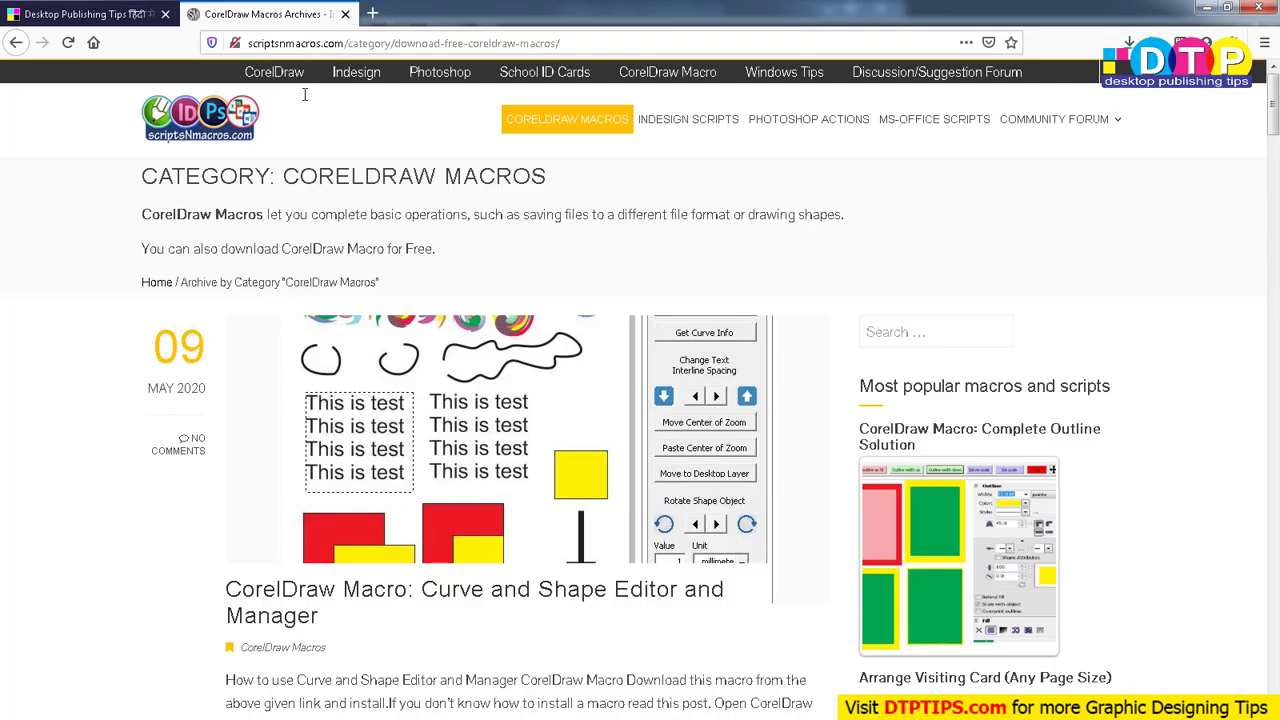
{"action": "left_click", "coordinate": [344, 43]}
{"action": "left_click", "coordinate": [724, 494]}
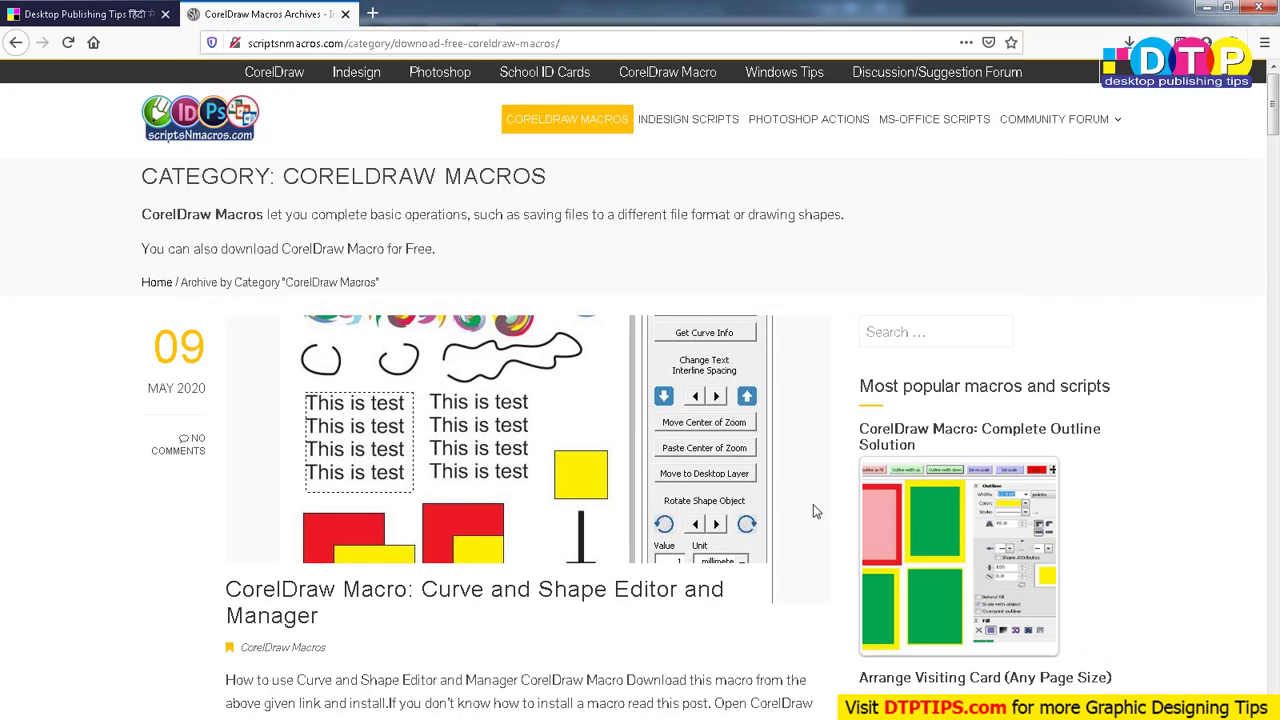
{"action": "scroll", "coordinate": [813, 510], "scroll_direction": "down", "scroll_amount": 3}
{"action": "scroll", "coordinate": [808, 510], "scroll_direction": "up", "scroll_amount": 1}
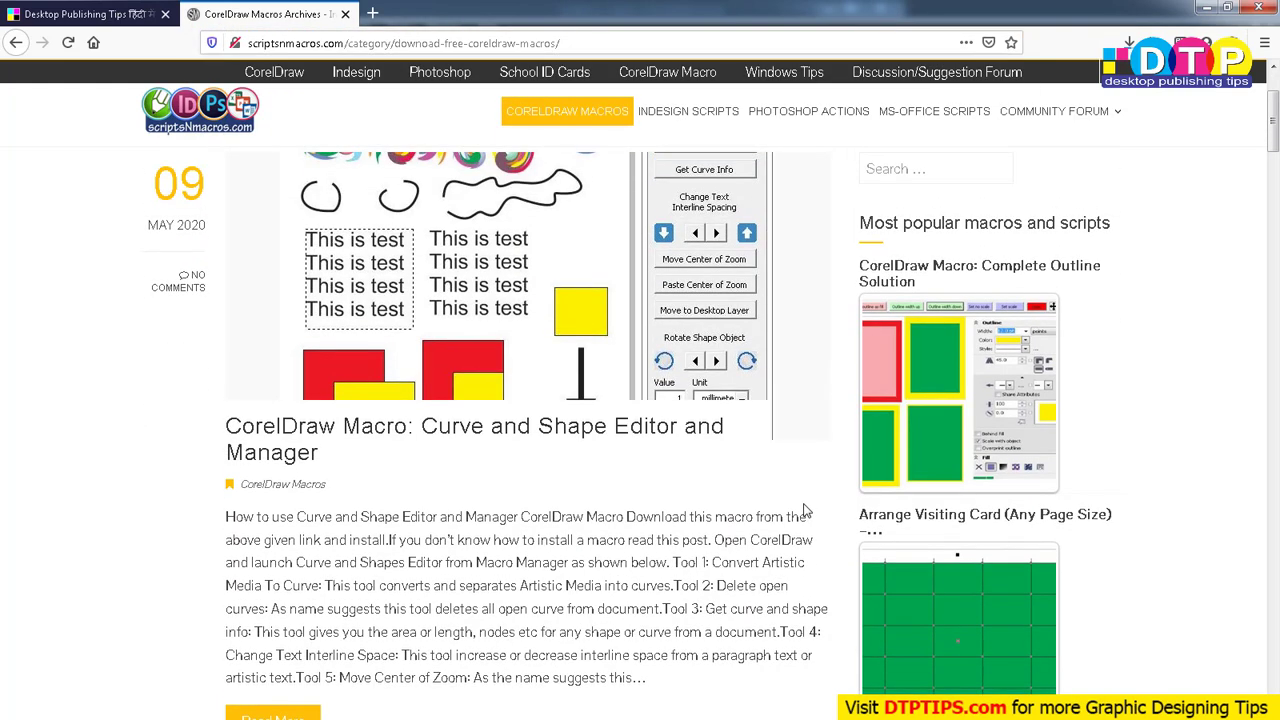
{"action": "scroll", "coordinate": [808, 510], "scroll_direction": "down", "scroll_amount": 4}
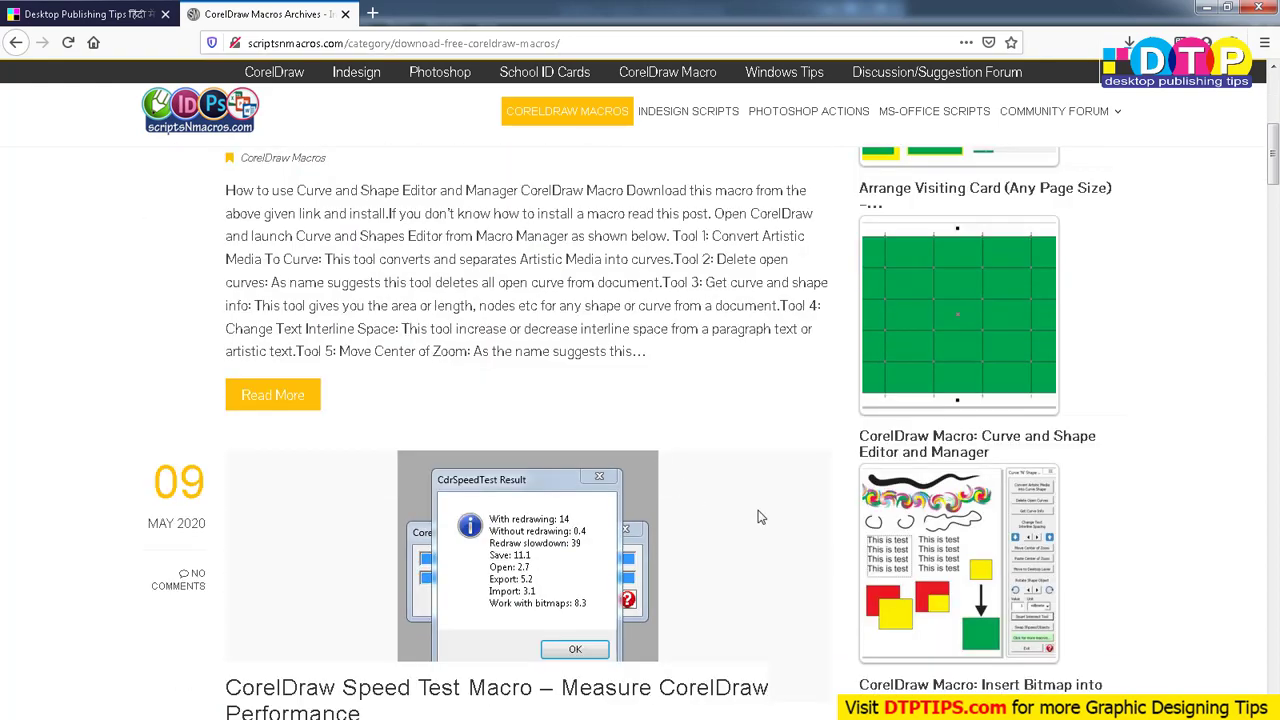
{"action": "scroll", "coordinate": [760, 517], "scroll_direction": "up", "scroll_amount": 1}
{"action": "scroll", "coordinate": [760, 517], "scroll_direction": "down", "scroll_amount": 12}
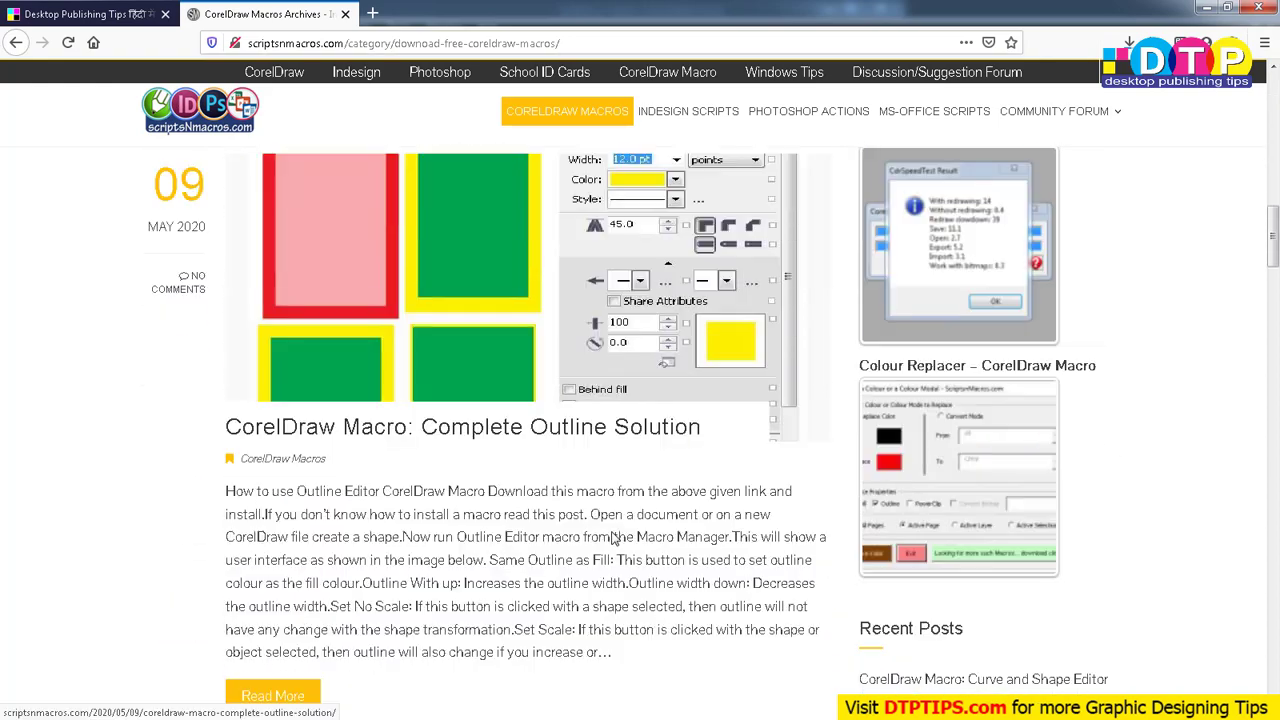
{"action": "scroll", "coordinate": [615, 538], "scroll_direction": "down", "scroll_amount": 14}
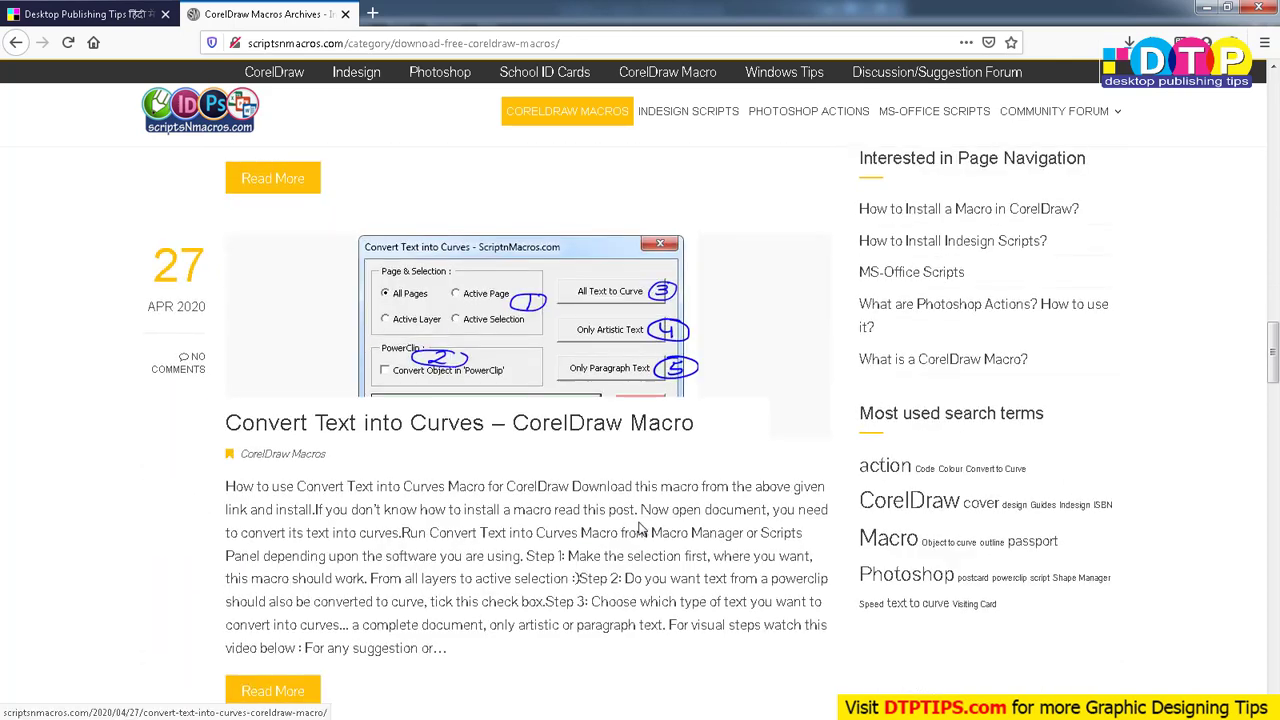
{"action": "scroll", "coordinate": [640, 528], "scroll_direction": "down", "scroll_amount": 4}
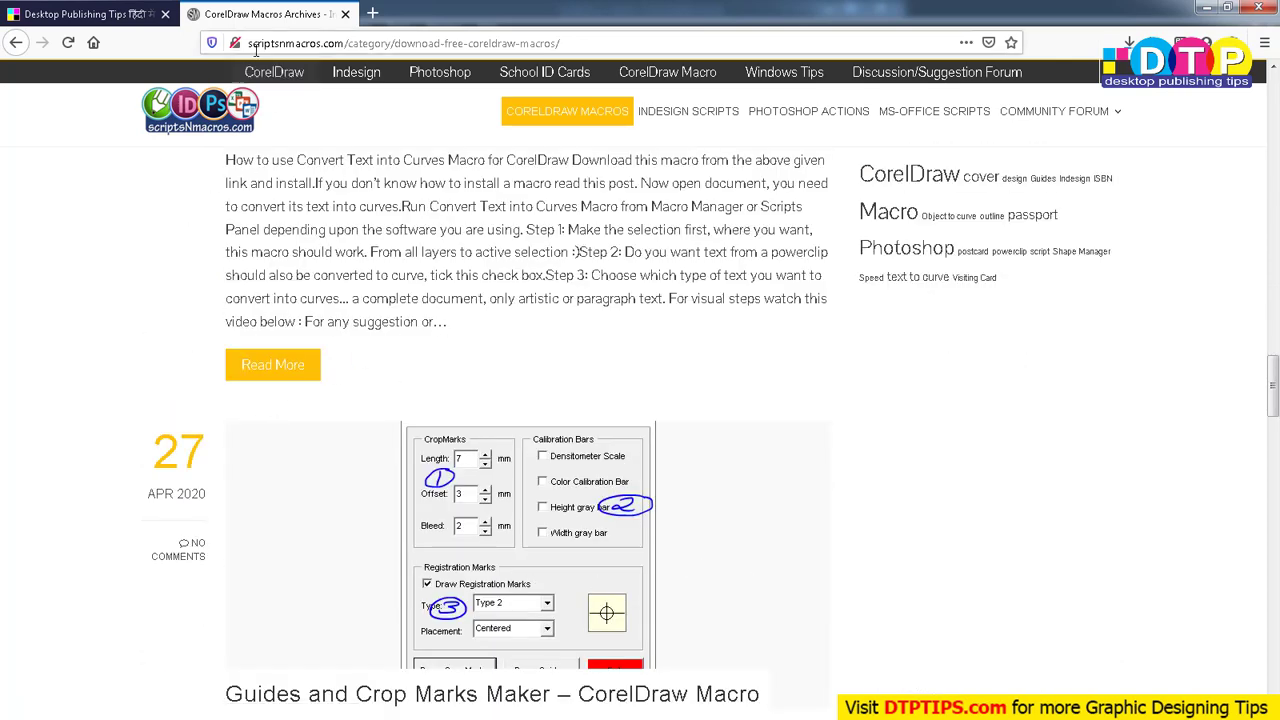
{"action": "left_click_drag", "start_coordinate": [249, 43], "coordinate": [345, 44]}
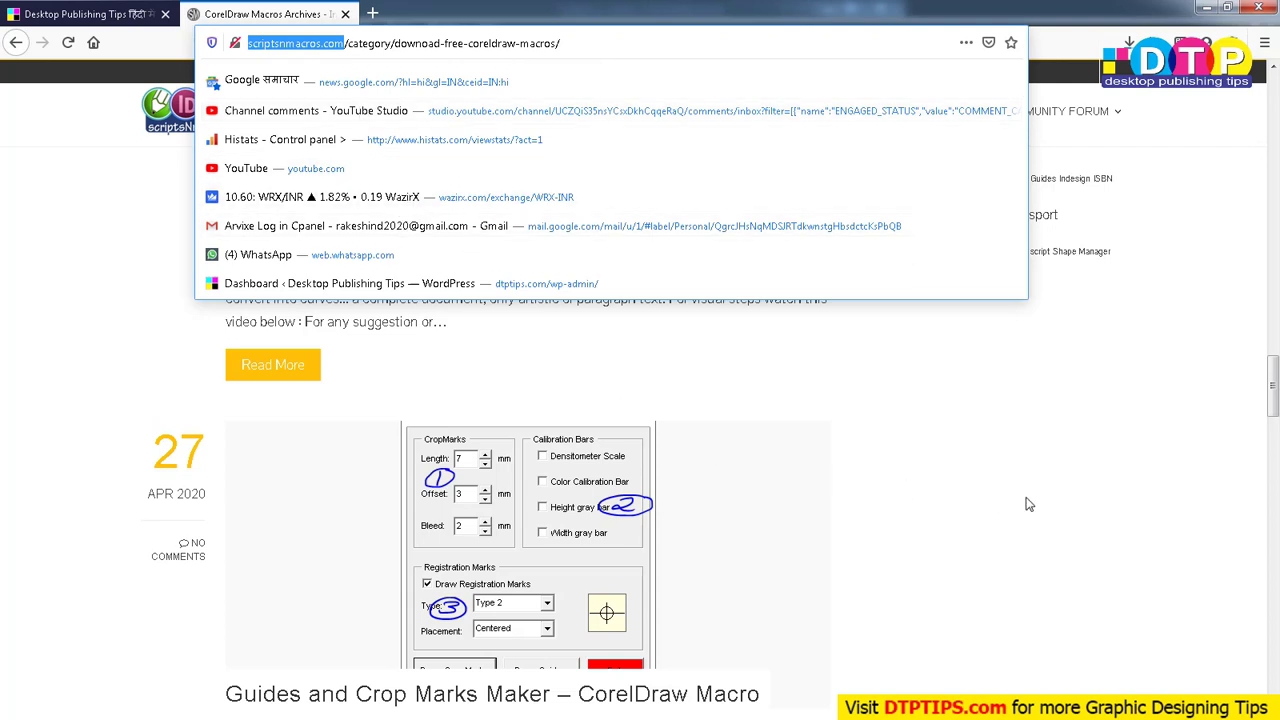
{"action": "left_click", "coordinate": [1067, 472]}
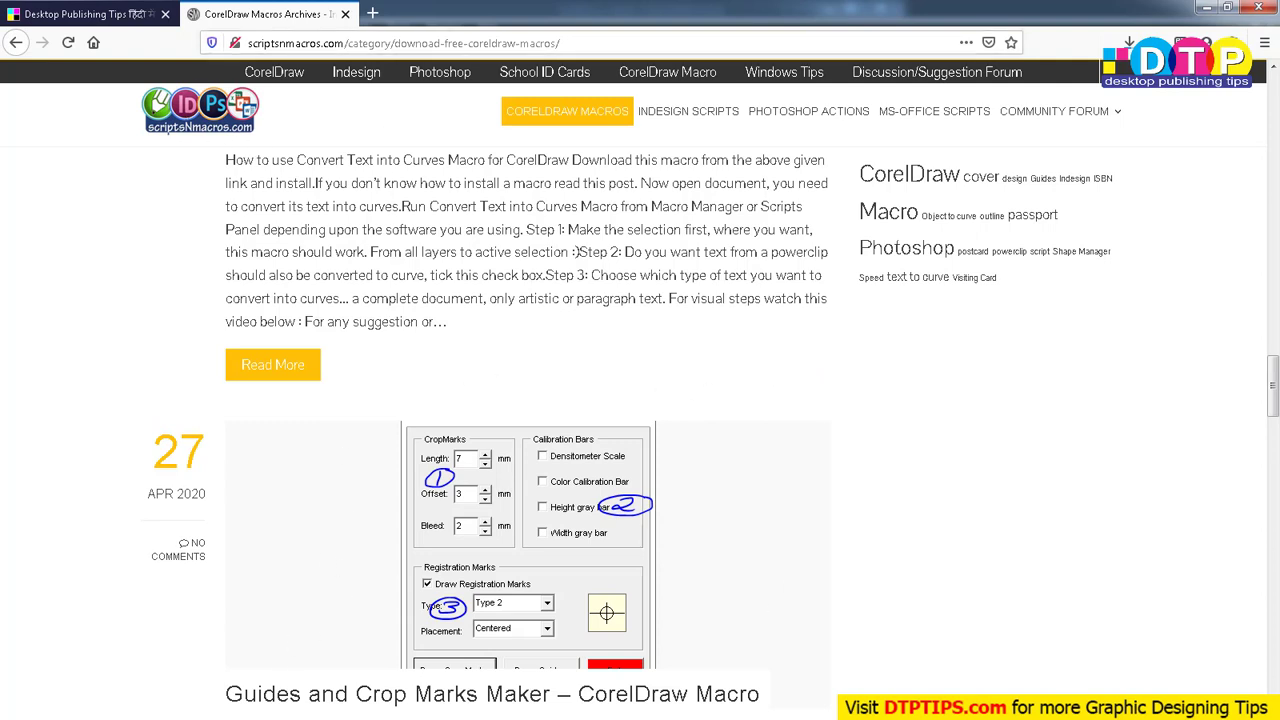
Switch to the YouTube results for "export corel to psd macro" and look over the listed videos
{"action": "key", "text": "alt+Tab"}
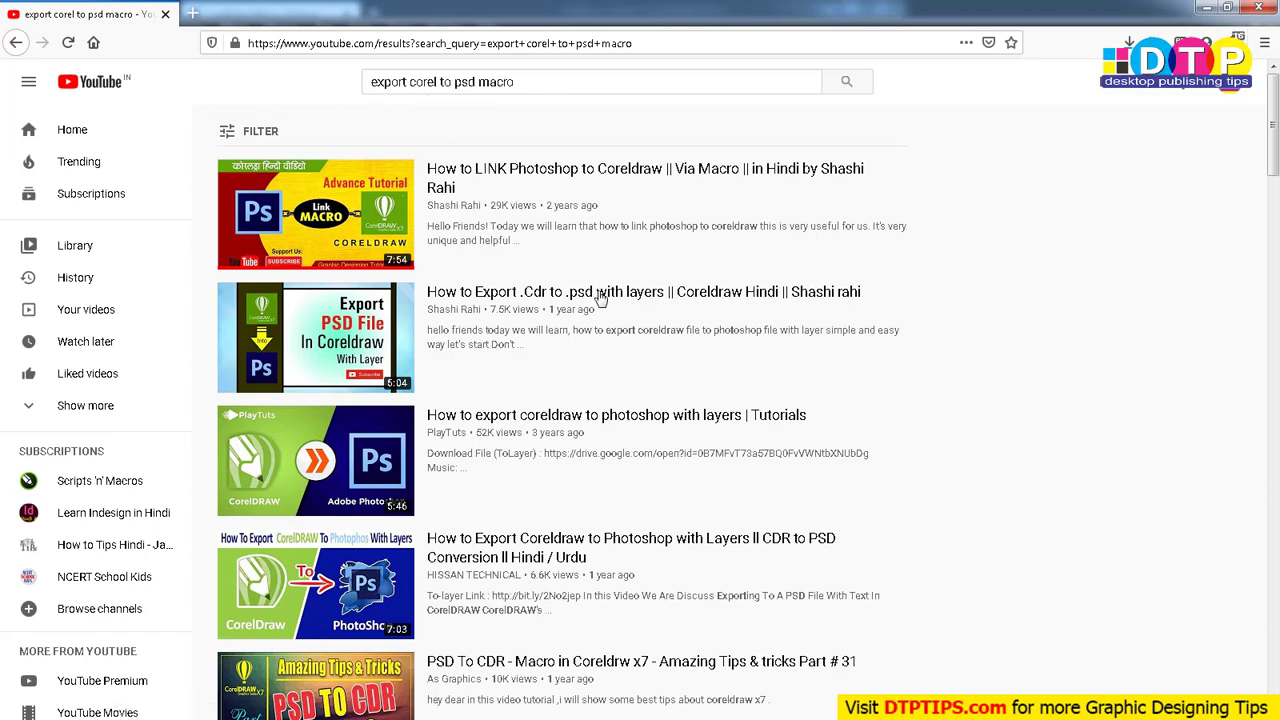
{"action": "scroll", "coordinate": [415, 578], "scroll_direction": "down", "scroll_amount": 3}
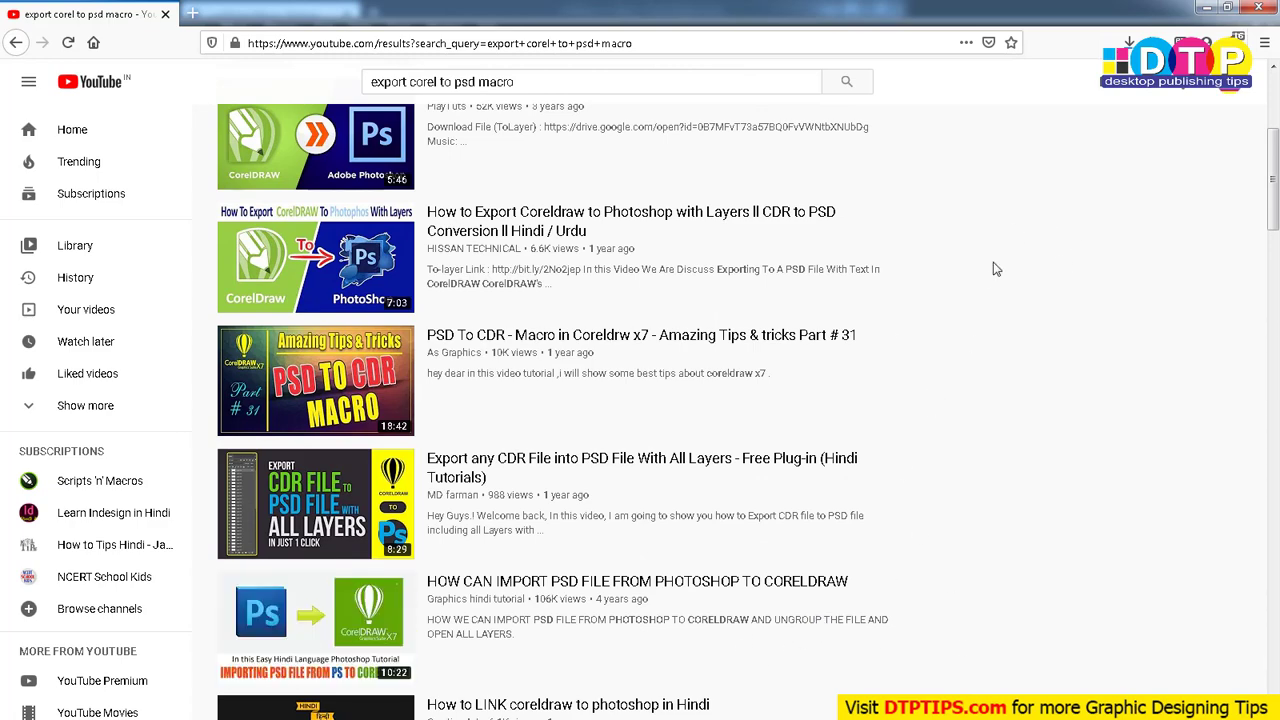
{"action": "left_click", "coordinate": [1206, 7]}
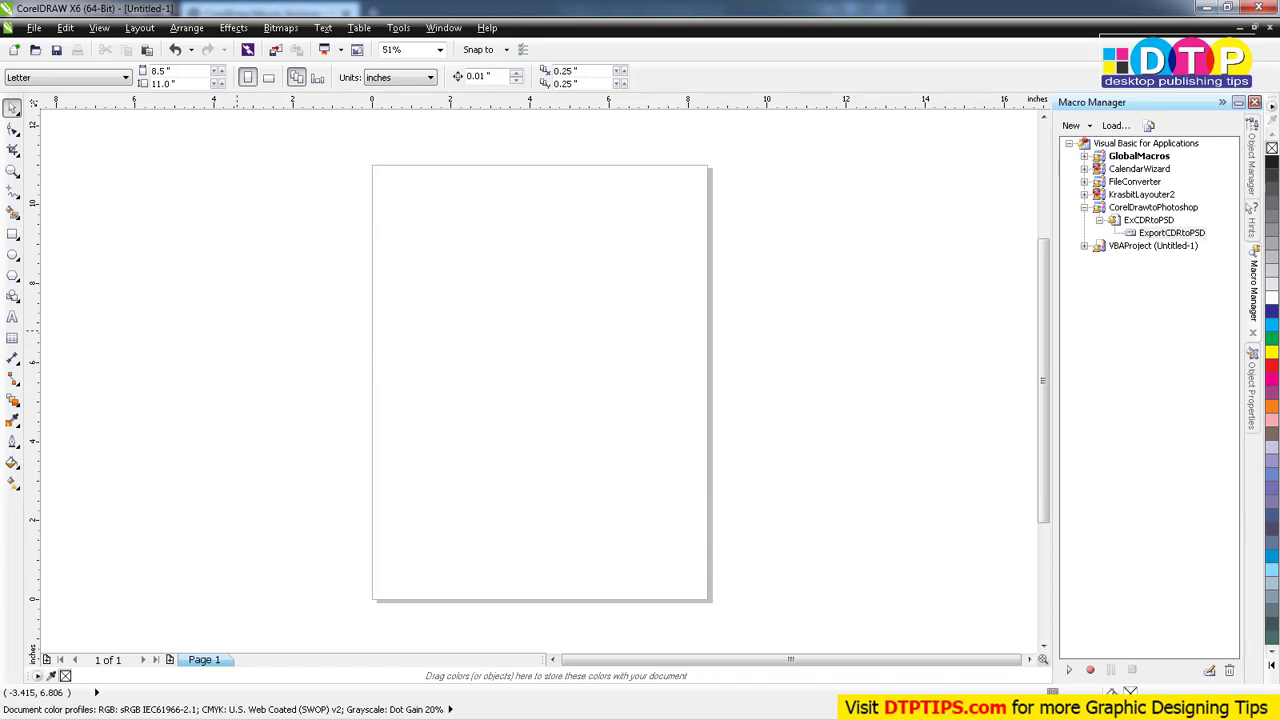
Import 102 103.psd from the Links folder into the blank CorelDRAW document and centre it on the page
{"action": "key", "text": "alt+Tab"}
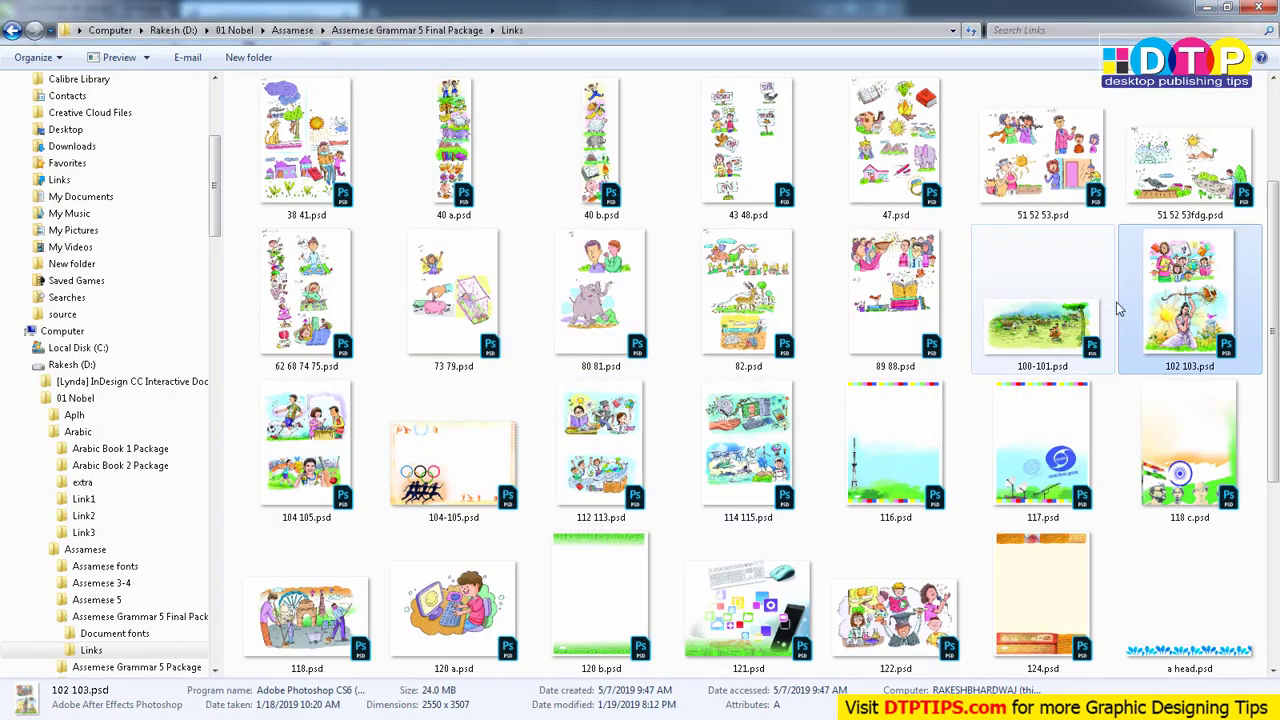
{"action": "left_click_drag", "start_coordinate": [1199, 294], "coordinate": [527, 286]}
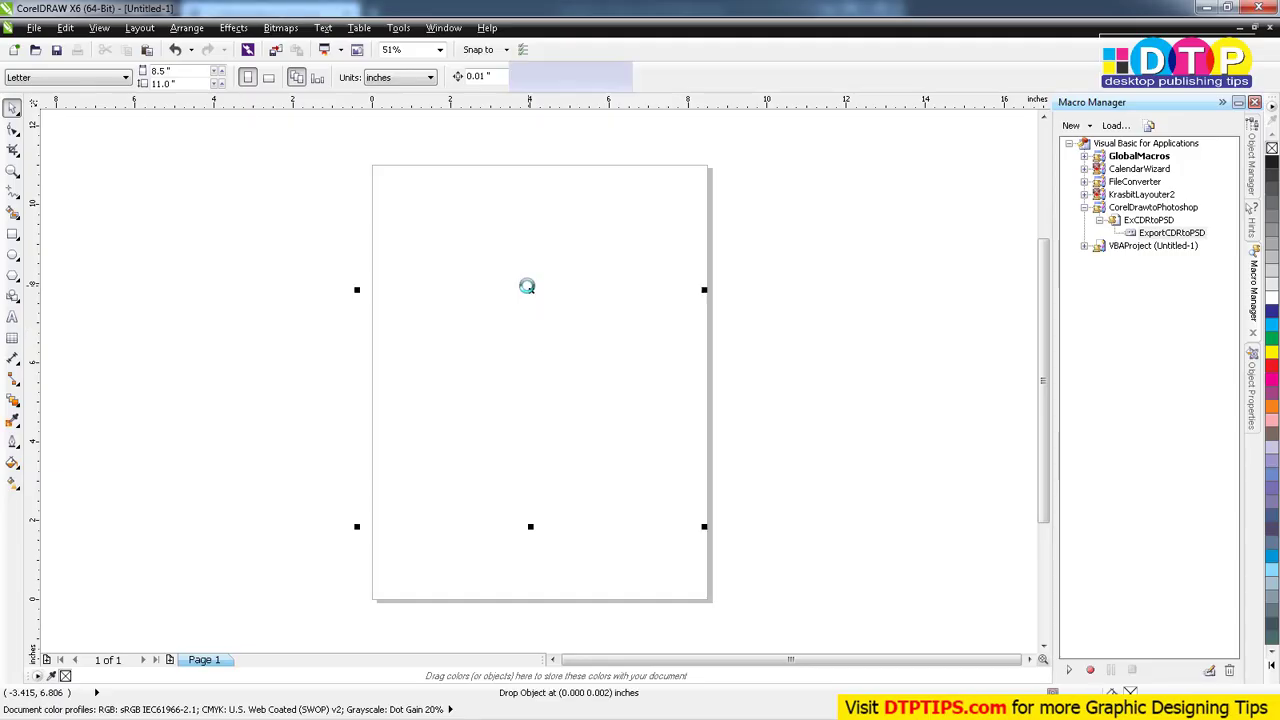
{"action": "key", "text": "p"}
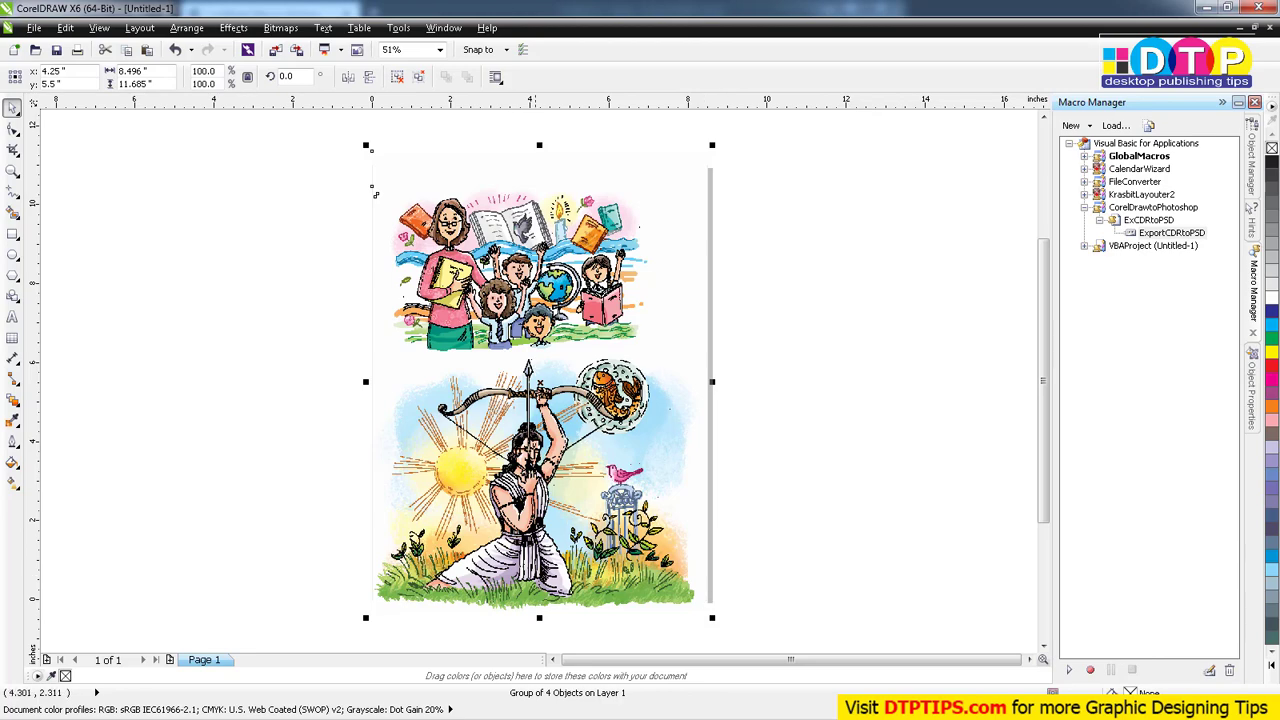
Move the line-art bitmap and a colour bitmap out of the imported group, and undo both moves
{"action": "left_click", "coordinate": [522, 449], "text": "ctrl"}
{"action": "left_click_drag", "start_coordinate": [530, 454], "coordinate": [888, 454]}
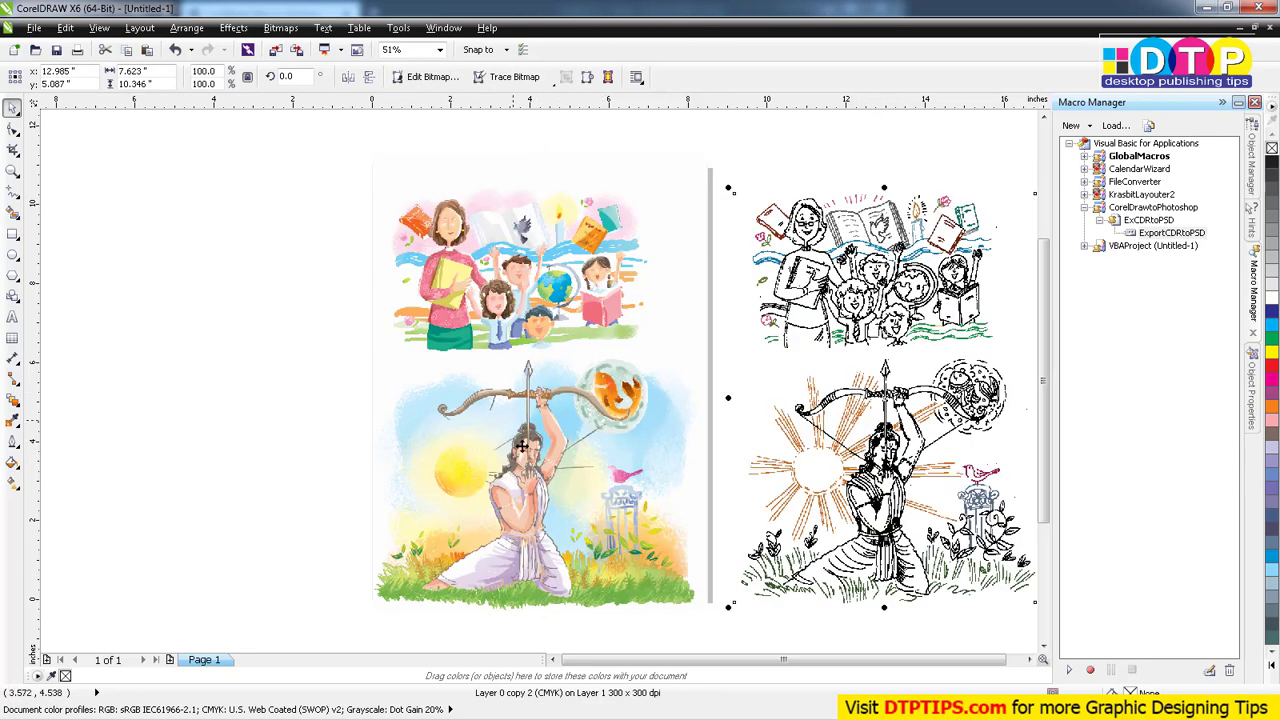
{"action": "left_click", "coordinate": [527, 456], "text": "ctrl"}
{"action": "left_click_drag", "start_coordinate": [527, 457], "coordinate": [250, 429]}
{"action": "key", "text": "ctrl+z"}
{"action": "key", "text": "ctrl+z"}
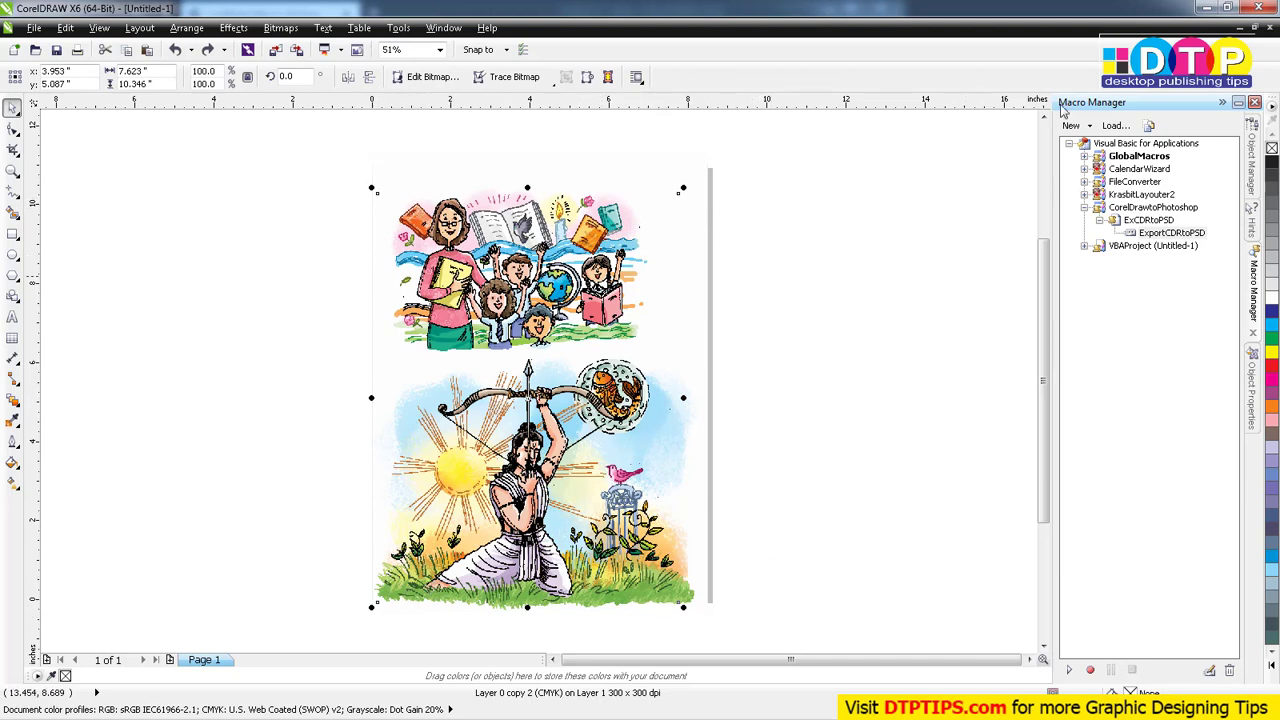
Switch to the Links folder and preview 102 103.psd in Windows Photo Viewer
{"action": "left_click", "coordinate": [1206, 8]}
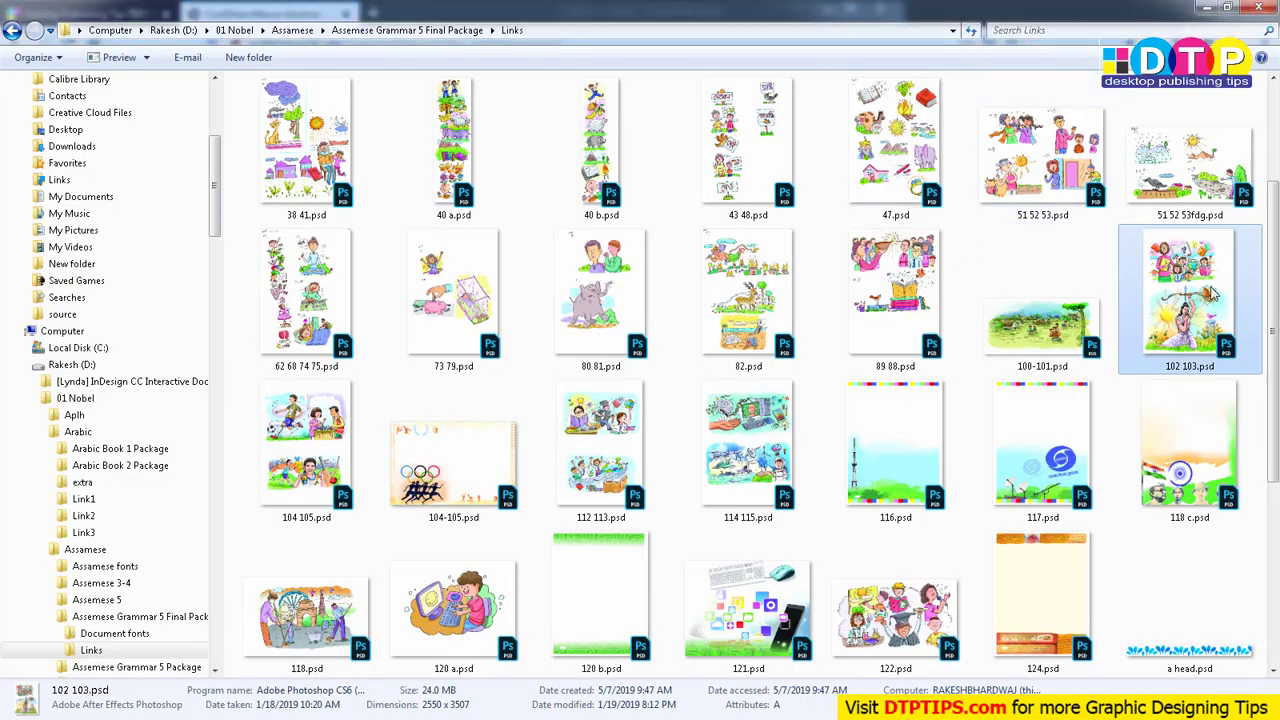
{"action": "double_click", "coordinate": [1210, 292]}
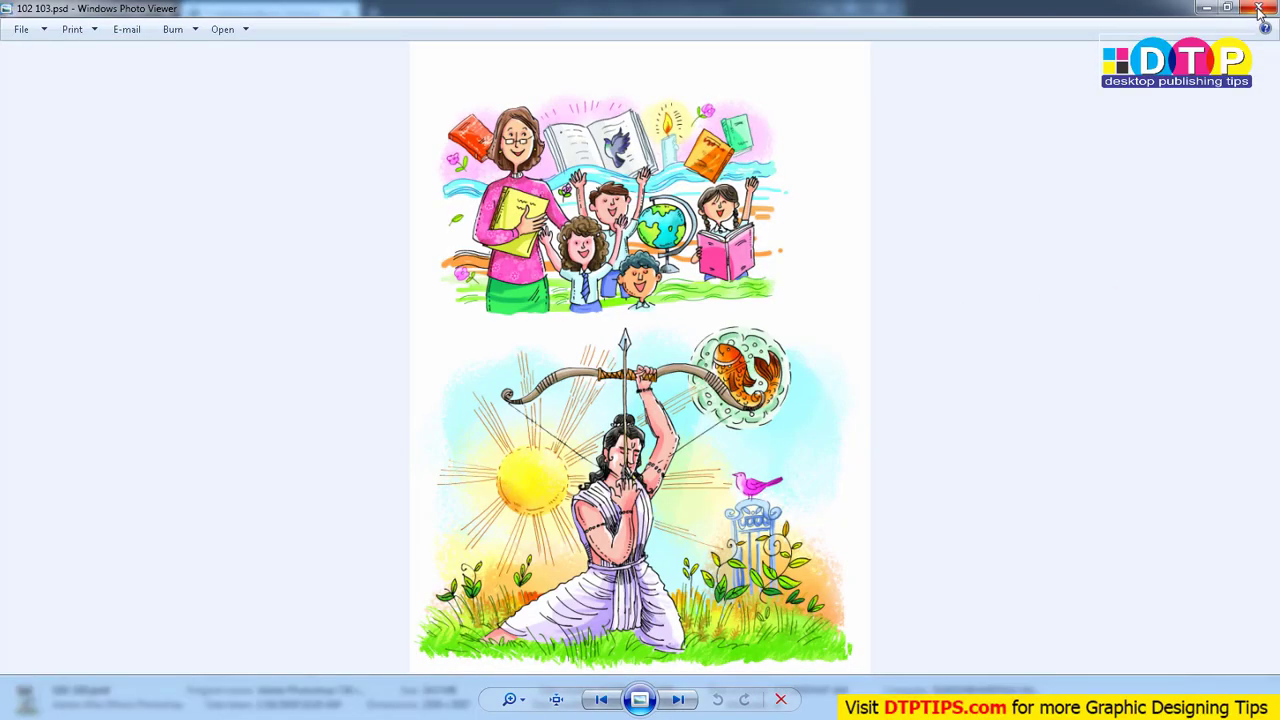
{"action": "left_click", "coordinate": [1258, 8]}
Open 102 103.psd from the Links folder in Adobe Photoshop
{"action": "right_click", "coordinate": [1184, 300]}
{"action": "left_click", "coordinate": [1182, 272]}
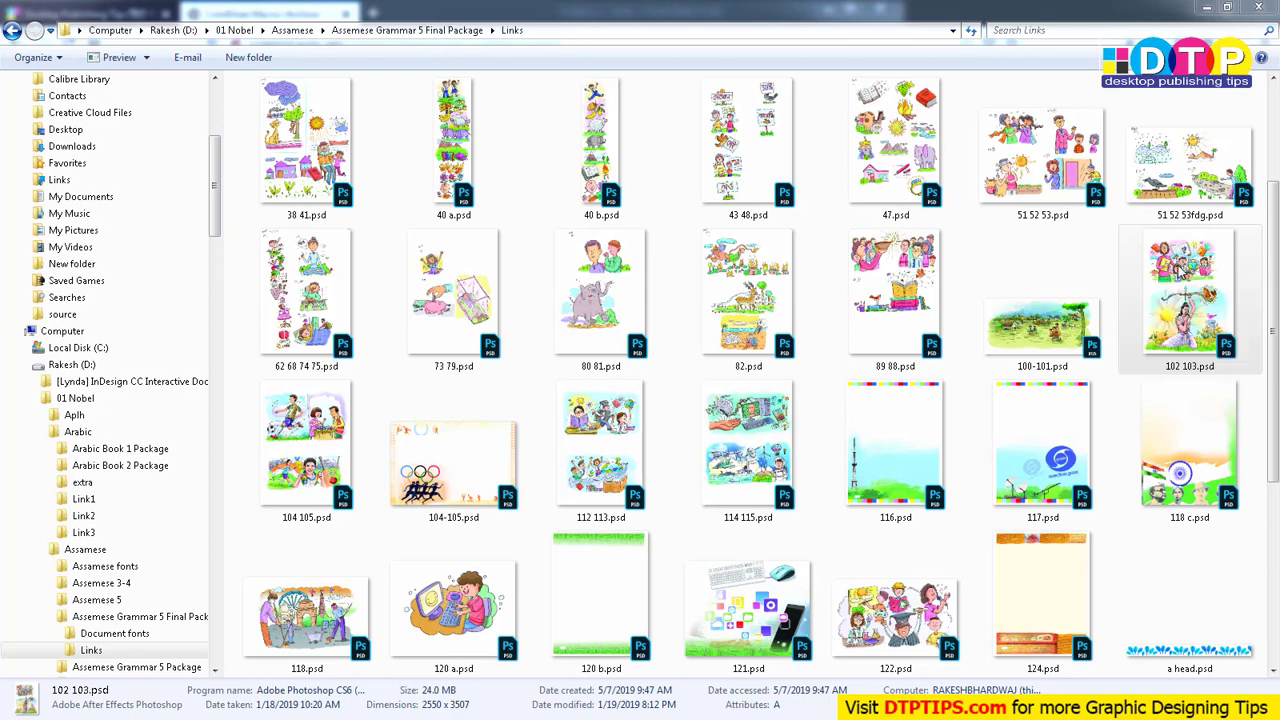
{"action": "right_click", "coordinate": [1182, 272]}
{"action": "mouse_move", "coordinate": [1145, 338]}
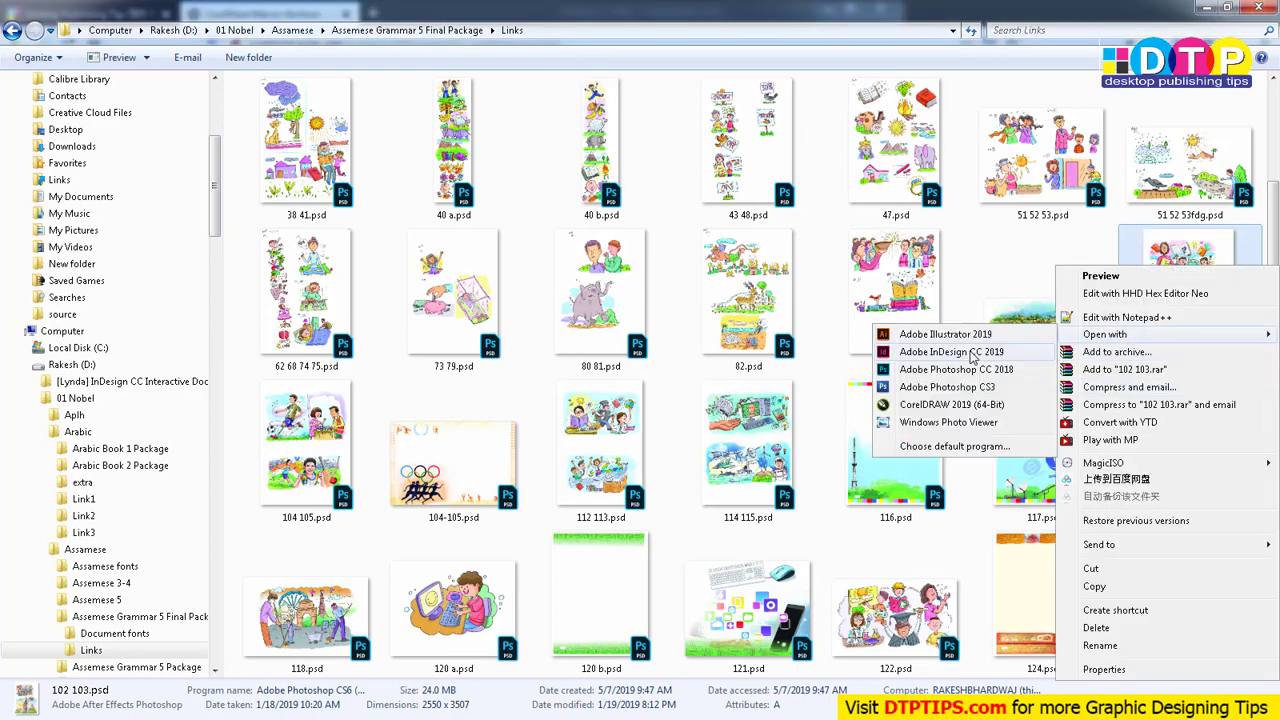
{"action": "left_click", "coordinate": [968, 373]}
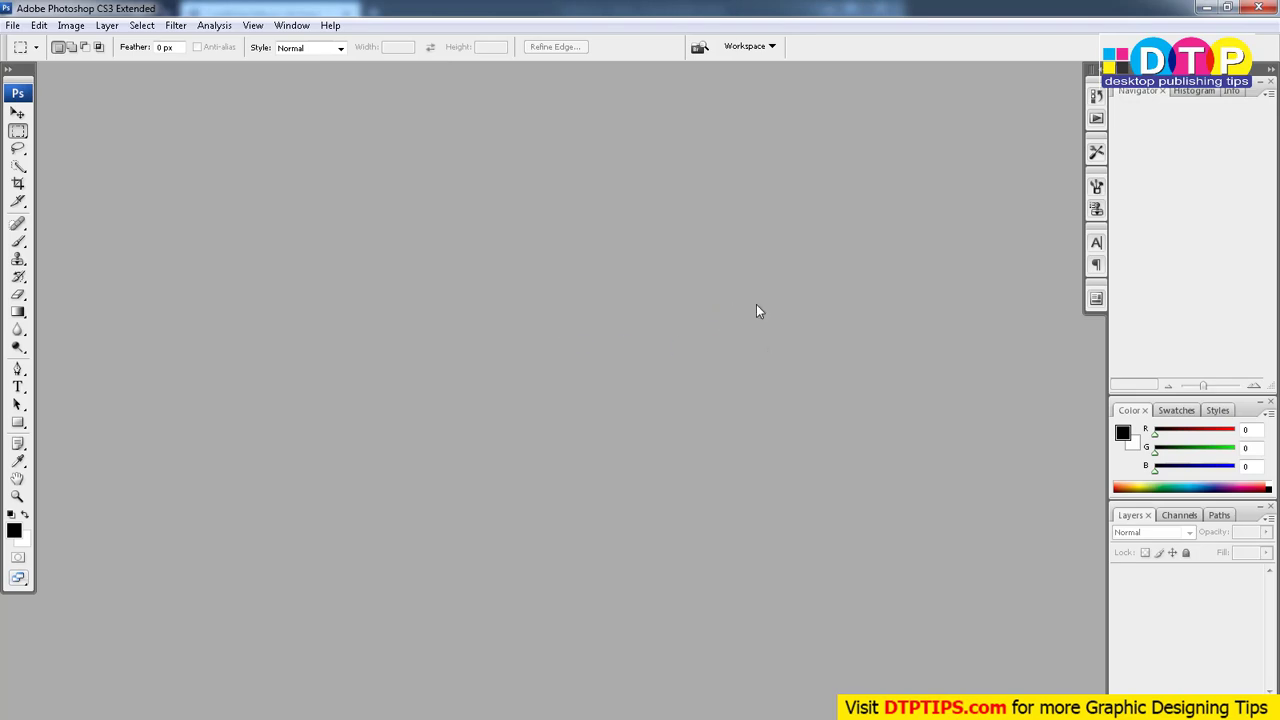
Hide Layer 0 copy 2 and Layer 0 copy 3 to inspect the layering, and close the file without saving
{"action": "left_click", "coordinate": [1118, 579]}
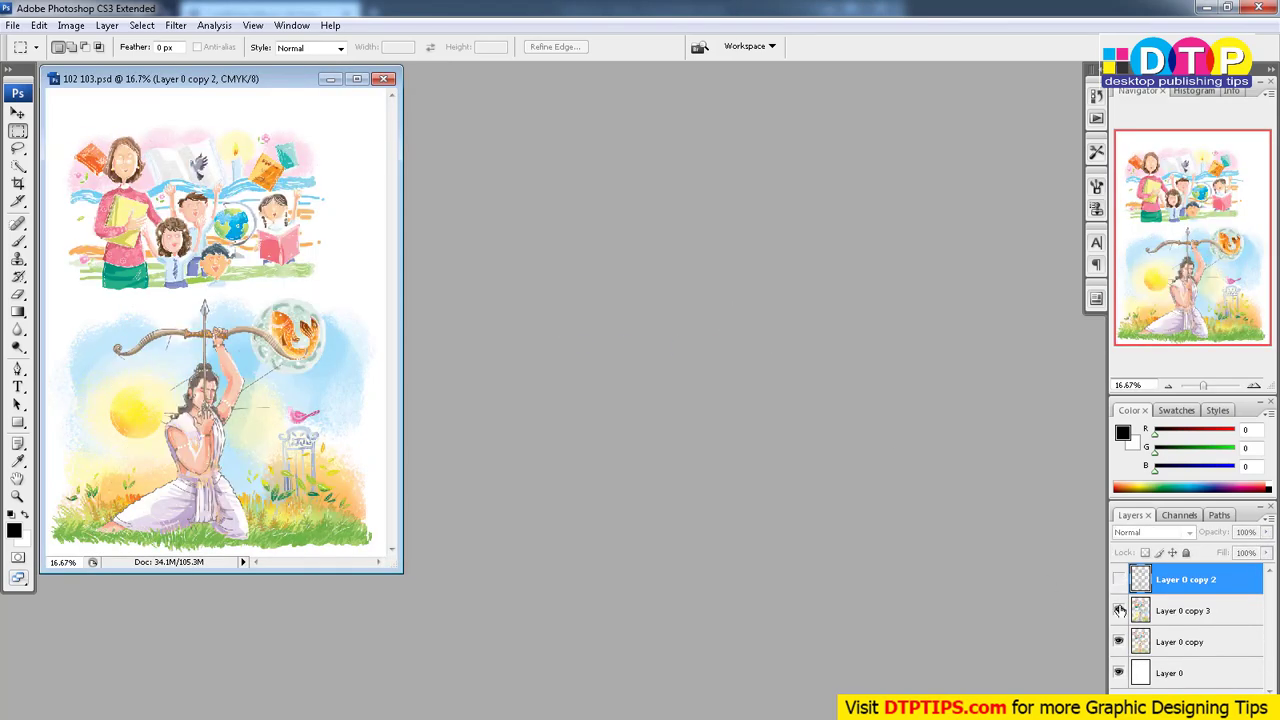
{"action": "left_click", "coordinate": [1118, 610]}
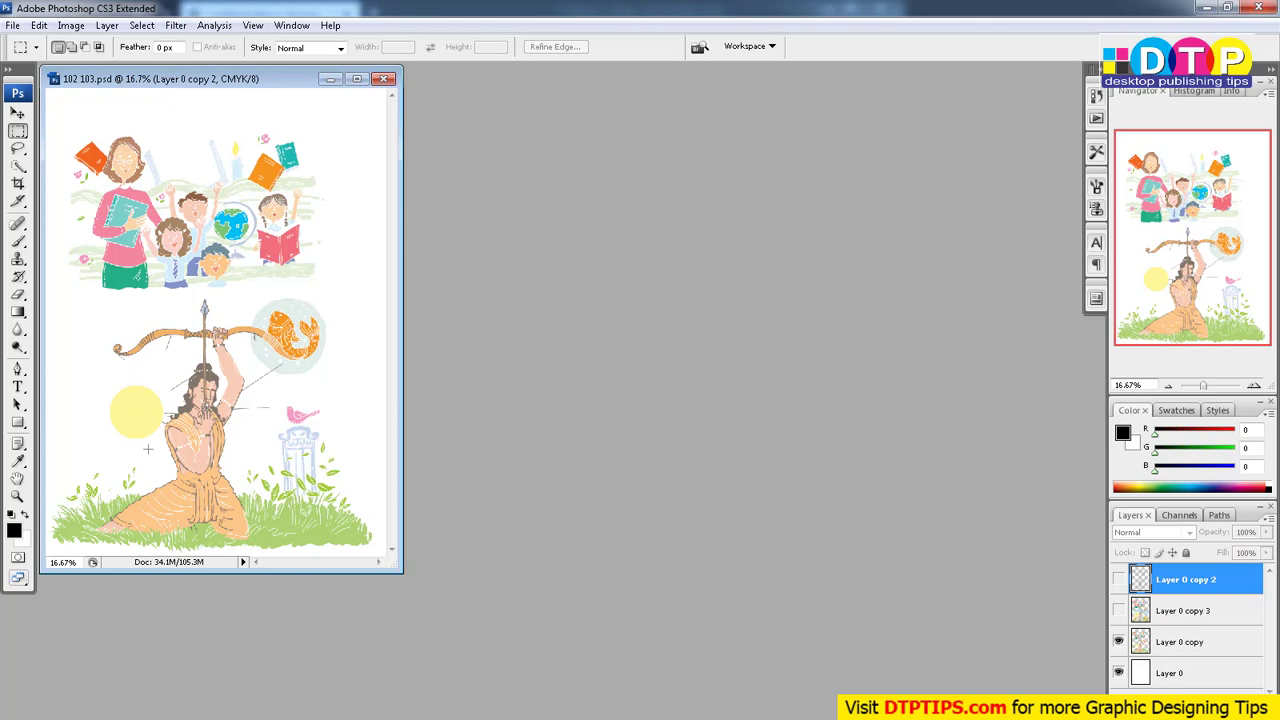
{"action": "left_click", "coordinate": [383, 79]}
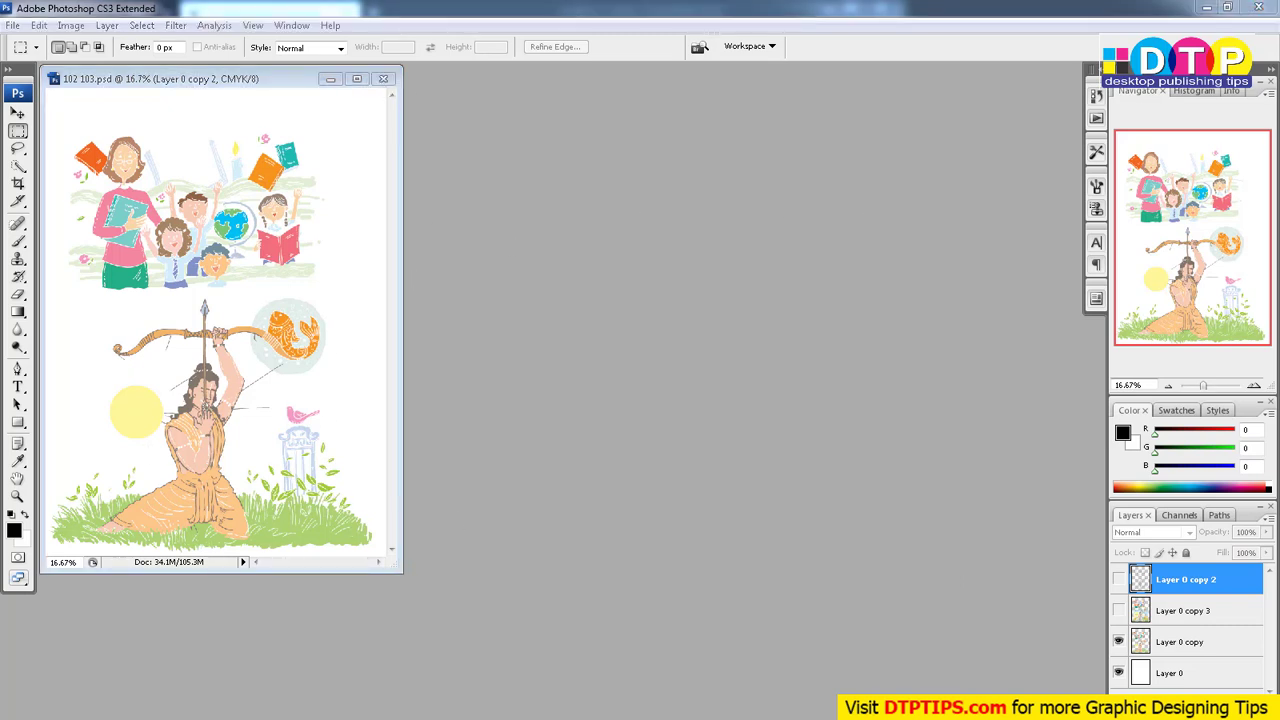
{"action": "key", "text": "n"}
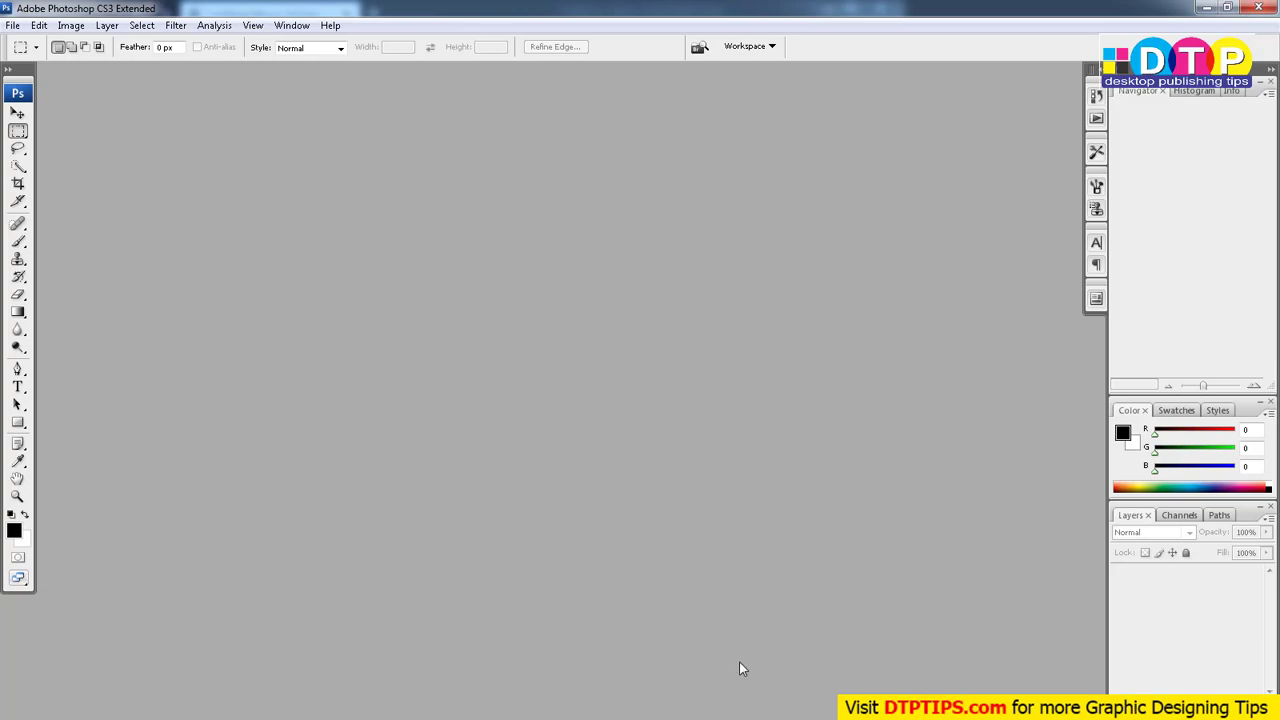
{"action": "left_click", "coordinate": [1205, 8]}
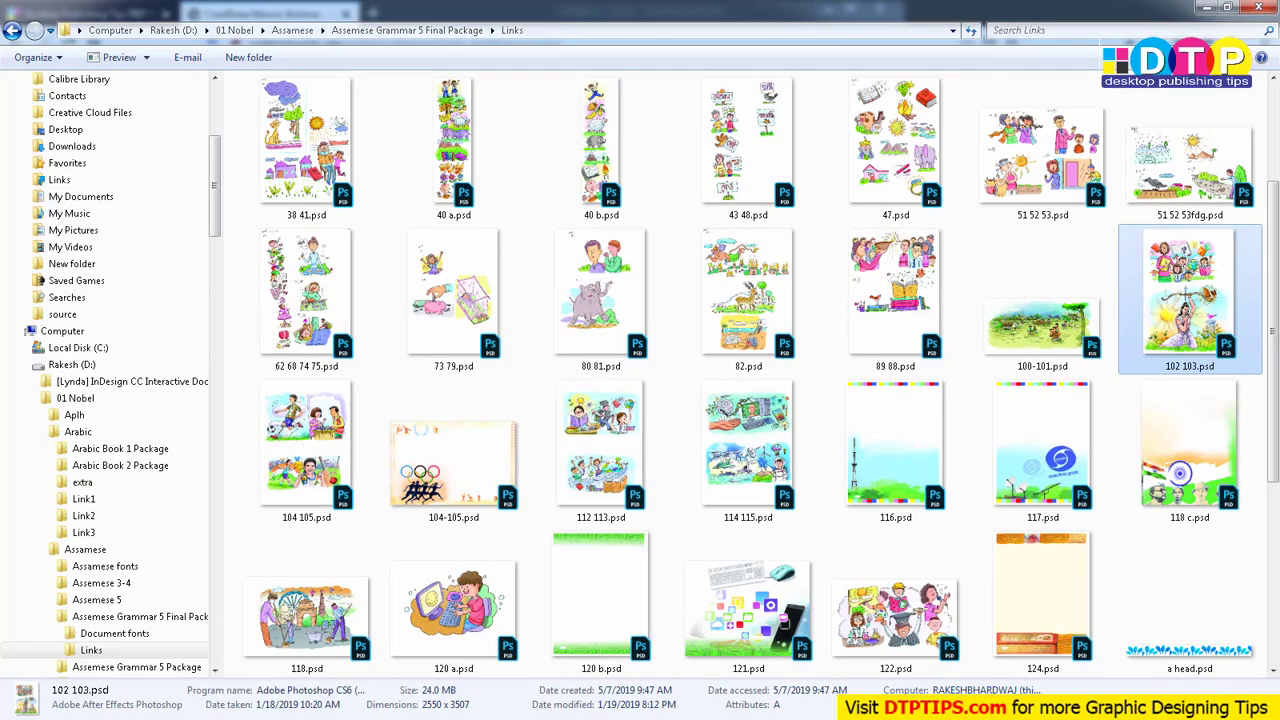
Return to CorelDRAW and move the imported picture group up and right to about X 5.04 in, Y 6.03 in
{"action": "left_click", "coordinate": [40, 717]}
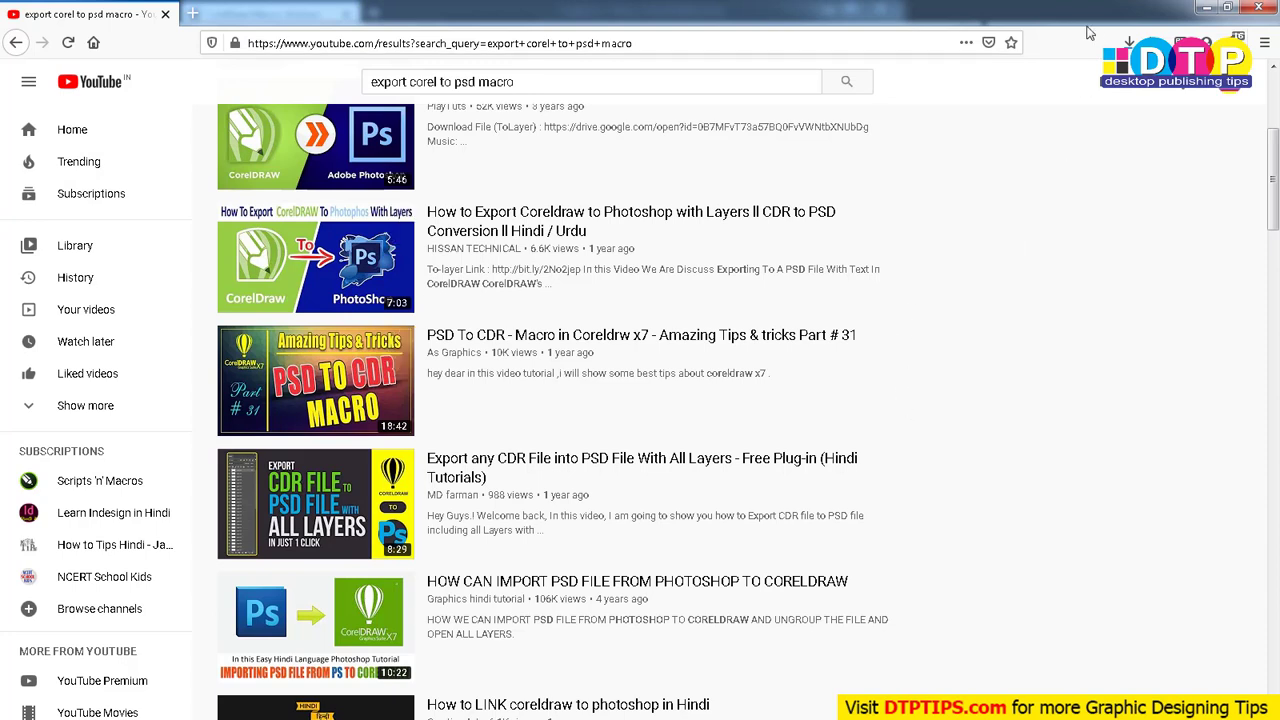
{"action": "left_click", "coordinate": [1205, 8]}
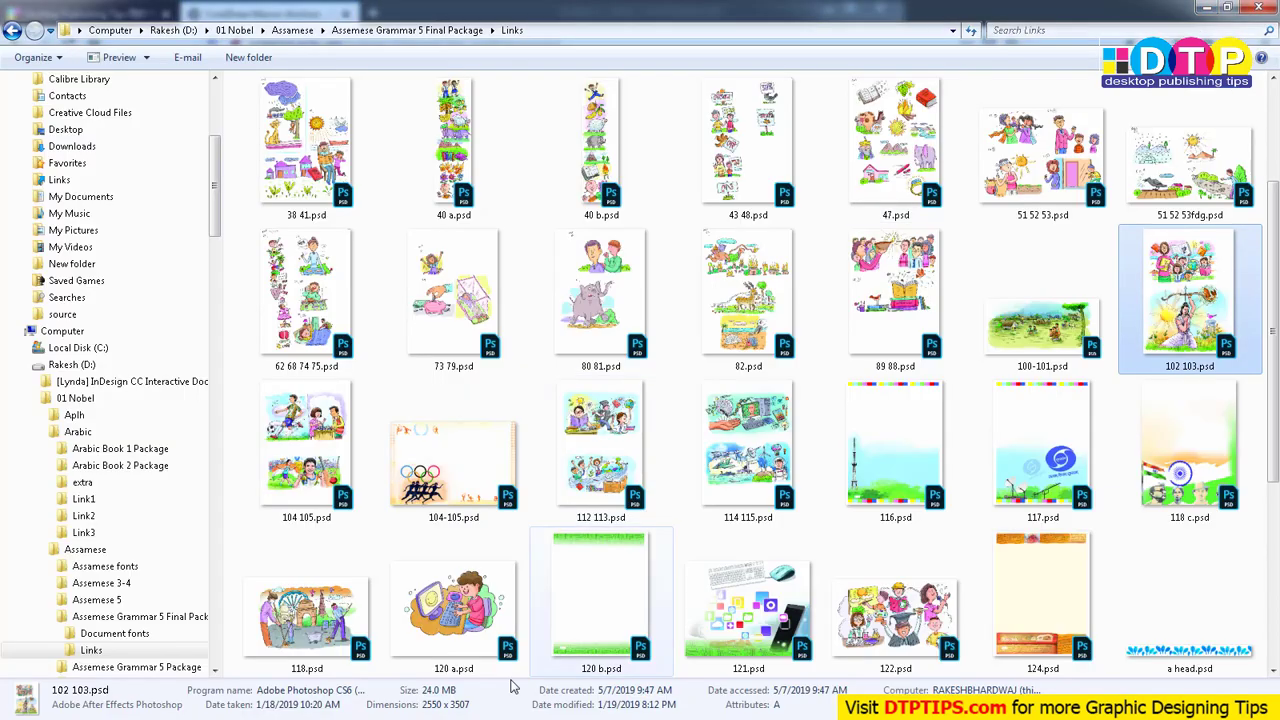
{"action": "left_click", "coordinate": [1206, 8]}
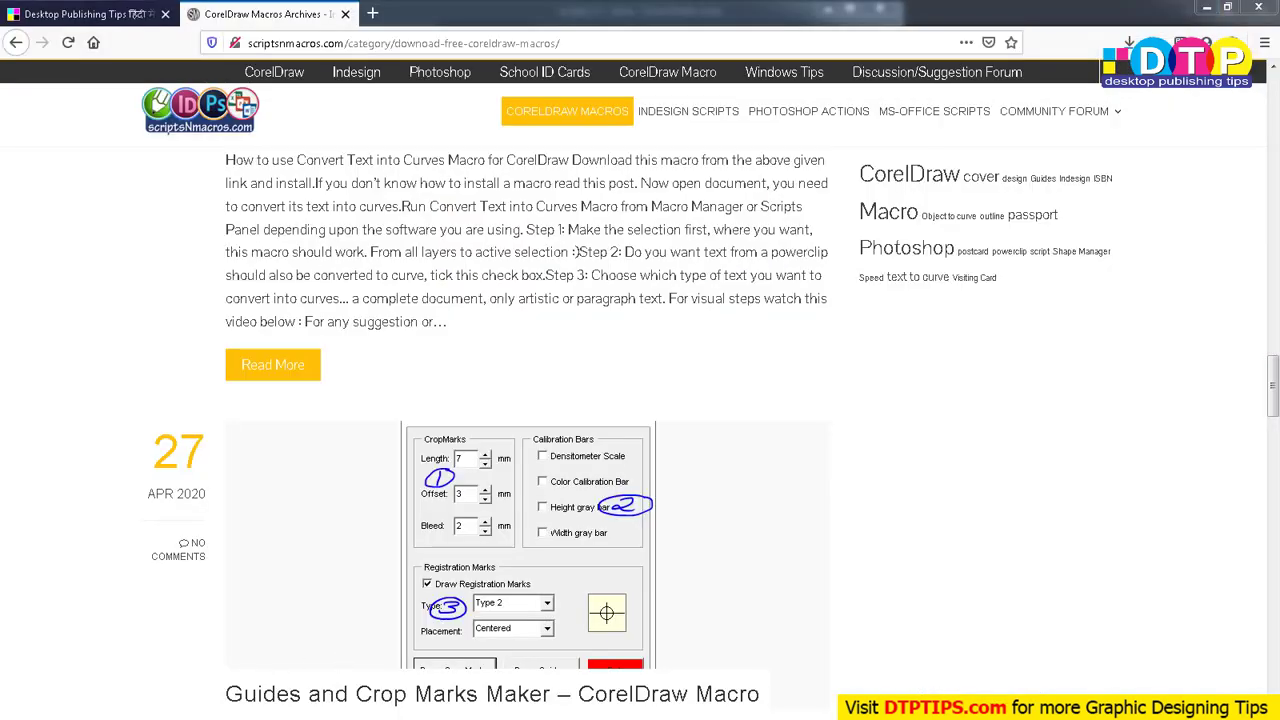
{"action": "left_click", "coordinate": [1206, 8]}
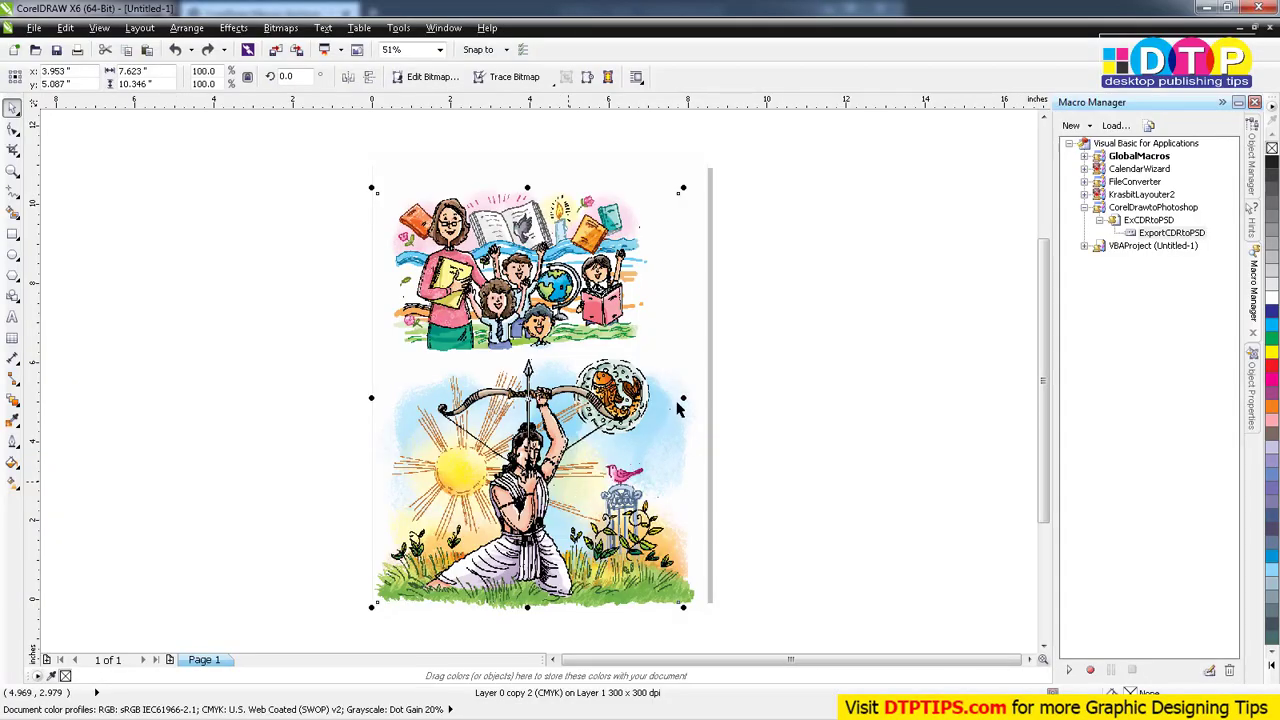
{"action": "left_click_drag", "start_coordinate": [533, 305], "coordinate": [564, 284]}
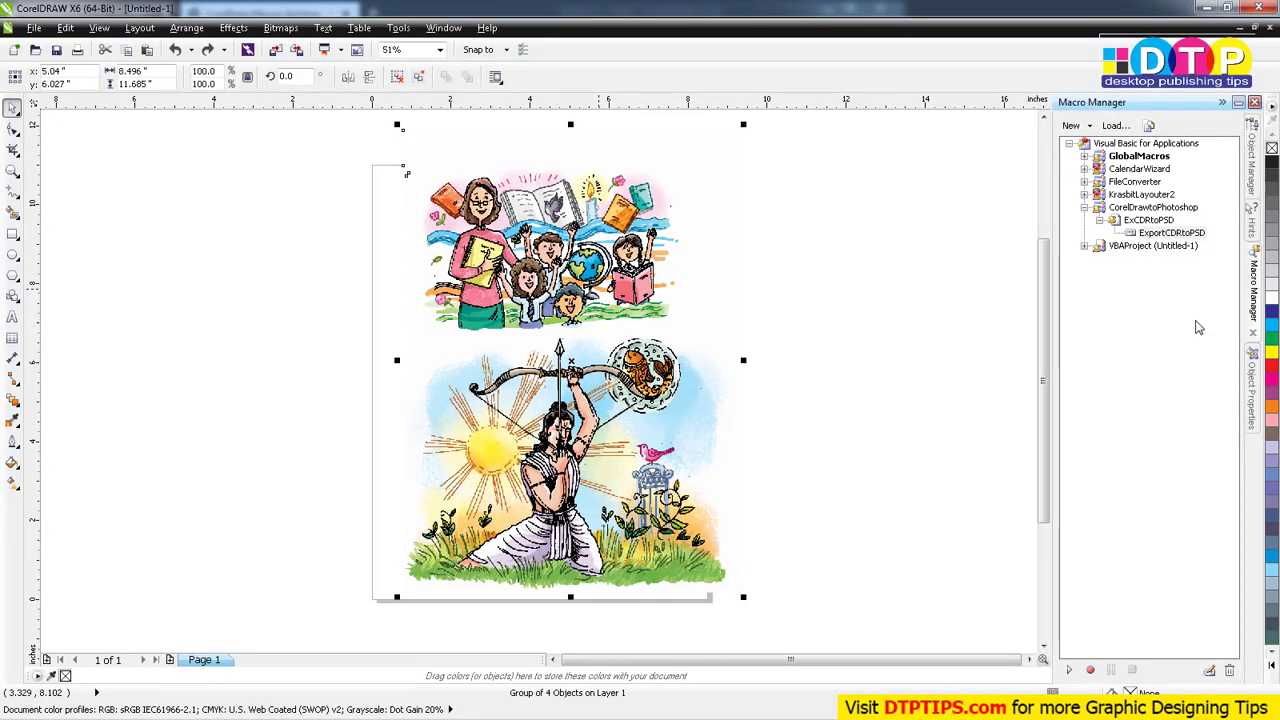
Run the ExportCDRtoPSD macro and choose CMYKColor as its color mode
{"action": "double_click", "coordinate": [1176, 237]}
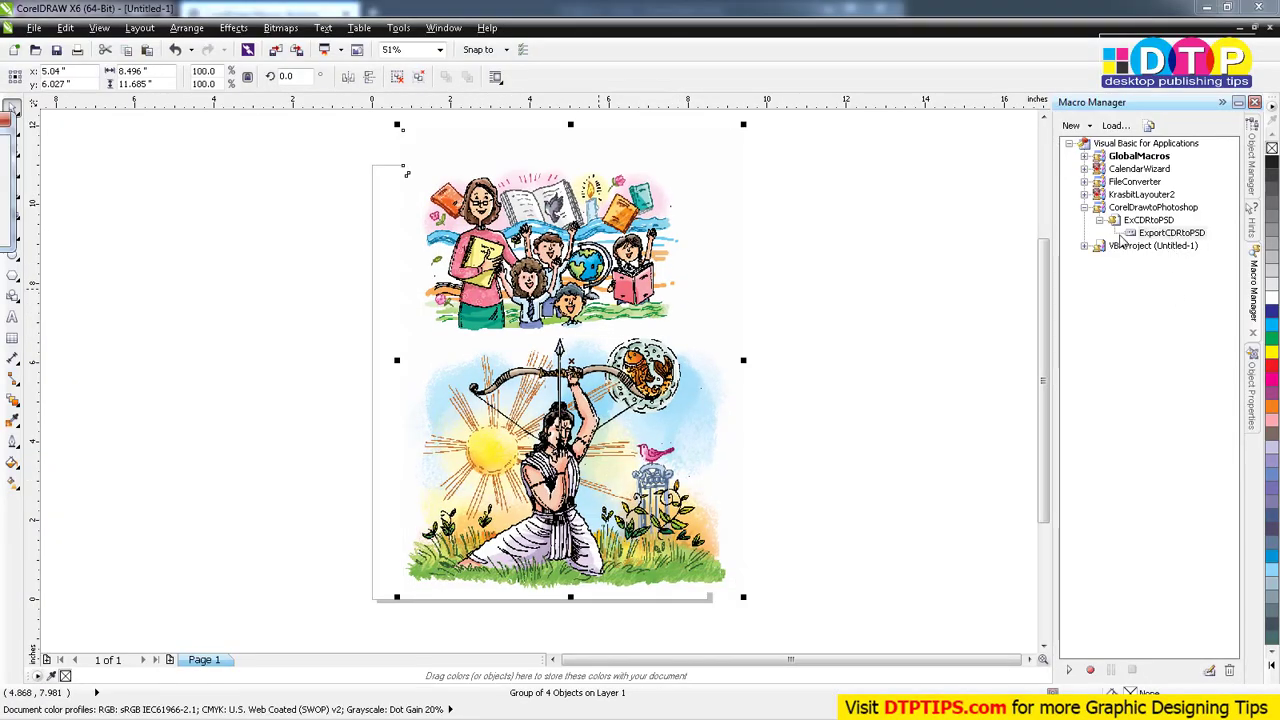
{"action": "double_click", "coordinate": [1155, 235]}
{"action": "left_click", "coordinate": [1155, 236]}
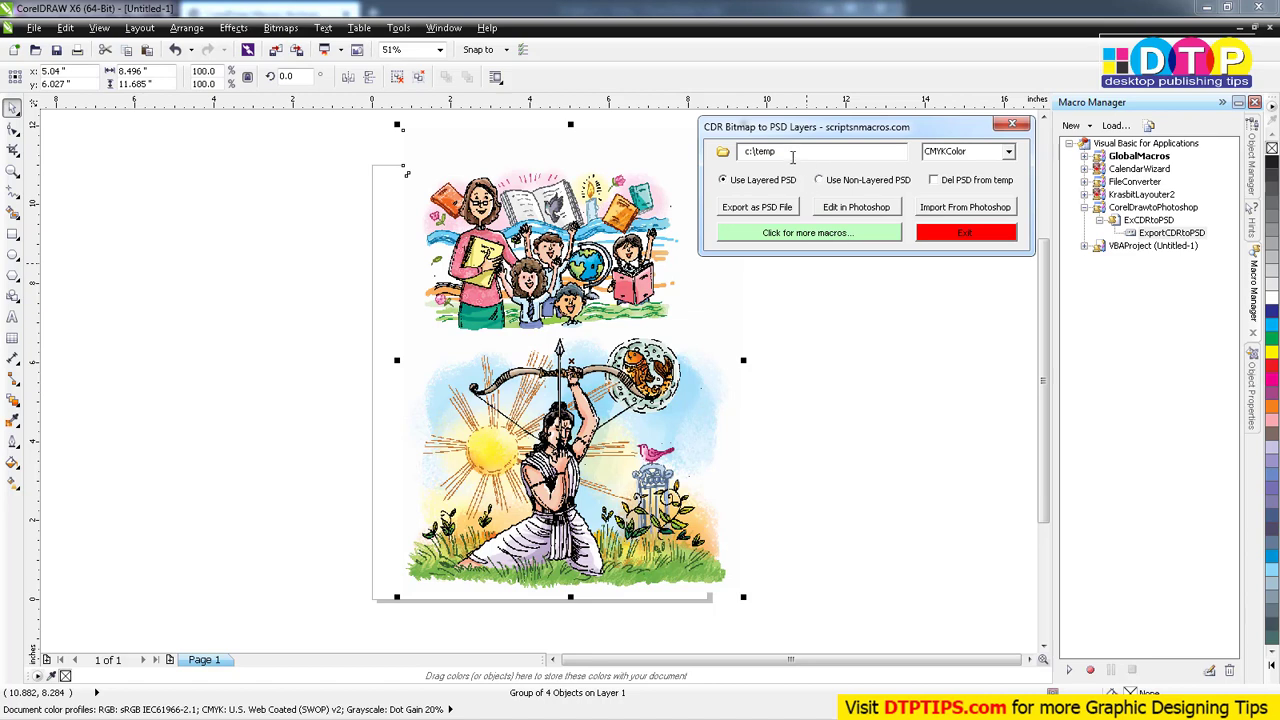
{"action": "left_click", "coordinate": [1009, 152]}
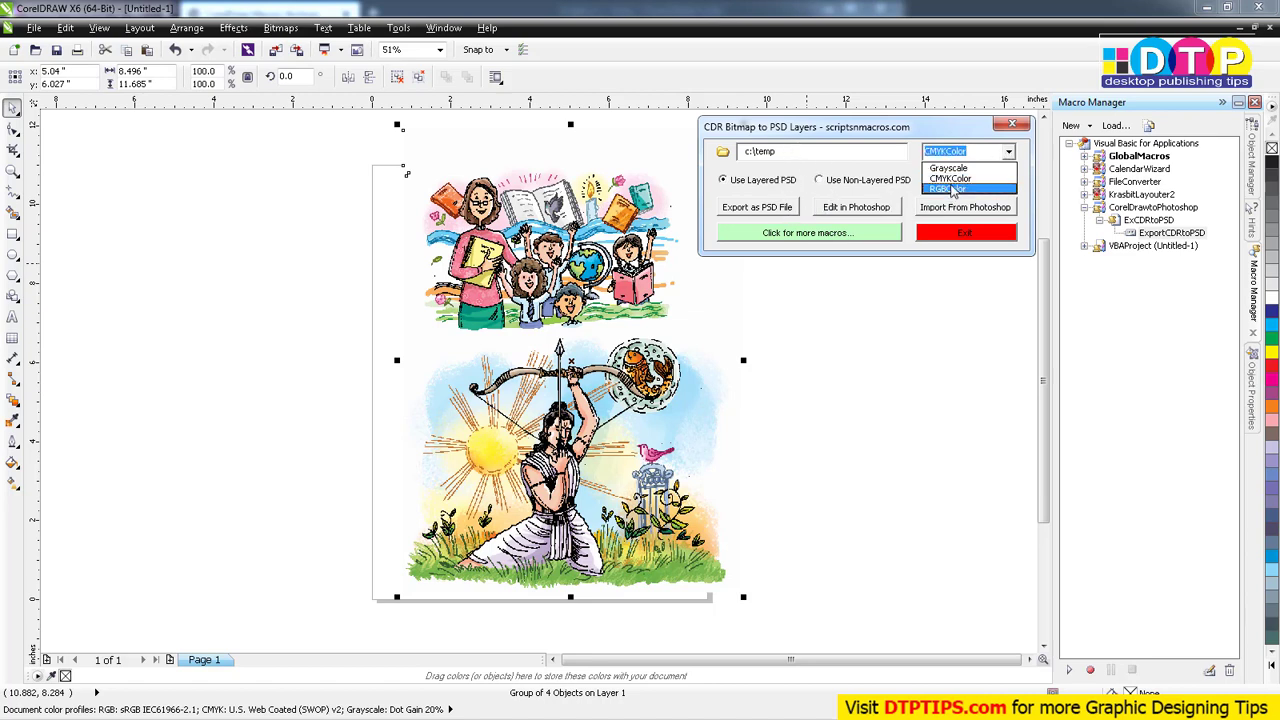
{"action": "left_click", "coordinate": [952, 152]}
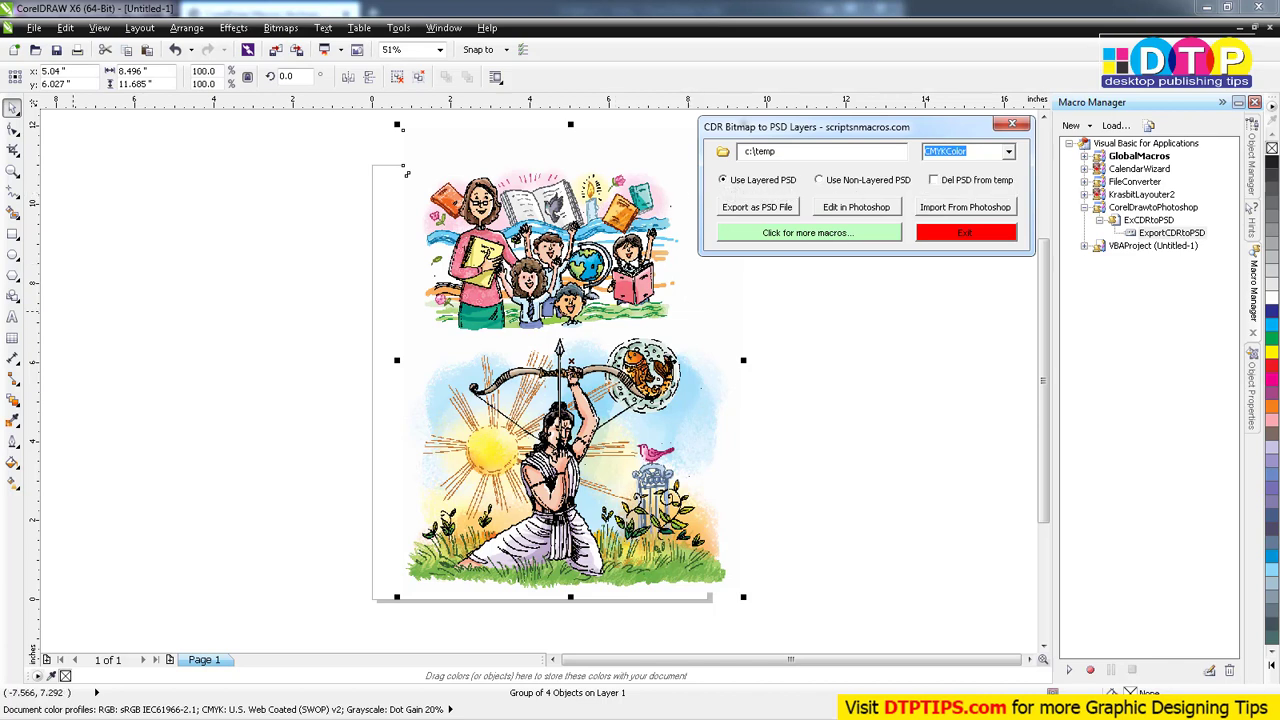
Move the picture group to about X 4.35 in, Y 5.74 in and send it to Photoshop for editing as a layered PSD
{"action": "left_click_drag", "start_coordinate": [406, 174], "coordinate": [381, 181]}
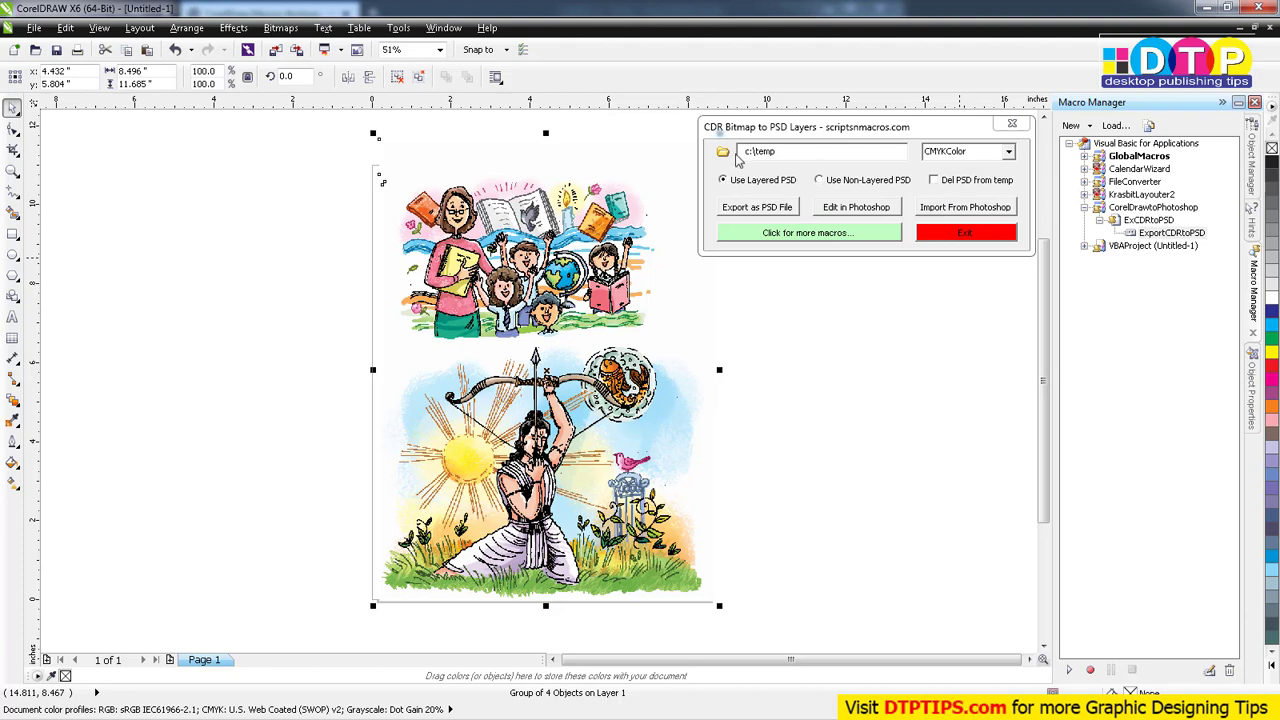
{"action": "left_click", "coordinate": [934, 180]}
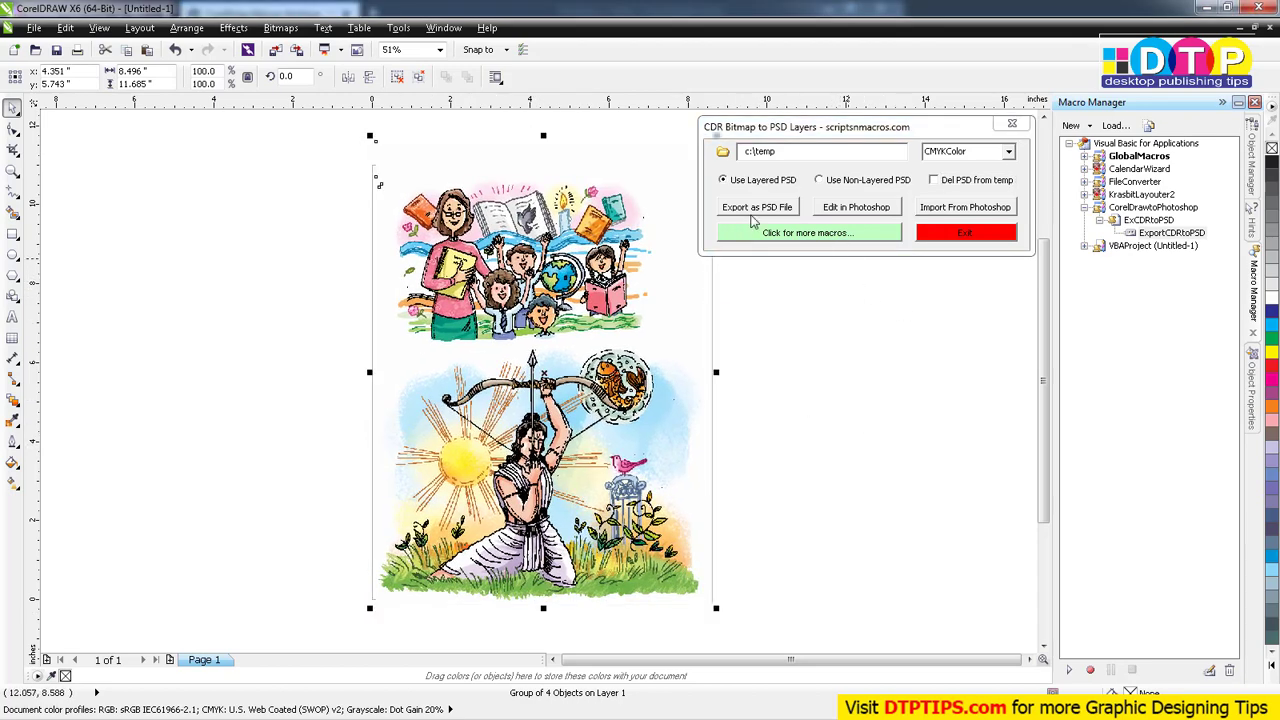
{"action": "left_click", "coordinate": [848, 209]}
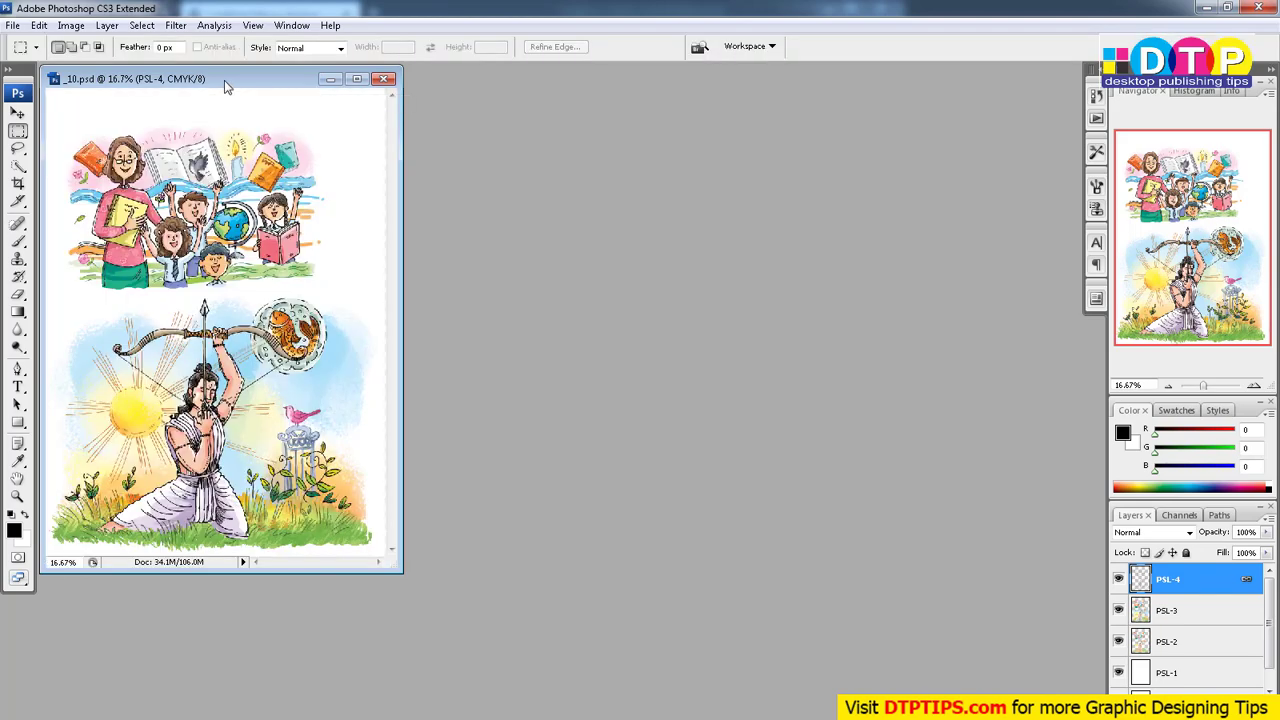
Add a new layer above PSL-4 in _10.psd and make a rectangular selection around the teacher-and-children illustration
{"action": "left_click_drag", "start_coordinate": [224, 80], "coordinate": [674, 146]}
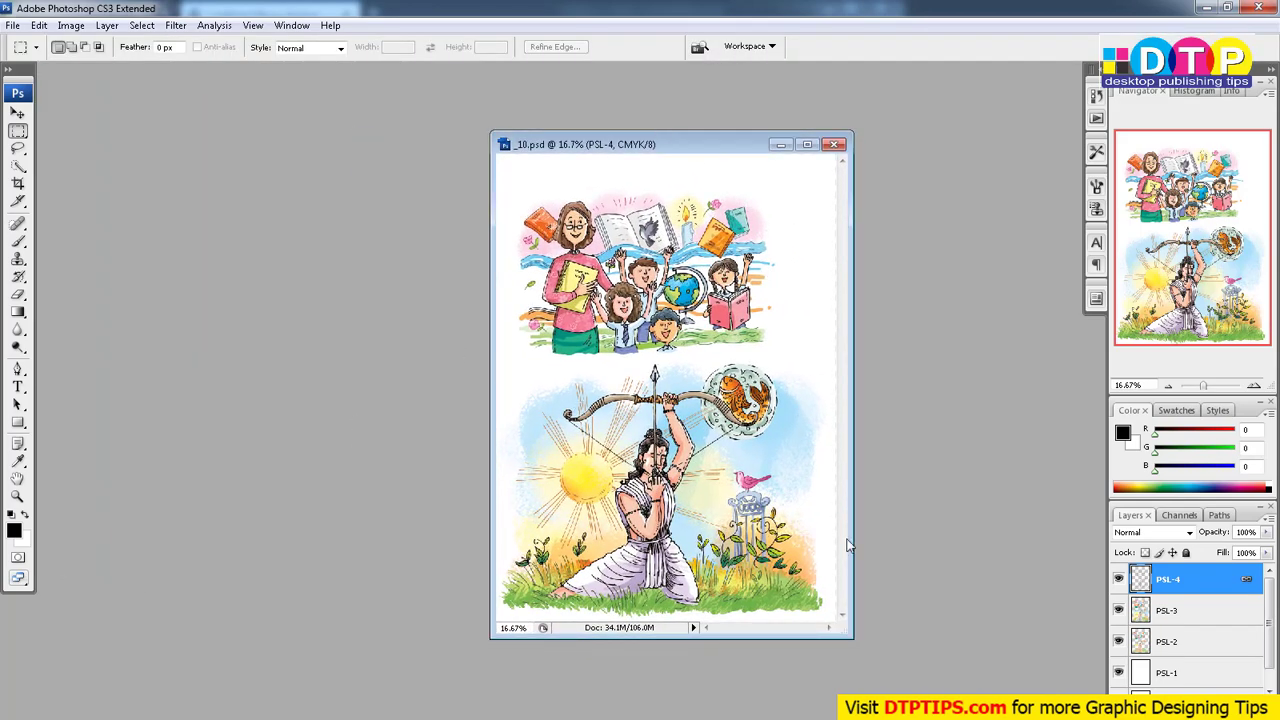
{"action": "left_click", "coordinate": [1228, 704]}
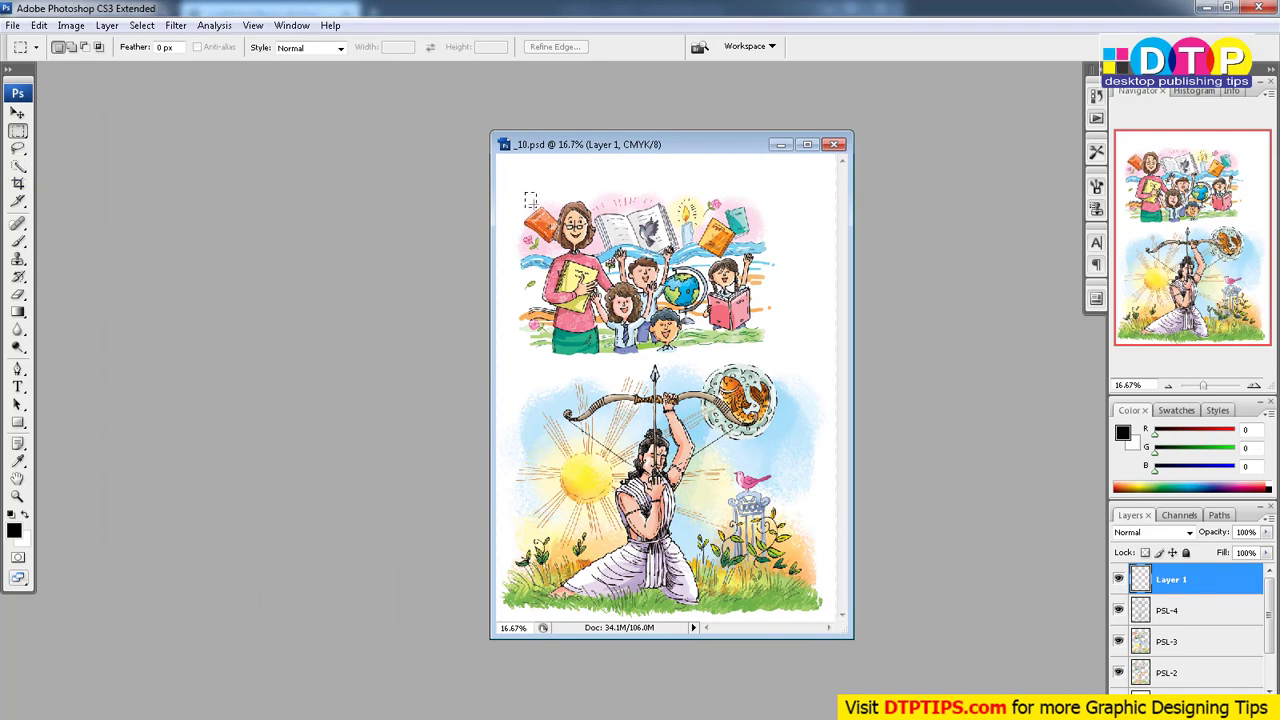
{"action": "left_click_drag", "start_coordinate": [525, 193], "coordinate": [764, 350]}
Stroke the selection on Layer 1 with an 8 px pure red line, centered on the edge, and clear the selection
{"action": "left_click", "coordinate": [39, 25]}
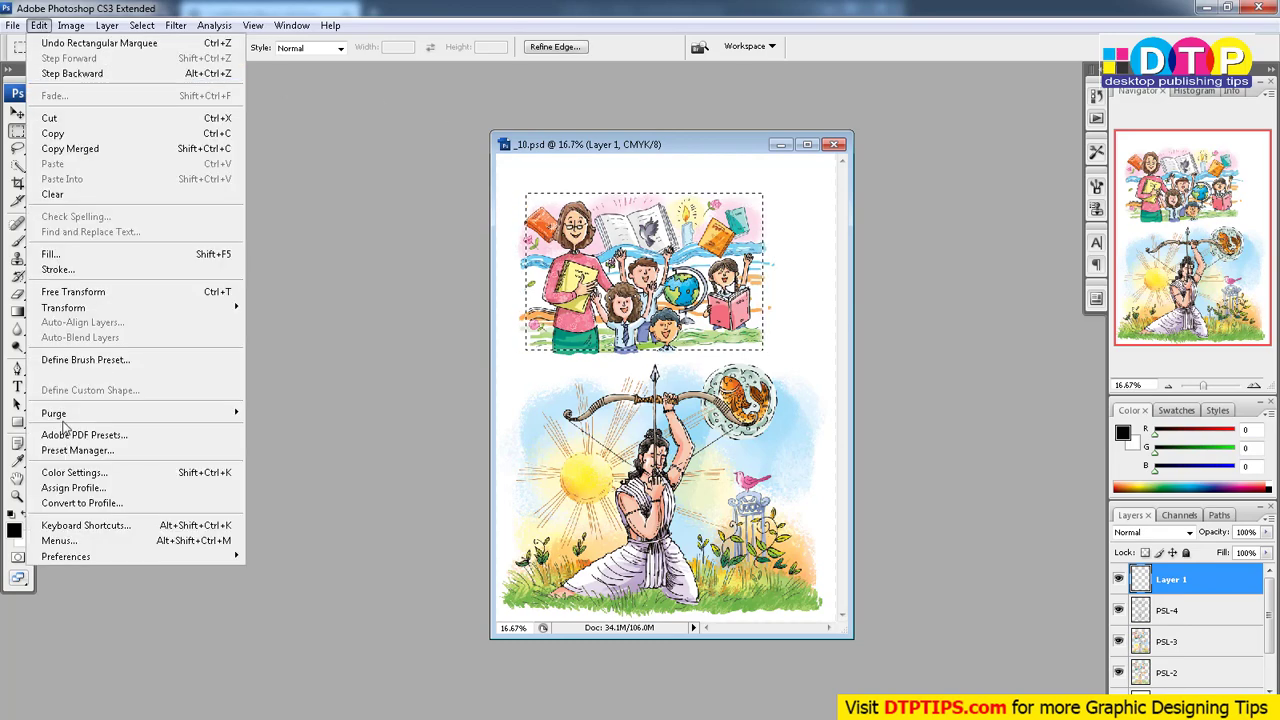
{"action": "left_click", "coordinate": [58, 269]}
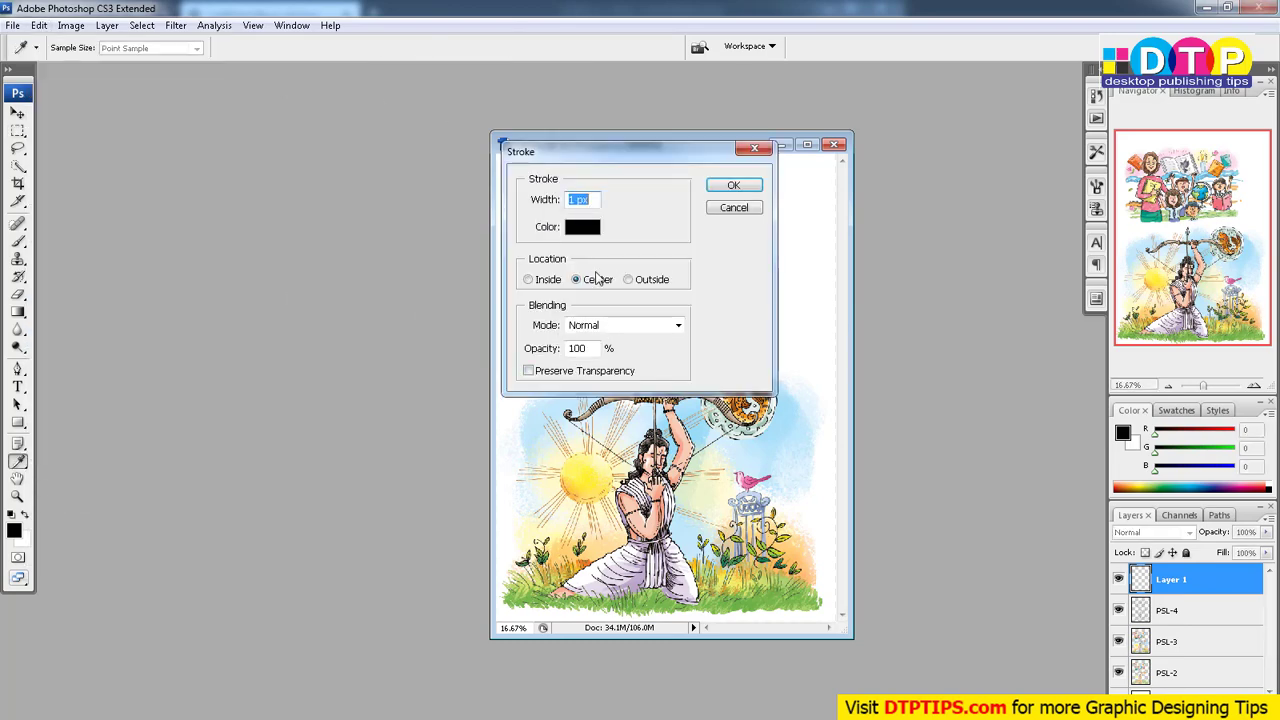
{"action": "type", "text": "8"}
{"action": "left_click", "coordinate": [580, 231]}
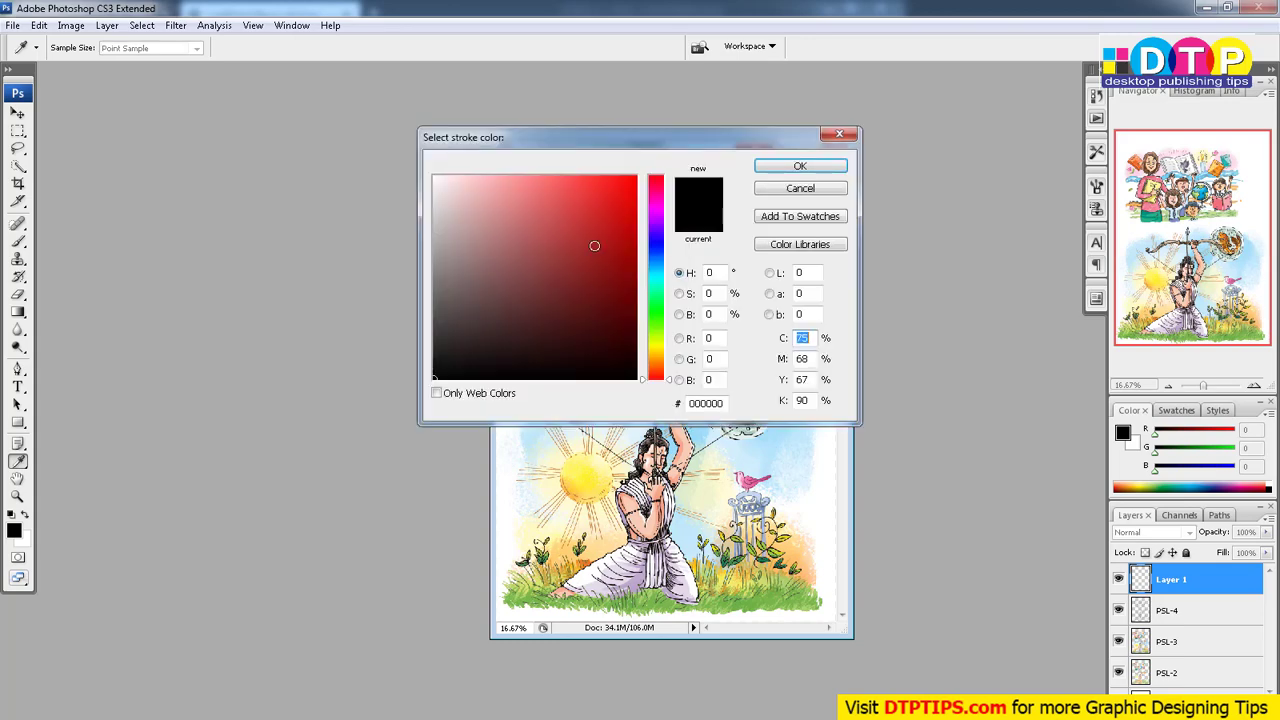
{"action": "left_click", "coordinate": [636, 176]}
{"action": "left_click", "coordinate": [800, 165]}
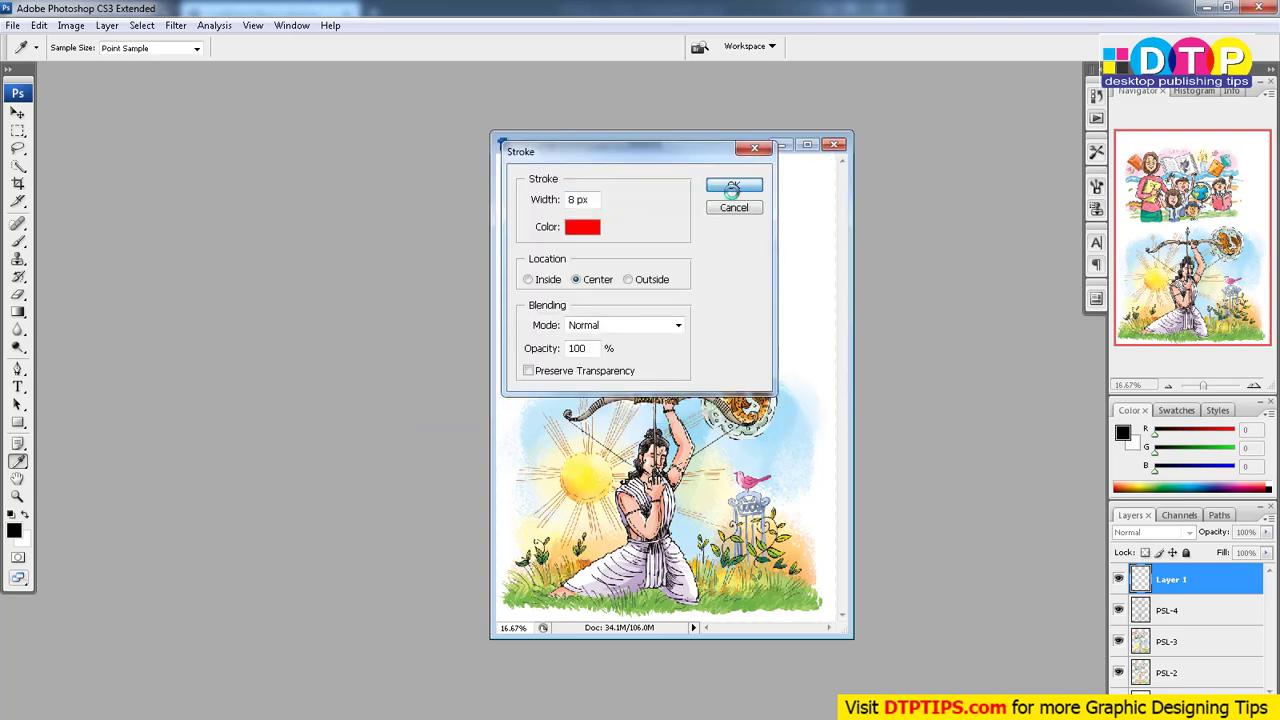
{"action": "left_click", "coordinate": [733, 188]}
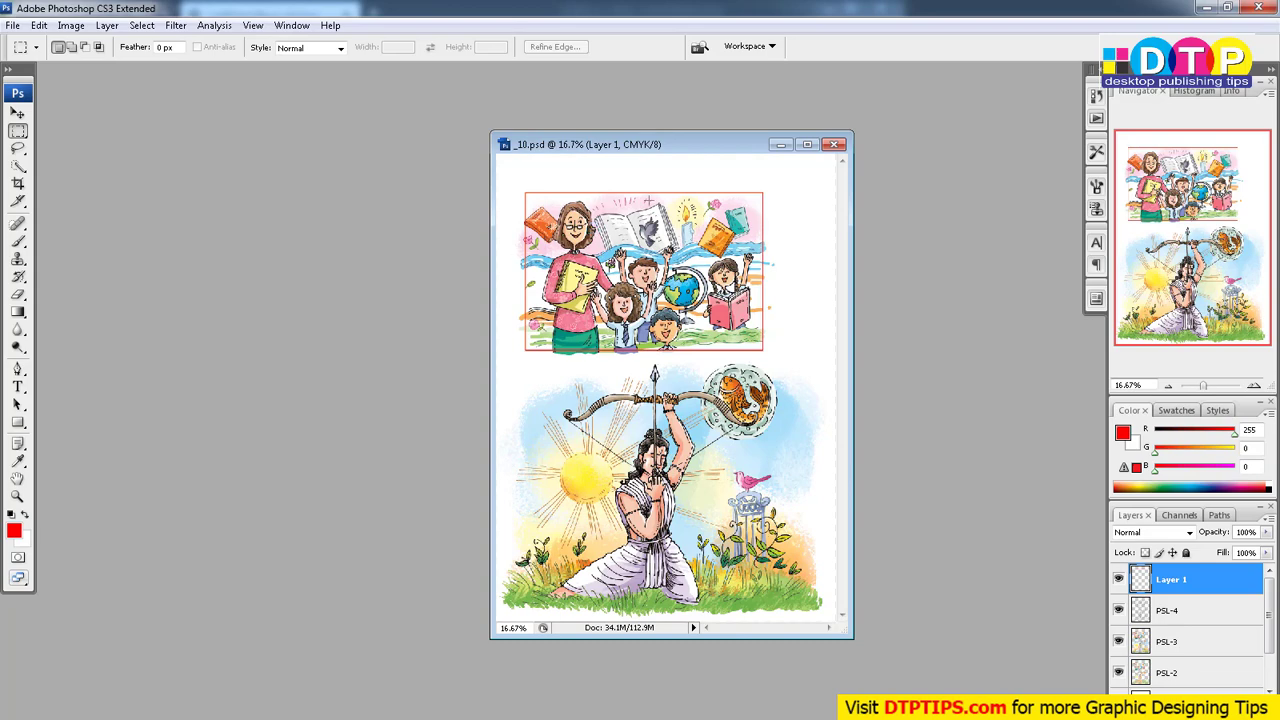
Close _10.psd with its changes saved, and import the edited picture back into CorelDRAW with the macro
{"action": "left_click", "coordinate": [834, 145]}
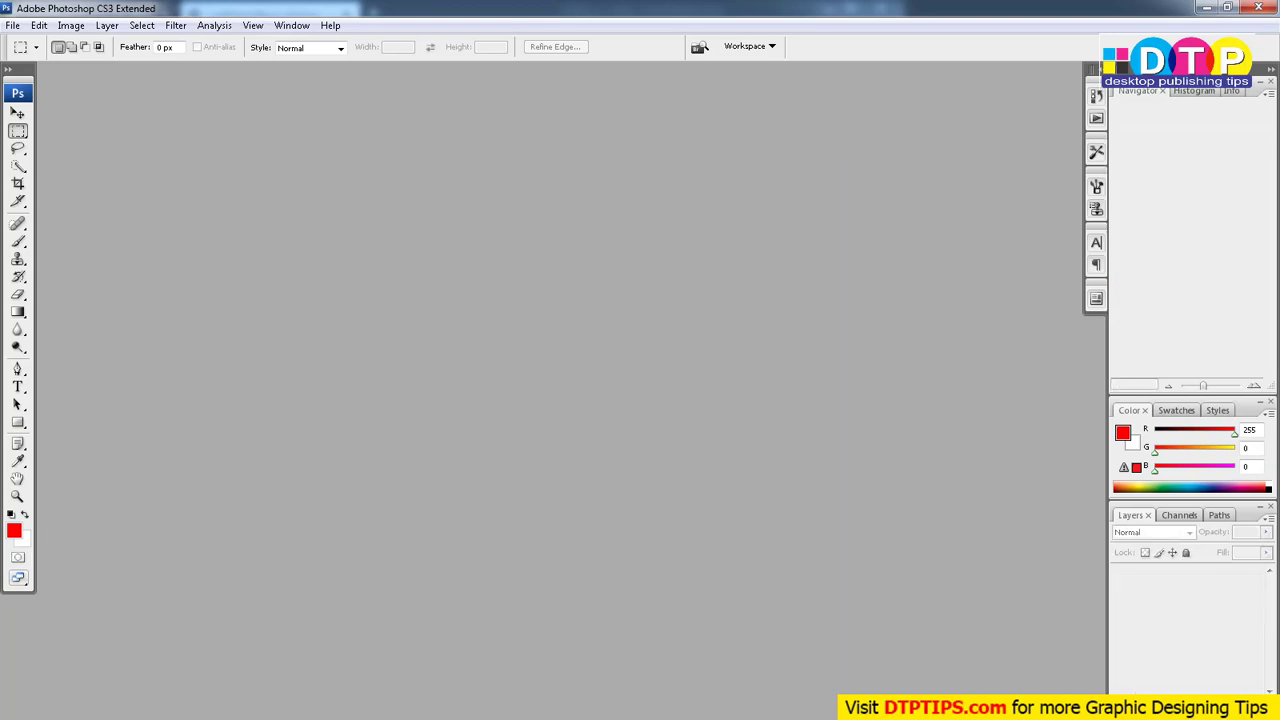
{"action": "left_click", "coordinate": [1205, 7]}
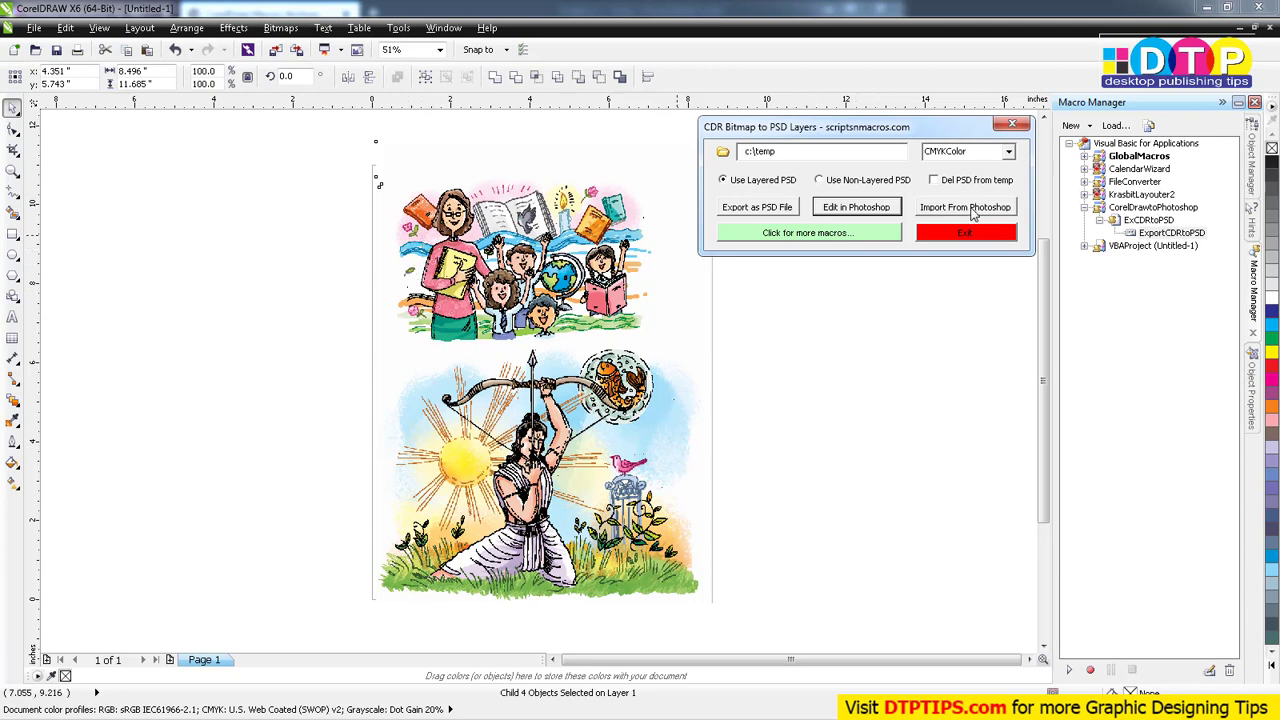
{"action": "left_click", "coordinate": [973, 210]}
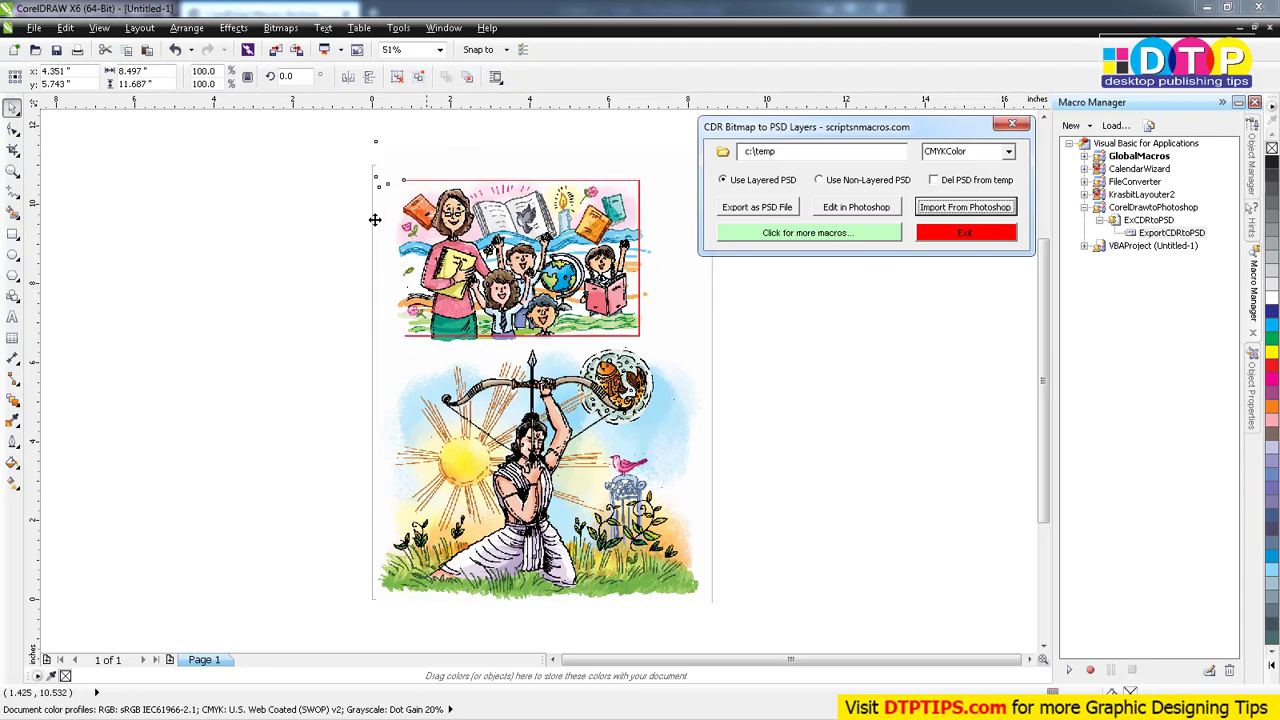
Try moving the red frame and the PSL-4 line art separately within the reimported picture, undoing each move
{"action": "left_click", "coordinate": [364, 168]}
{"action": "key", "text": "F2"}
{"action": "left_click_drag", "start_coordinate": [368, 173], "coordinate": [468, 265]}
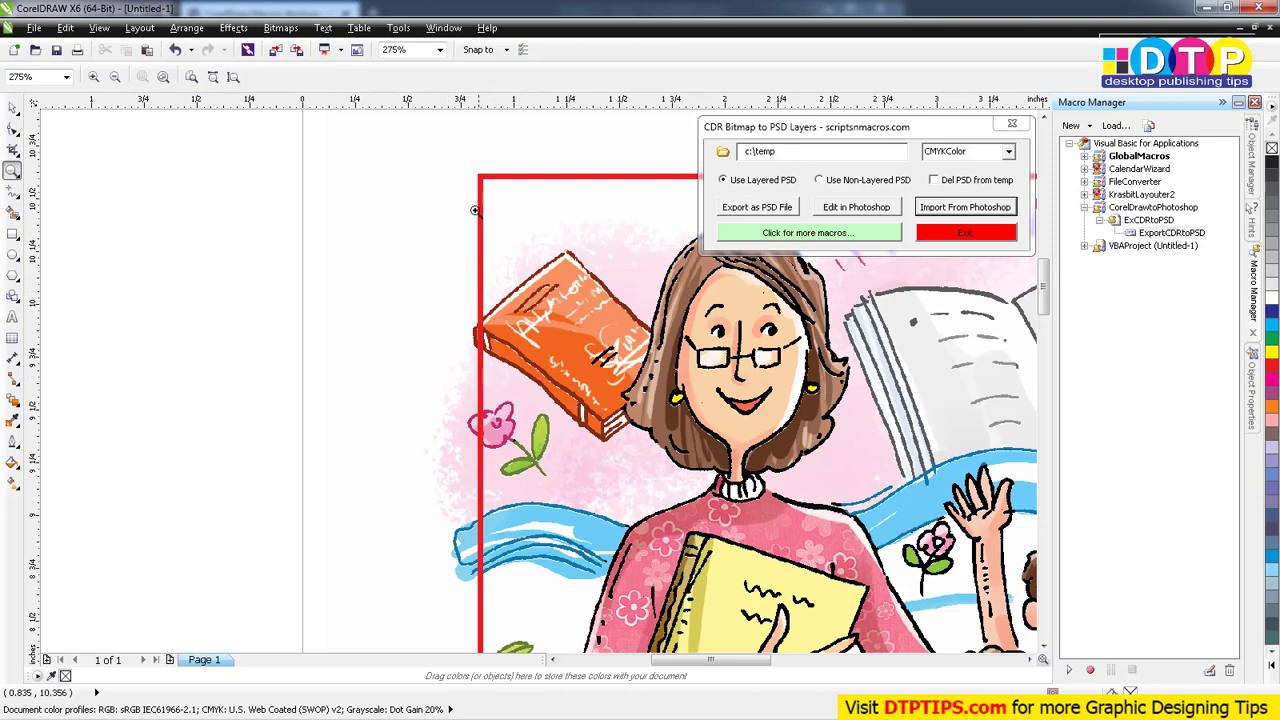
{"action": "right_click", "coordinate": [539, 278]}
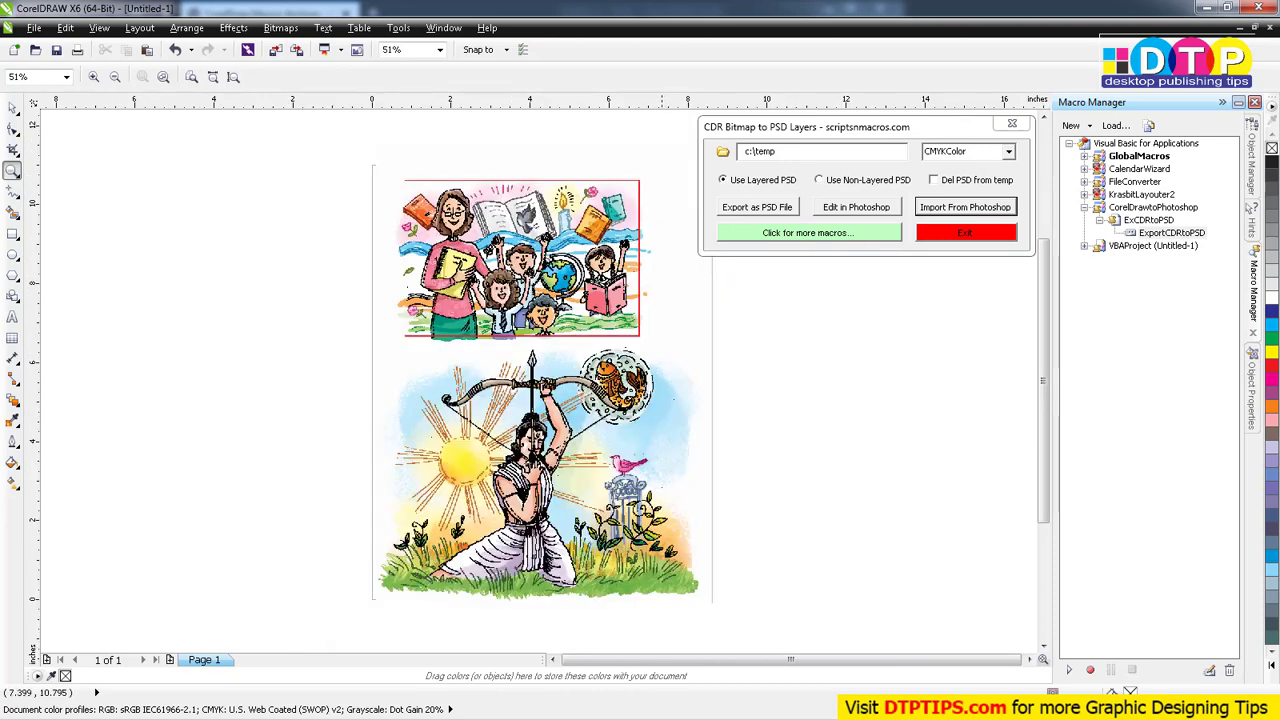
{"action": "left_click_drag", "start_coordinate": [665, 174], "coordinate": [380, 387]}
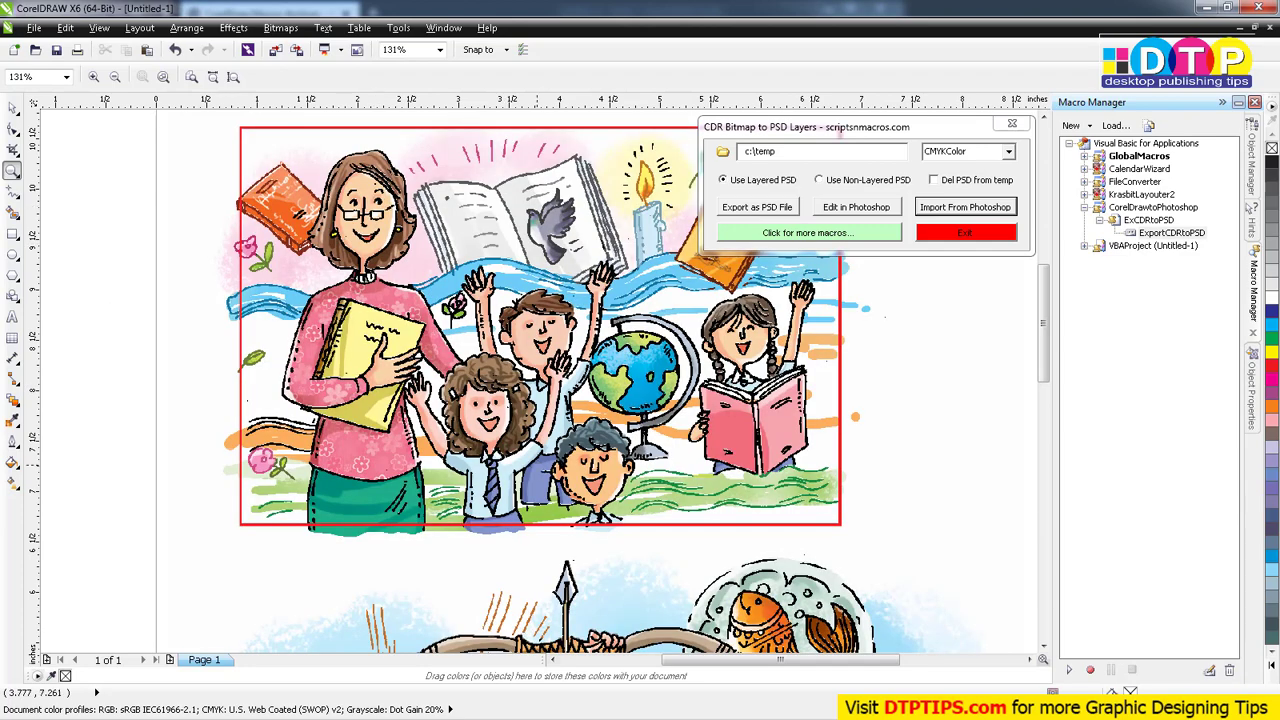
{"action": "left_click", "coordinate": [12, 107]}
{"action": "left_click", "coordinate": [345, 276]}
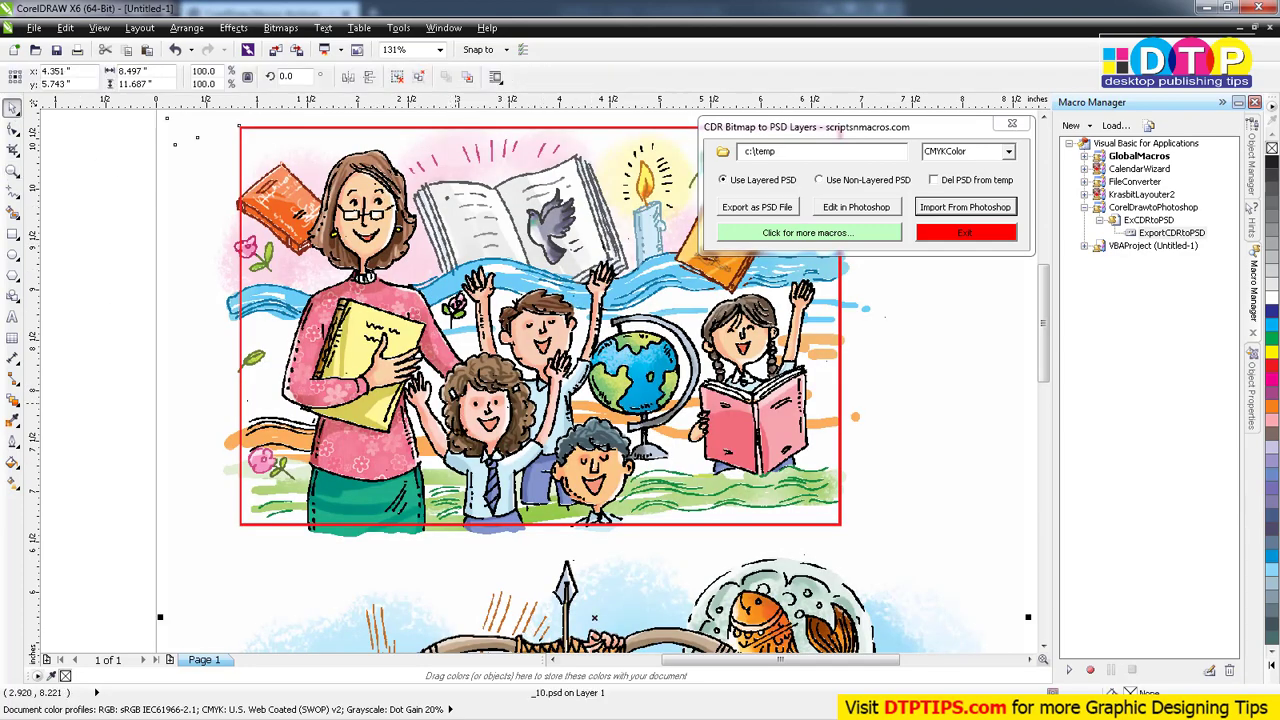
{"action": "mouse_move", "coordinate": [308, 525]}
{"action": "left_mouse_down"}
{"action": "mouse_move", "coordinate": [296, 527]}
{"action": "mouse_move", "coordinate": [516, 530]}
{"action": "left_mouse_up"}
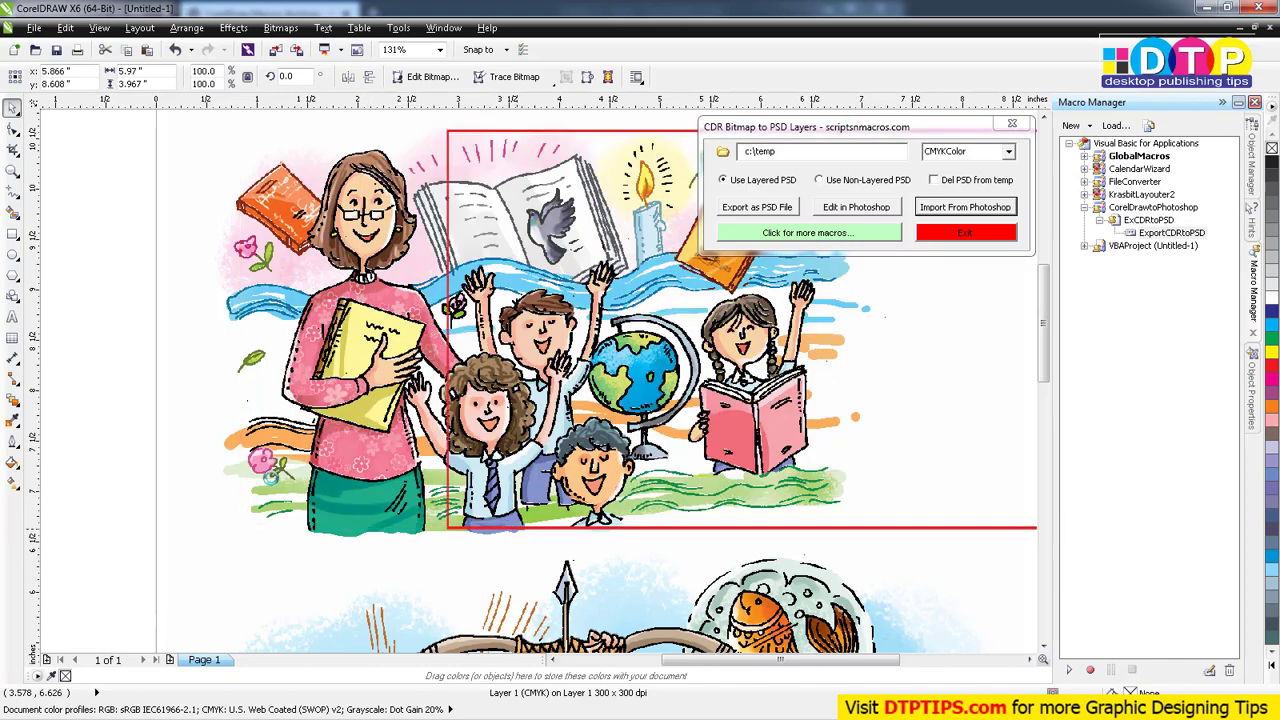
{"action": "key", "text": "ctrl+z"}
{"action": "left_click_drag", "start_coordinate": [222, 271], "coordinate": [122, 366]}
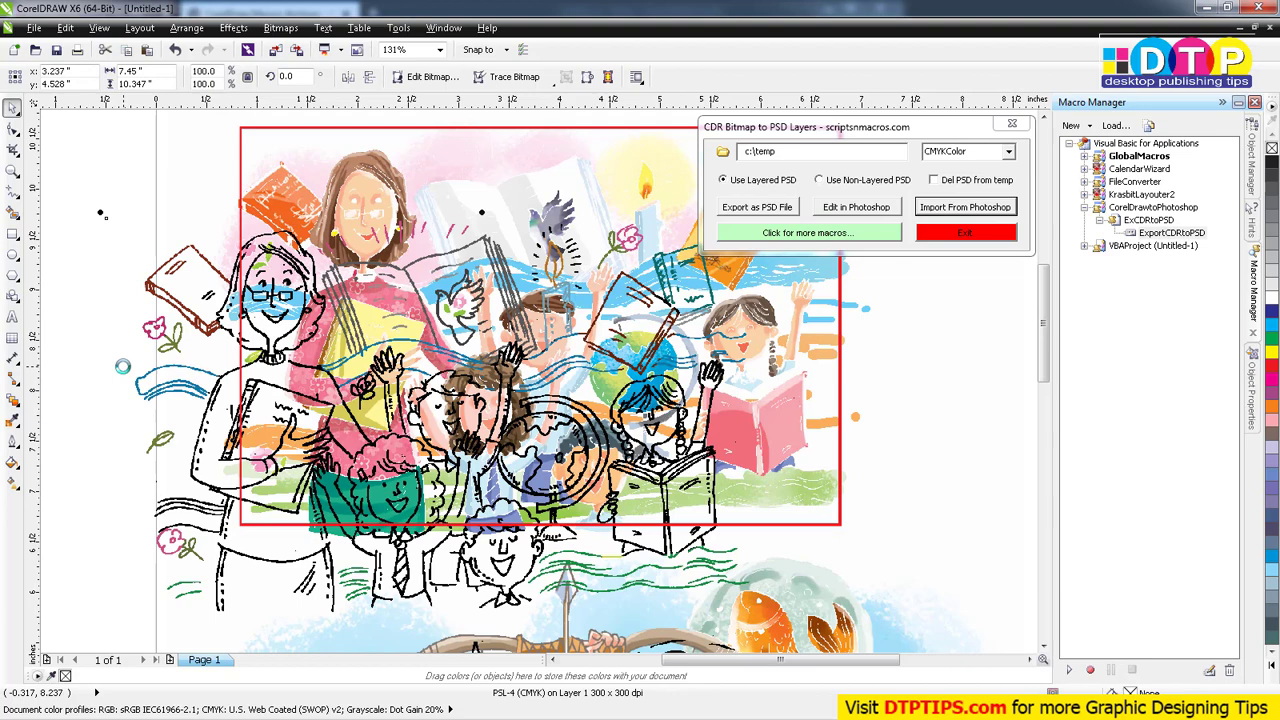
{"action": "key", "text": "ctrl+z"}
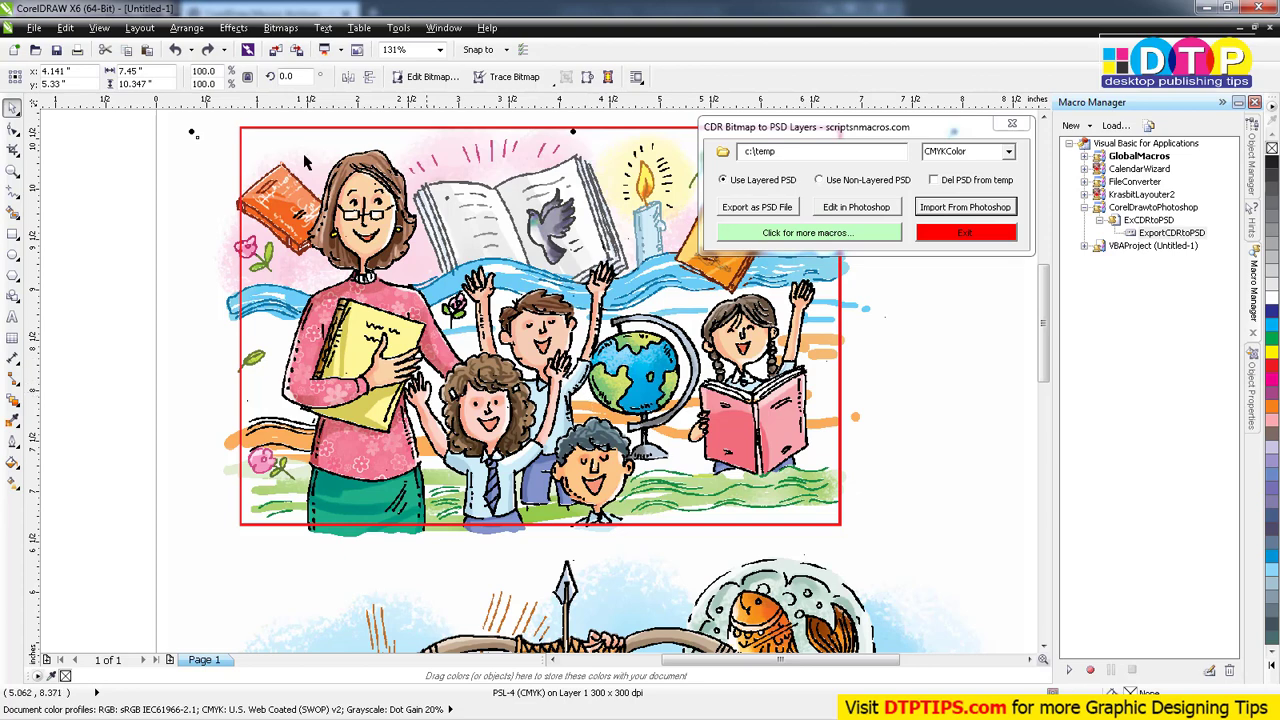
Start exporting the reimported picture group in the PSD - Adobe Photoshop format, declining to use the existing Untitled-1.psd
{"action": "left_click", "coordinate": [141, 202]}
{"action": "left_click", "coordinate": [247, 213]}
{"action": "left_click", "coordinate": [297, 50]}
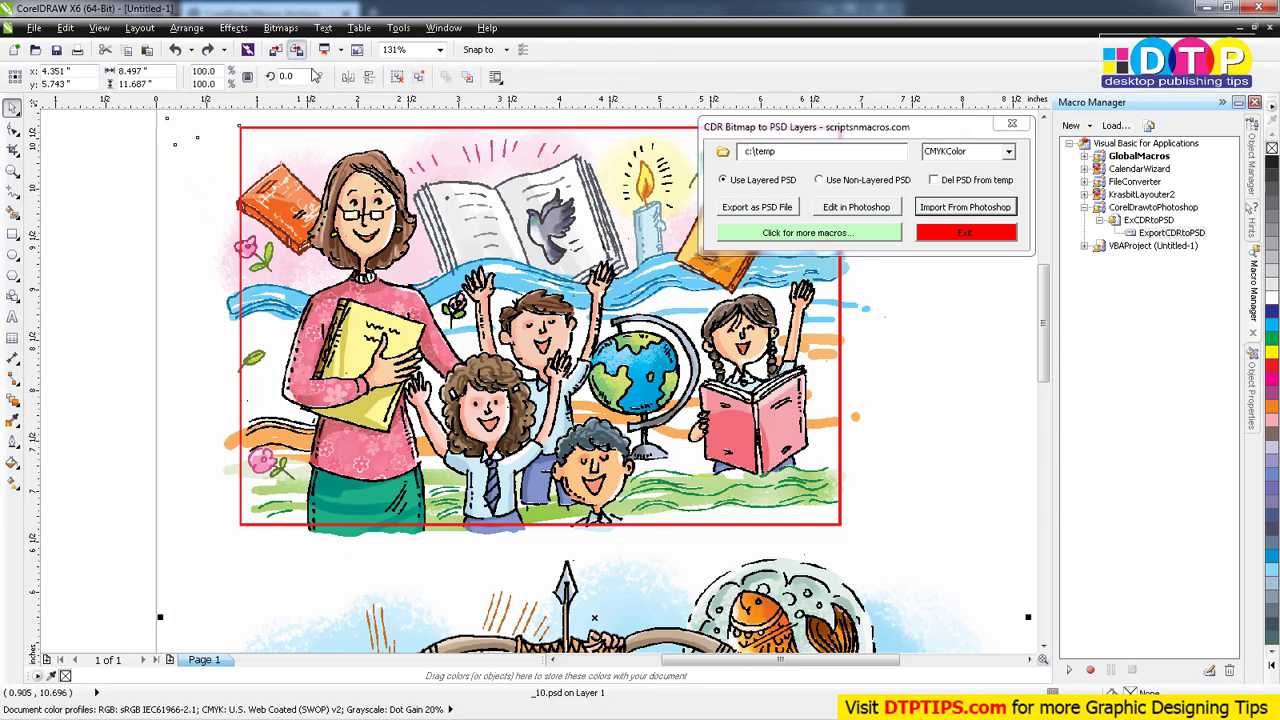
{"action": "left_click", "coordinate": [673, 472]}
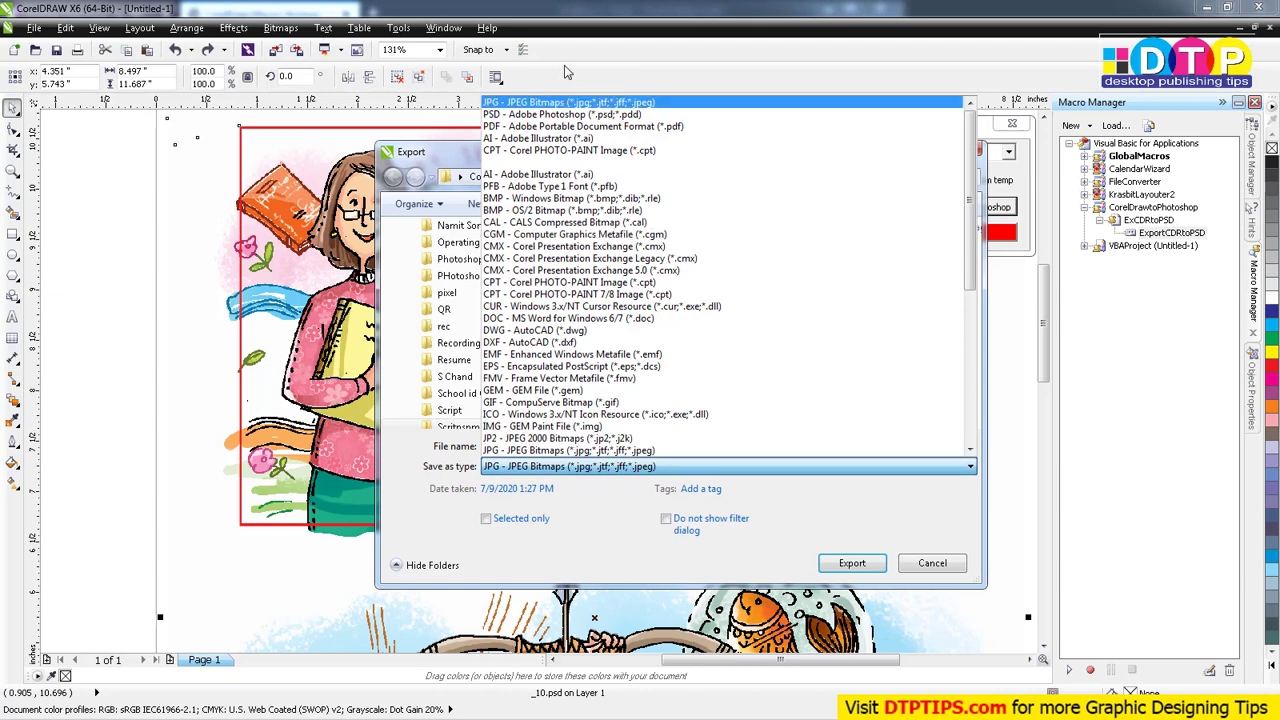
{"action": "left_click", "coordinate": [566, 114]}
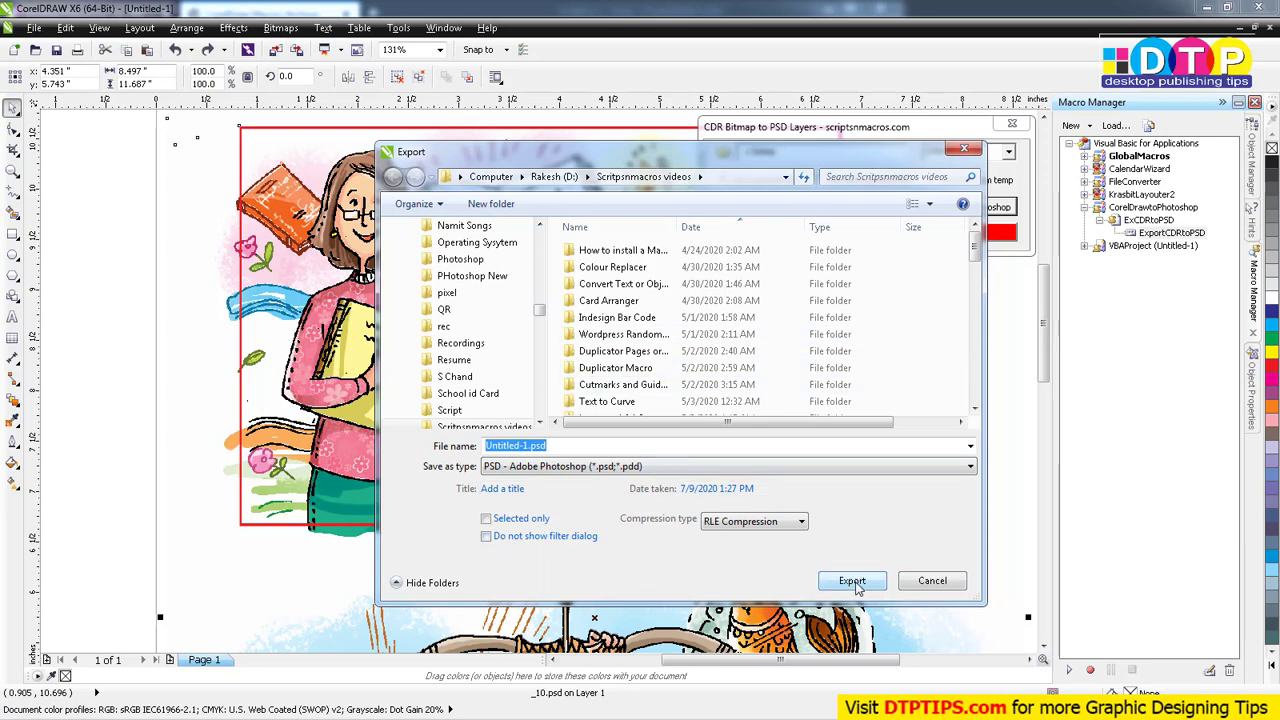
{"action": "left_click", "coordinate": [853, 583]}
{"action": "left_click", "coordinate": [742, 378]}
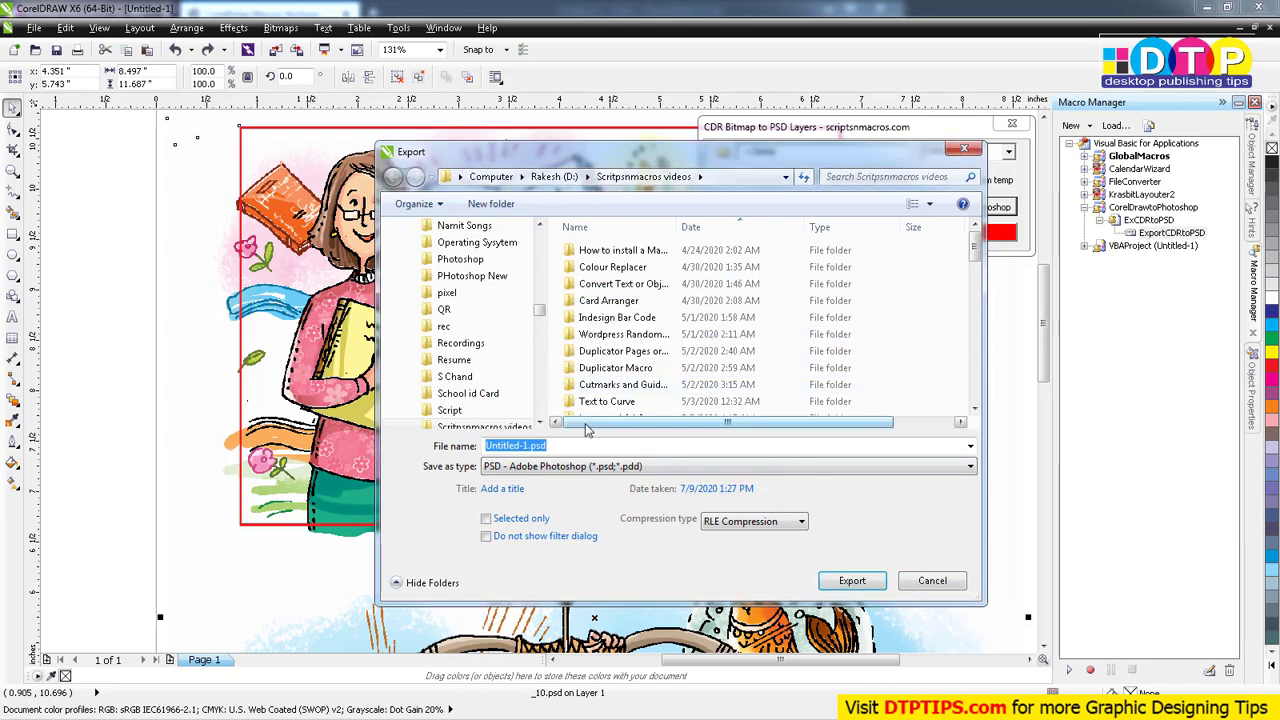
Name the PSD export tempfile on drive D:, check the Maintain layers option in the bitmap conversion settings, and cancel the export
{"action": "left_click", "coordinate": [555, 177]}
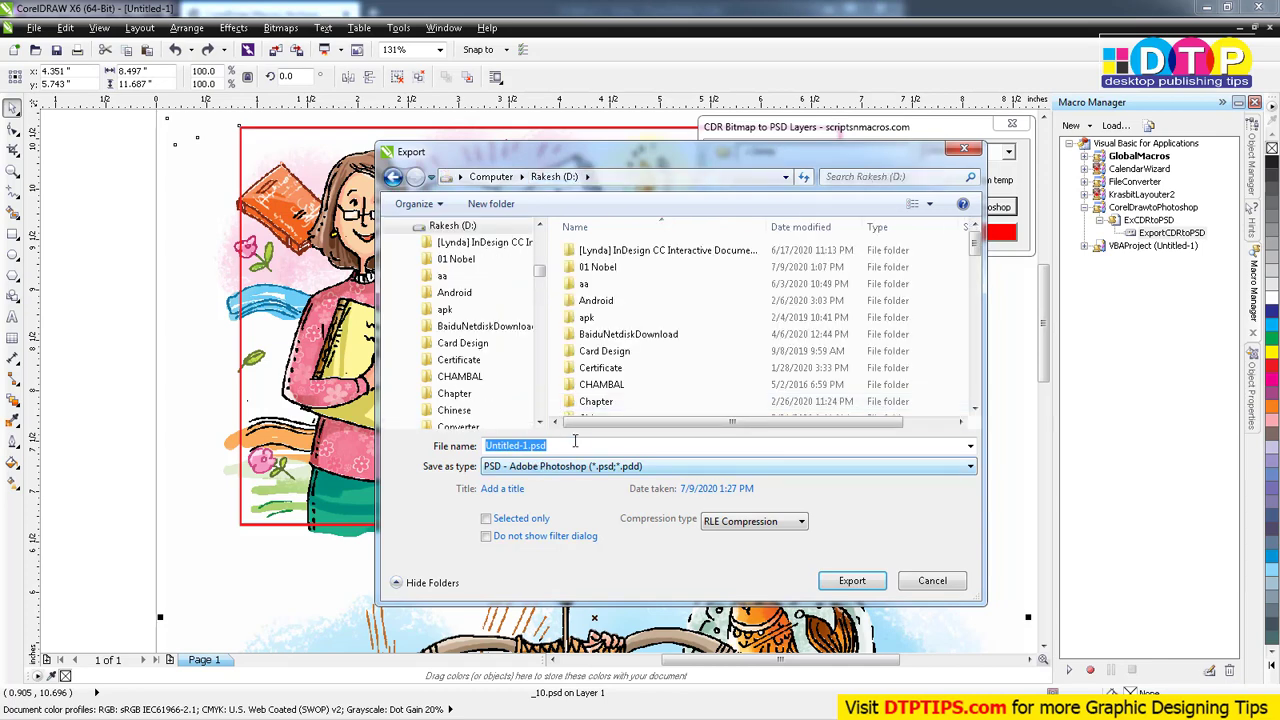
{"action": "type", "text": "tem"}
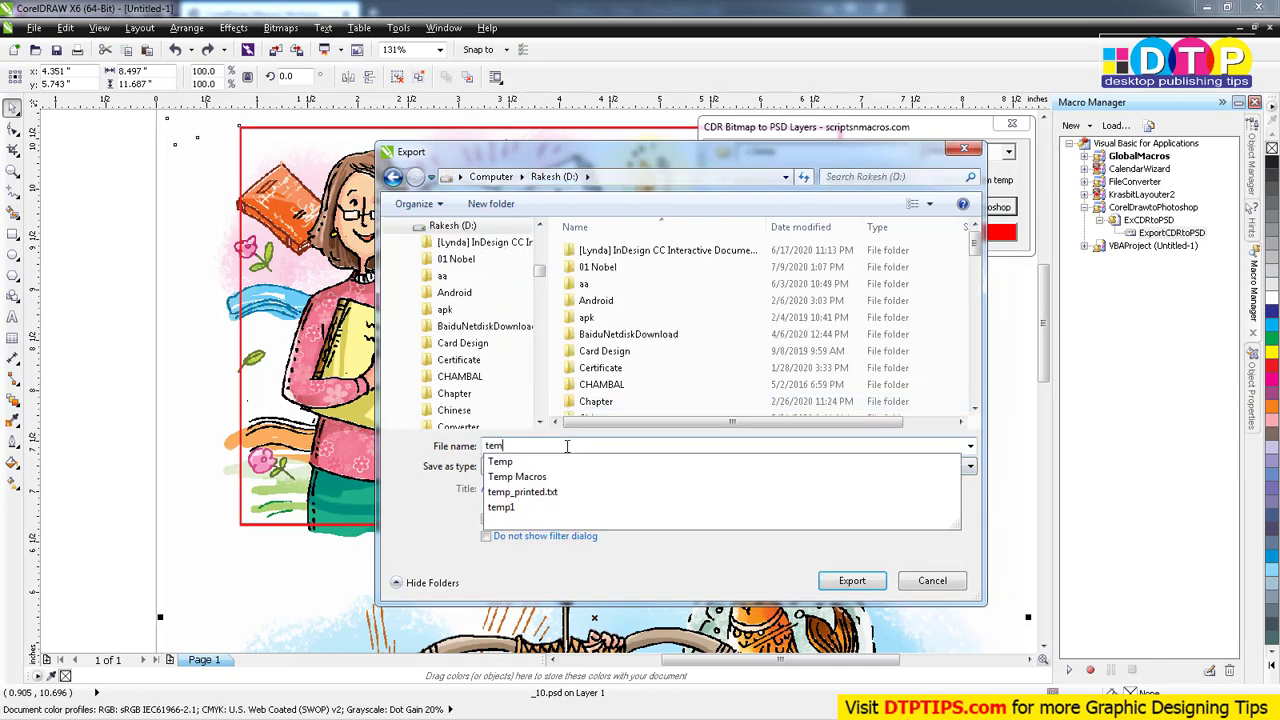
{"action": "type", "text": "pfile"}
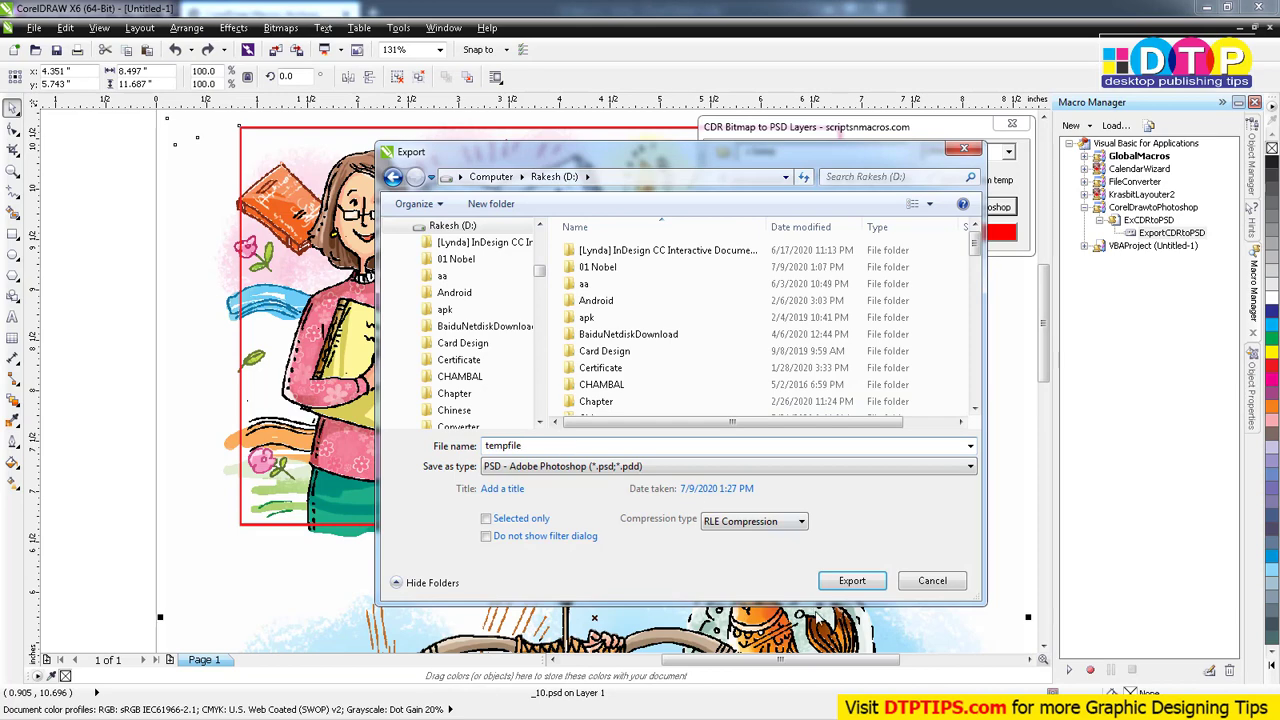
{"action": "left_click", "coordinate": [852, 581]}
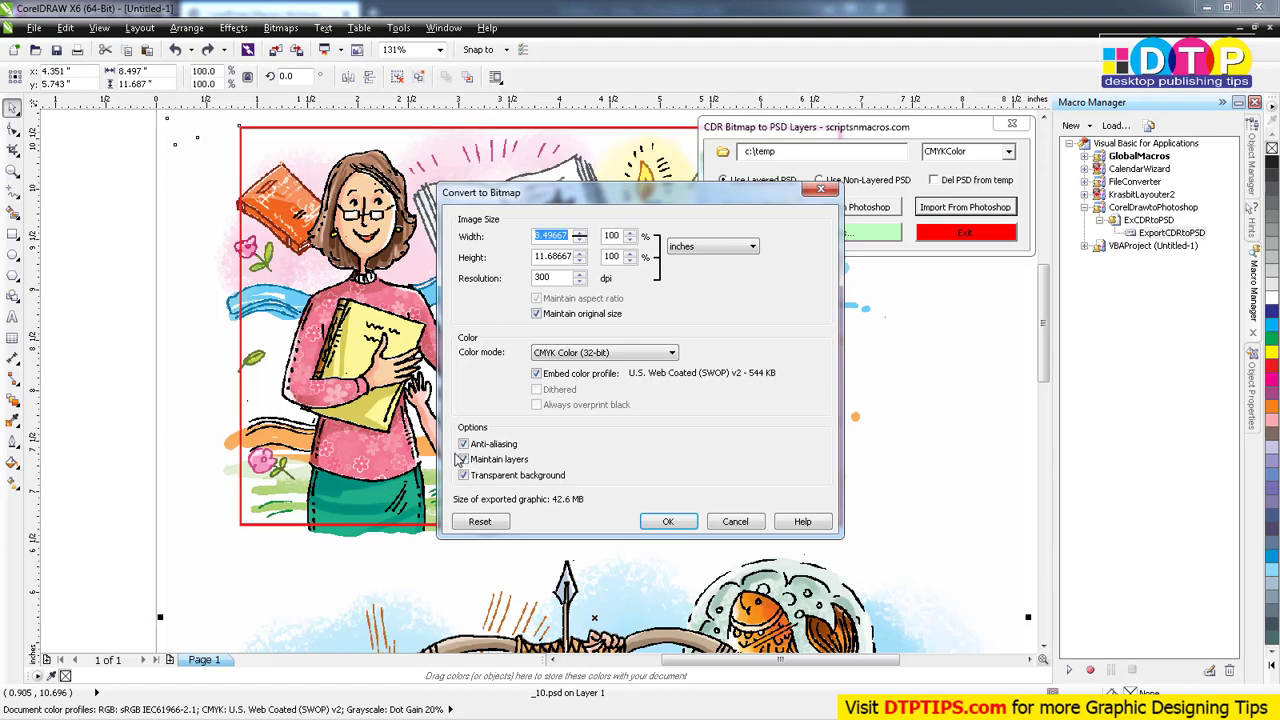
{"action": "left_click", "coordinate": [464, 459]}
{"action": "left_click", "coordinate": [735, 522]}
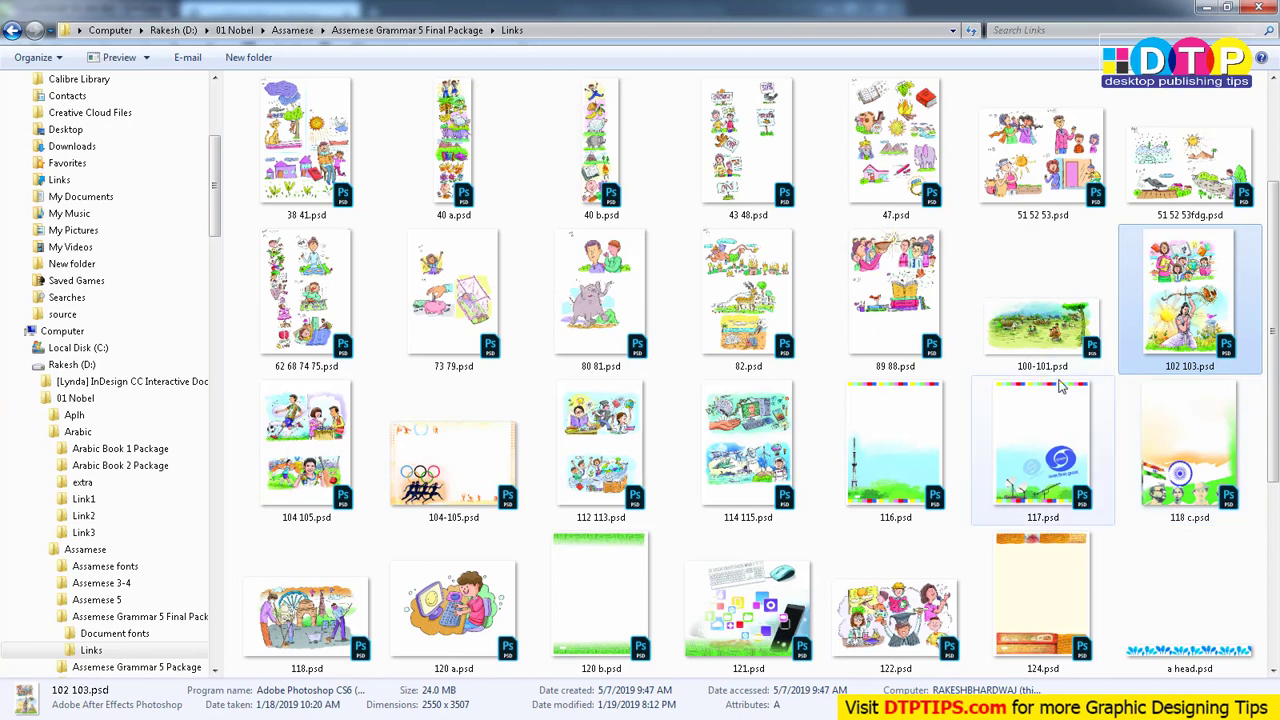
Open 89 88.psd from the Links folder in CorelDRAW and move its Layer 0 bitmap to about X 4.21 in, Y 5.05 in
{"action": "left_click", "coordinate": [903, 311]}
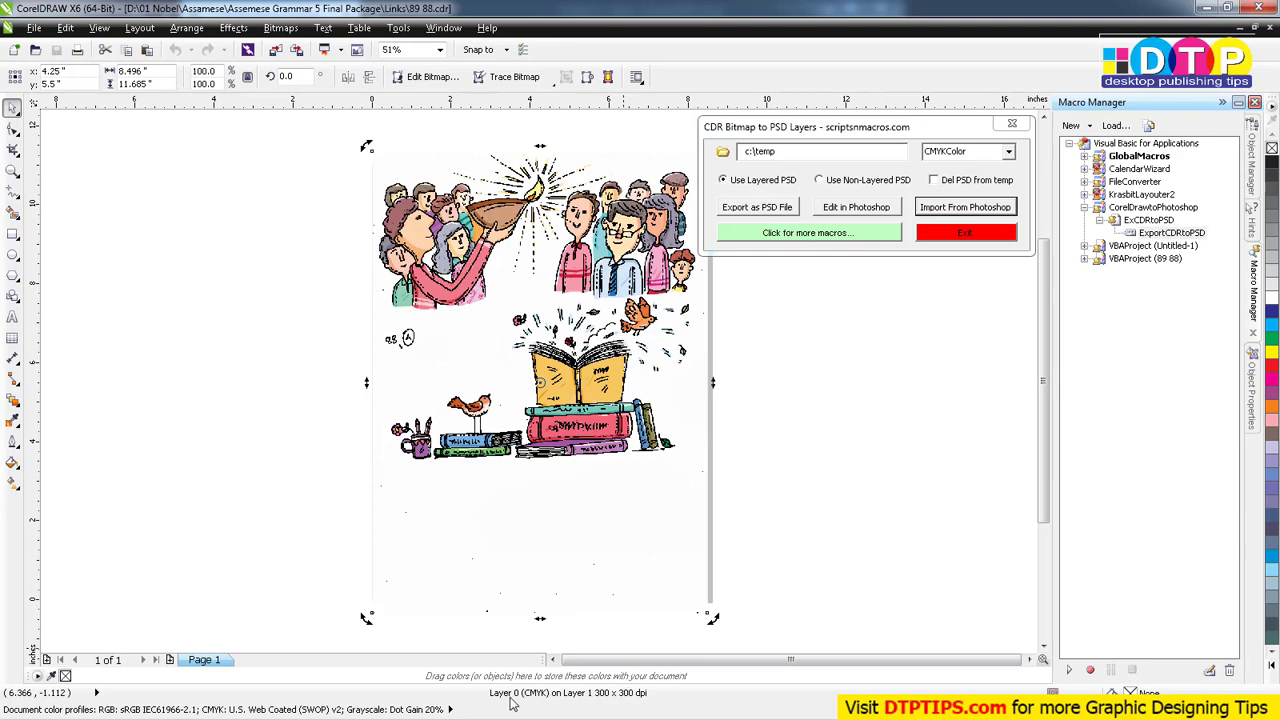
{"action": "left_click_drag", "start_coordinate": [561, 371], "coordinate": [559, 389]}
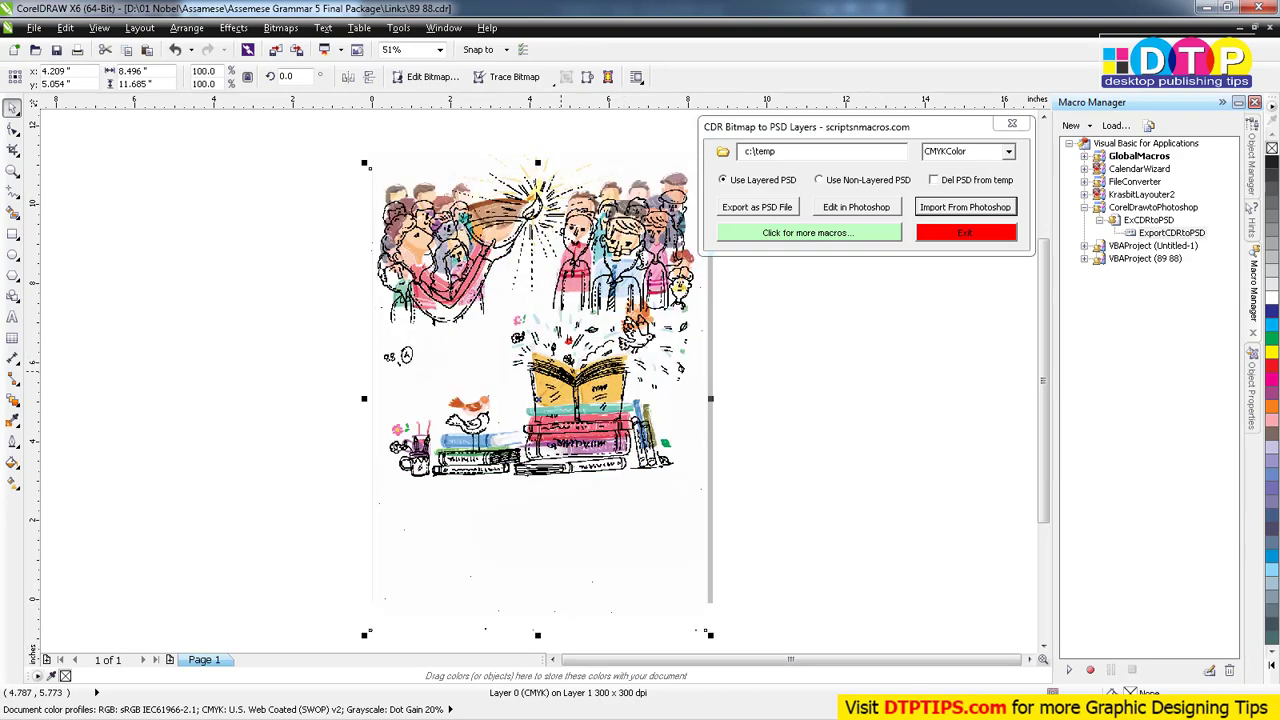
Try deleting the Layer 0 bitmap and moving it away from the page, undoing both trials
{"action": "key", "text": "Delete"}
{"action": "key", "text": "ctrl+z"}
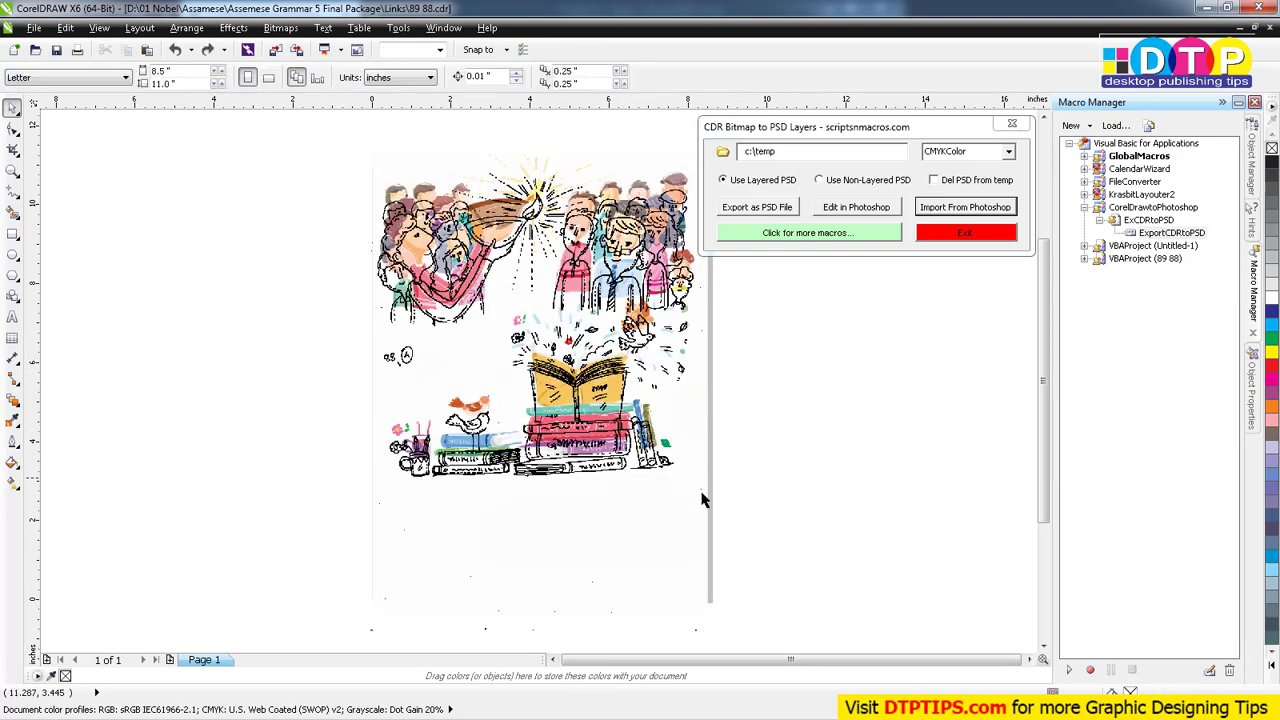
{"action": "left_click_drag", "start_coordinate": [626, 433], "coordinate": [292, 548]}
{"action": "key", "text": "ctrl+z"}
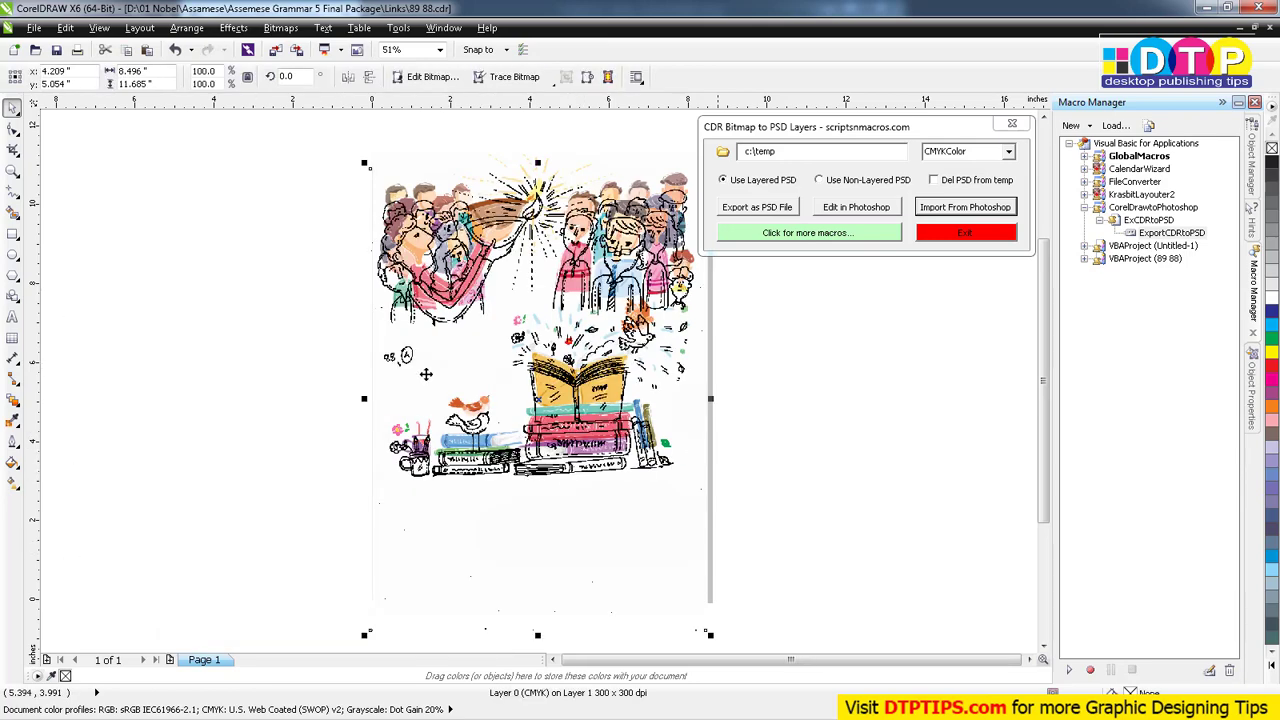
Undo the Layer 0 bitmap's earlier move and send all four objects to Photoshop with the macro's layered PSD option
{"action": "key", "text": "ctrl+z"}
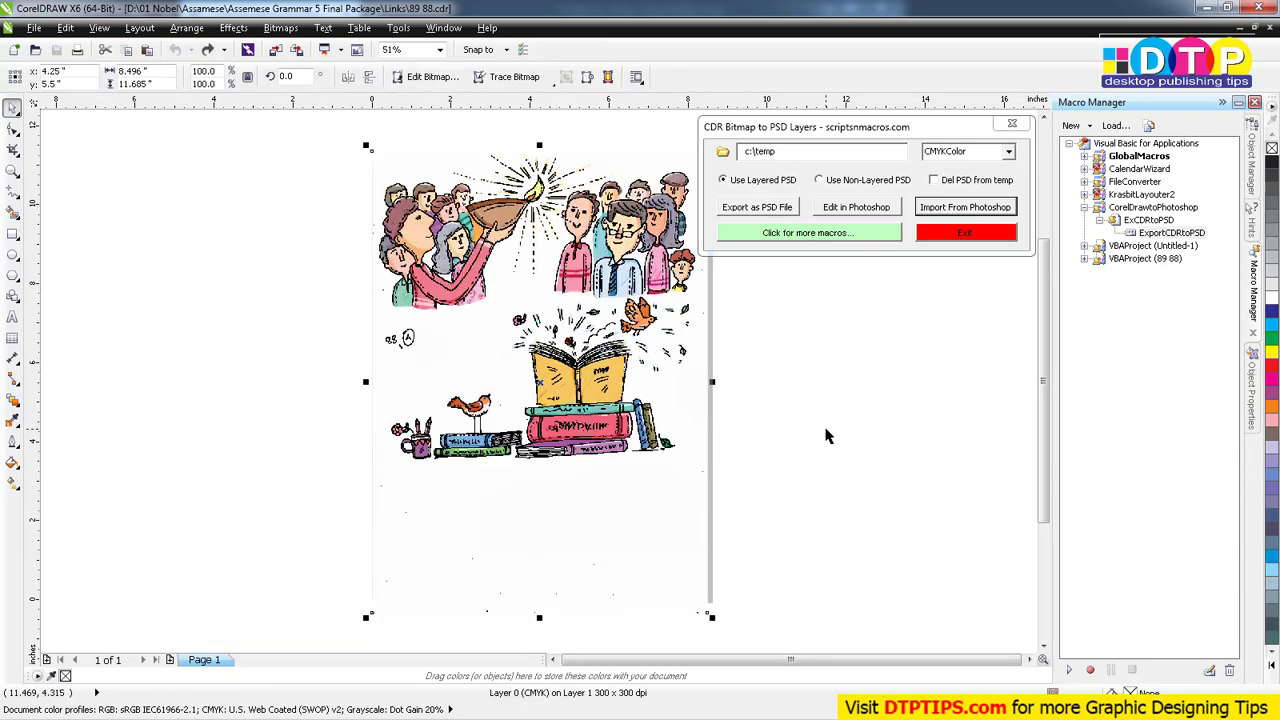
{"action": "left_click", "coordinate": [826, 440]}
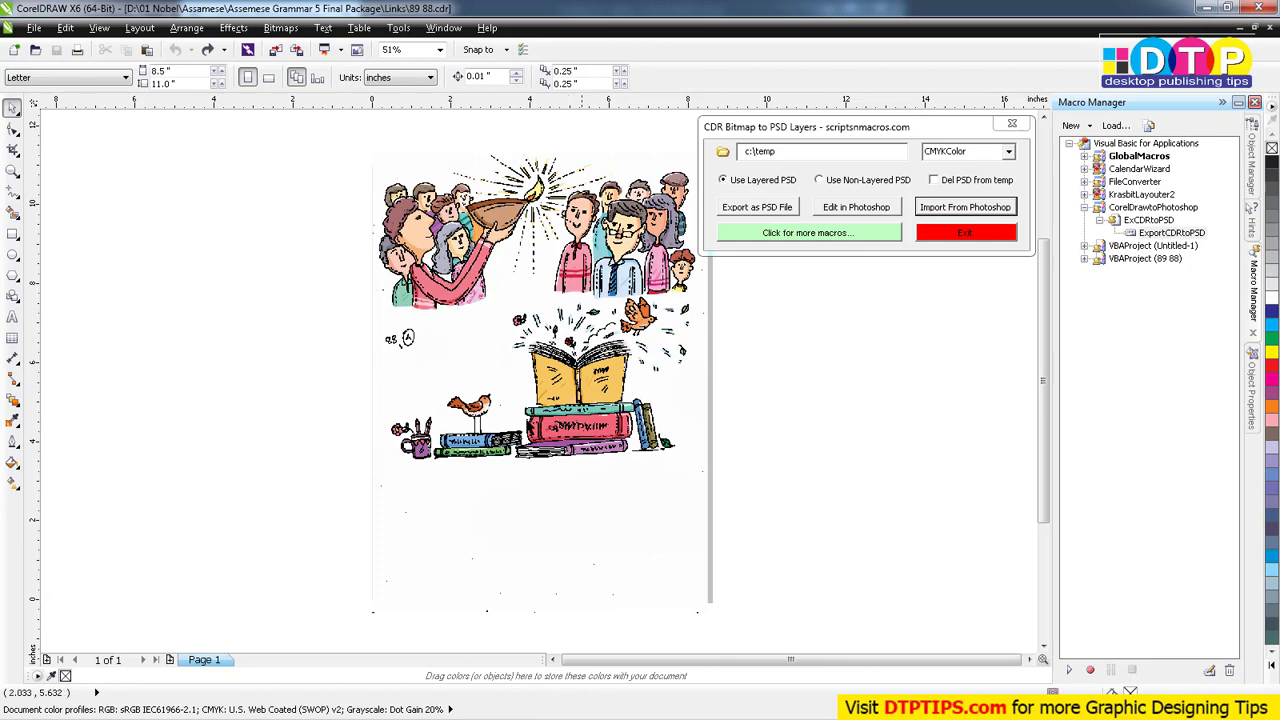
{"action": "key", "text": "ctrl+a"}
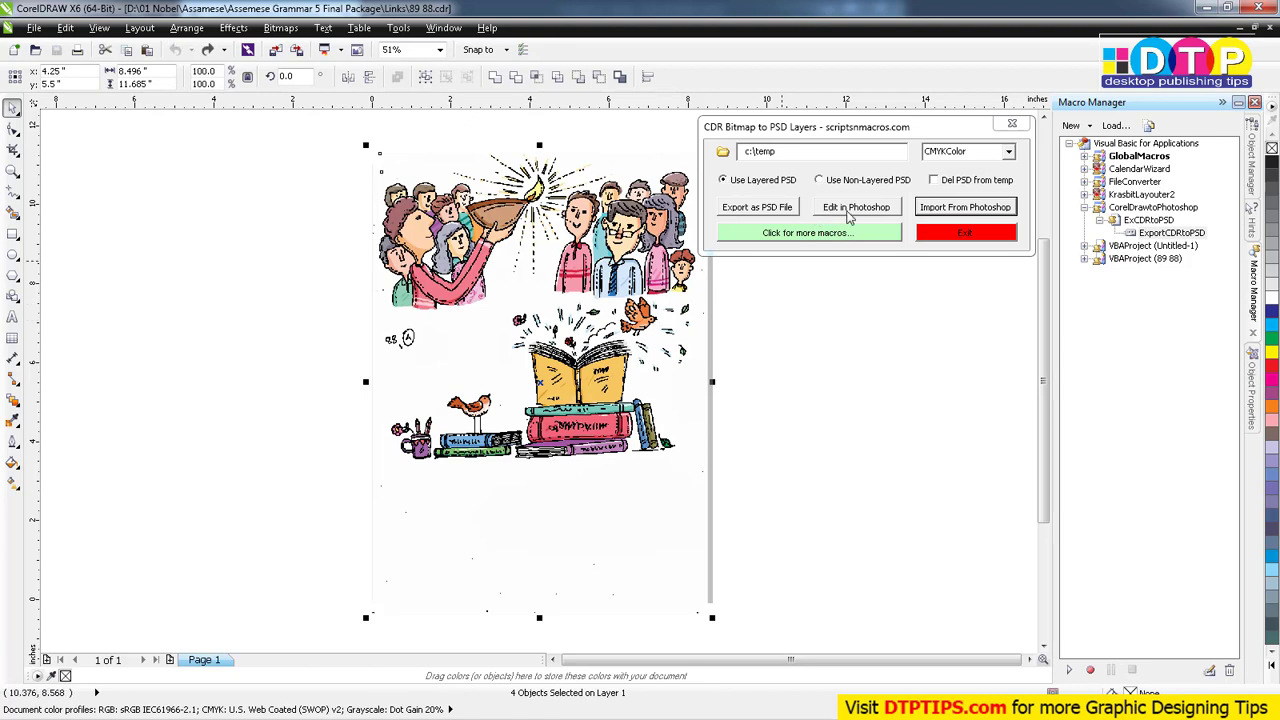
{"action": "left_click", "coordinate": [856, 208]}
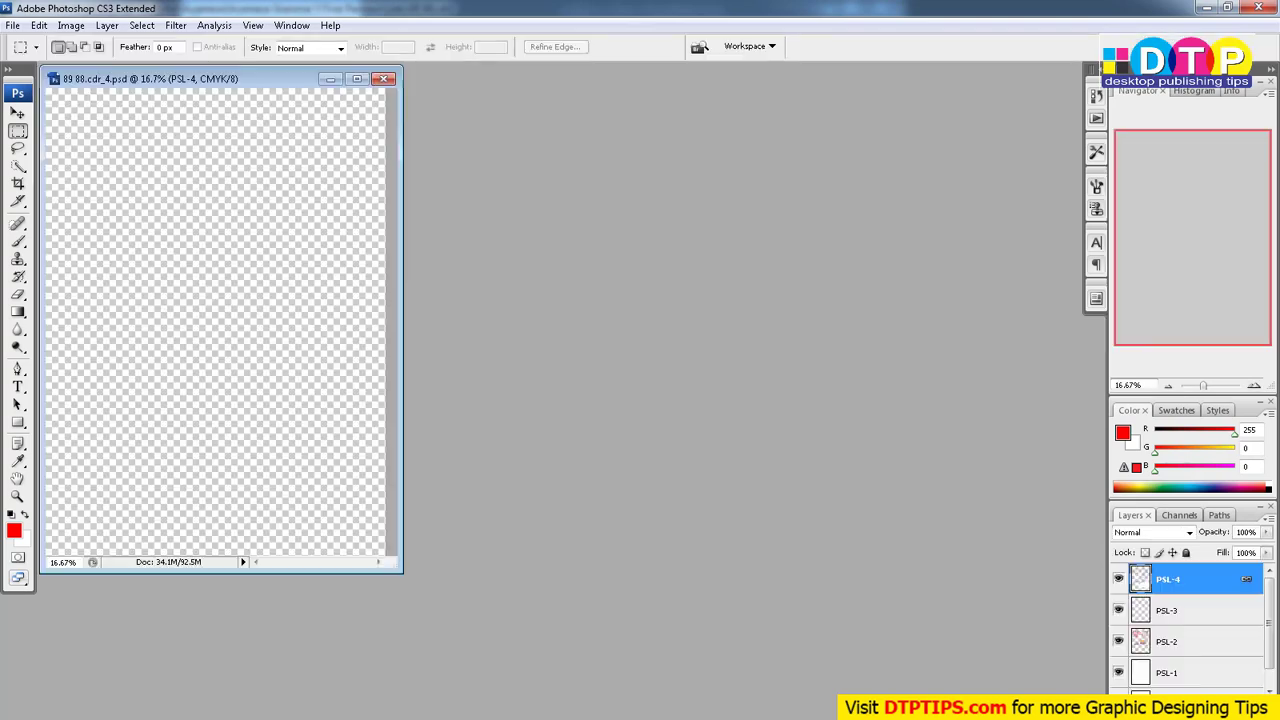
Inspect the layers of 89 88.cdr_4.psd by hiding PSL-1, PSL-2 and PSL-3 and toggling PSL-4, and close the file
{"action": "left_click", "coordinate": [1118, 673]}
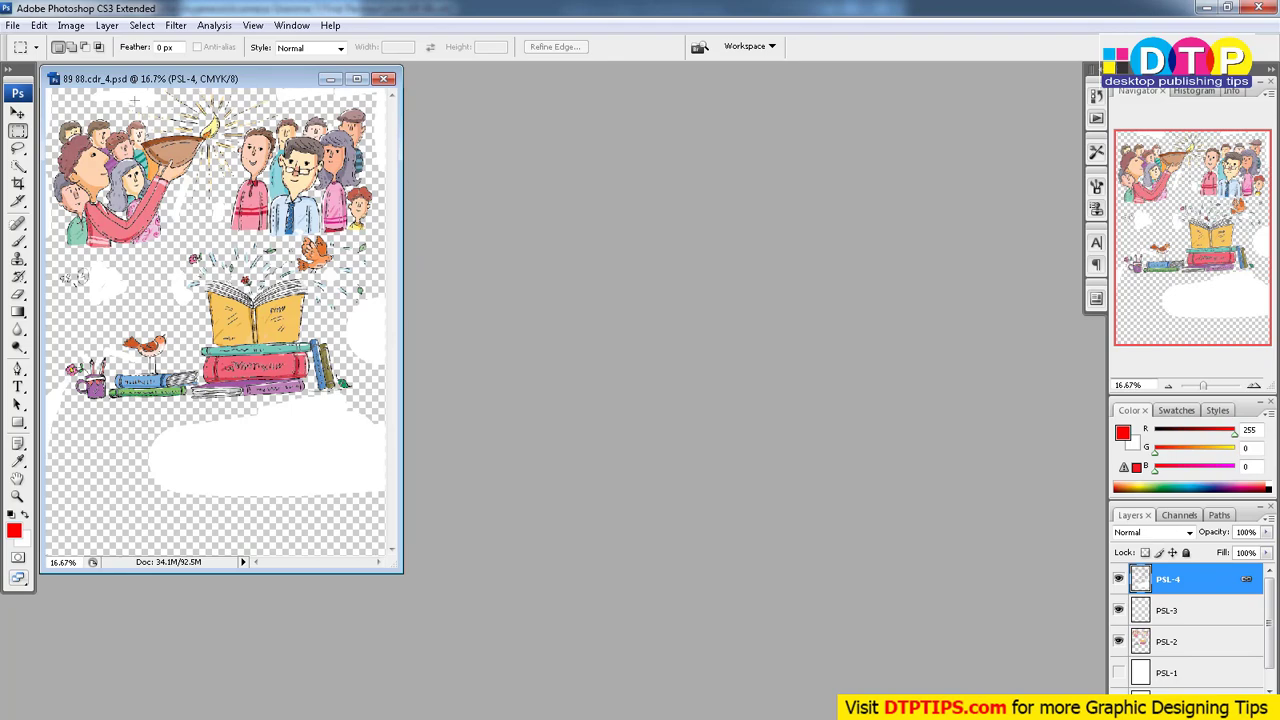
{"action": "left_click", "coordinate": [1119, 643]}
{"action": "left_click", "coordinate": [1119, 611]}
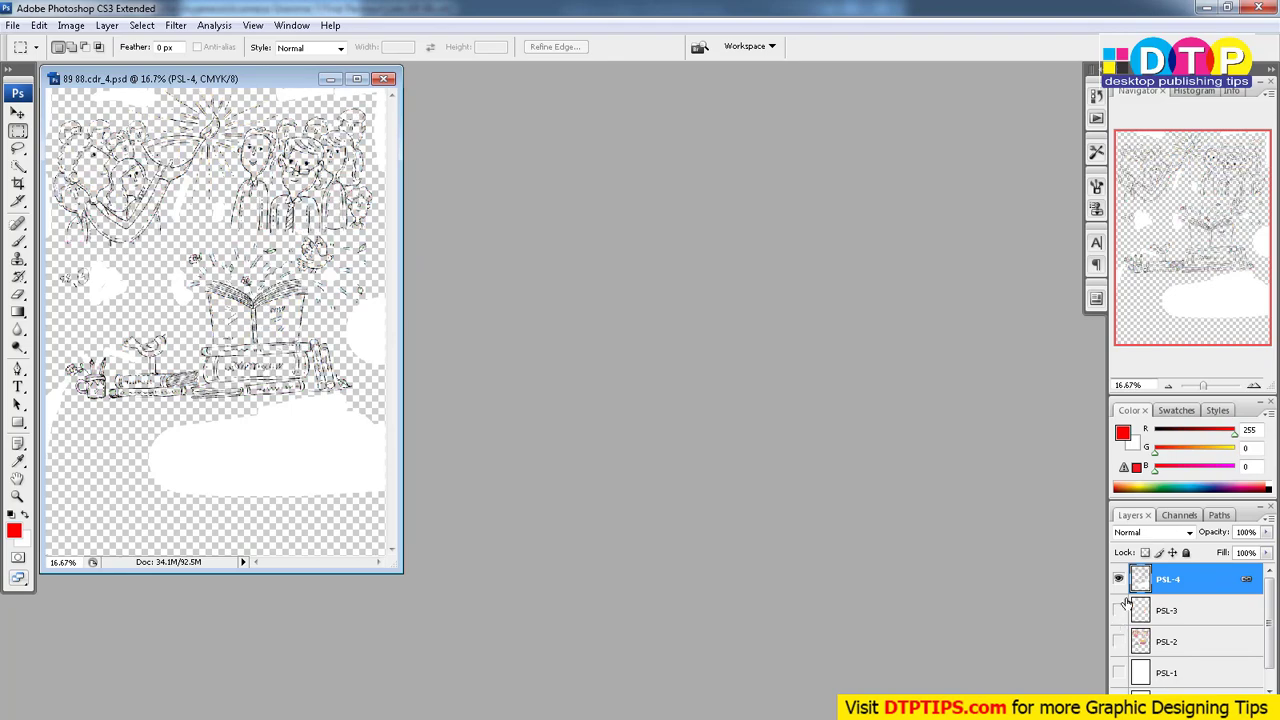
{"action": "left_click", "coordinate": [1118, 580]}
{"action": "left_click", "coordinate": [1118, 580]}
{"action": "left_click", "coordinate": [383, 80]}
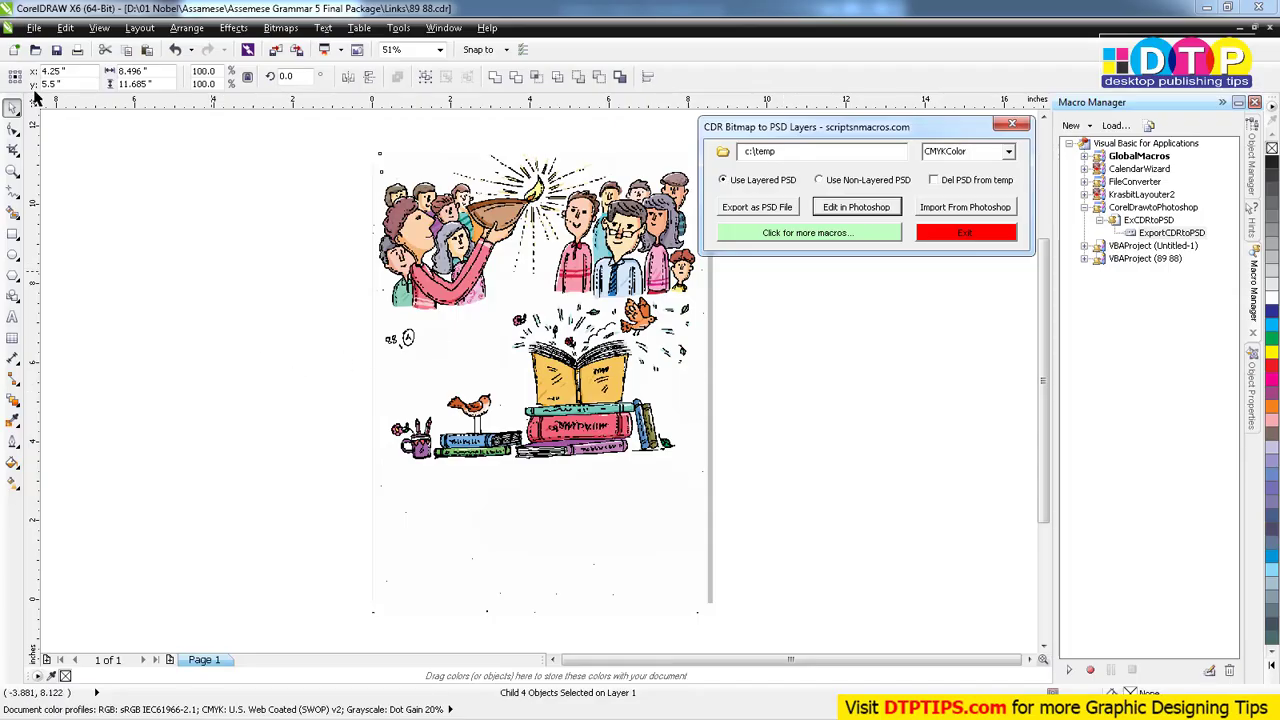
Create a new CorelDRAW document and draw a yellow-filled rectangle about 4.56 × 3.89 in on the upper part of the page
{"action": "left_click", "coordinate": [627, 526]}
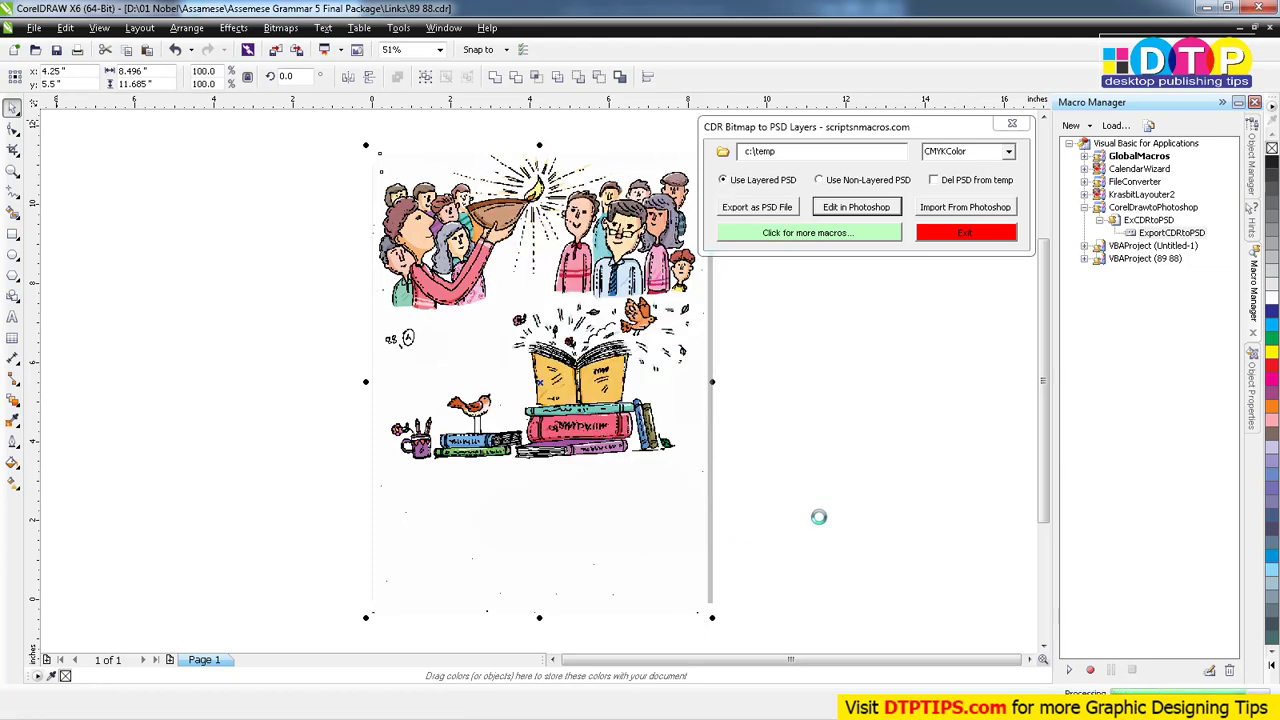
{"action": "left_click", "coordinate": [13, 234]}
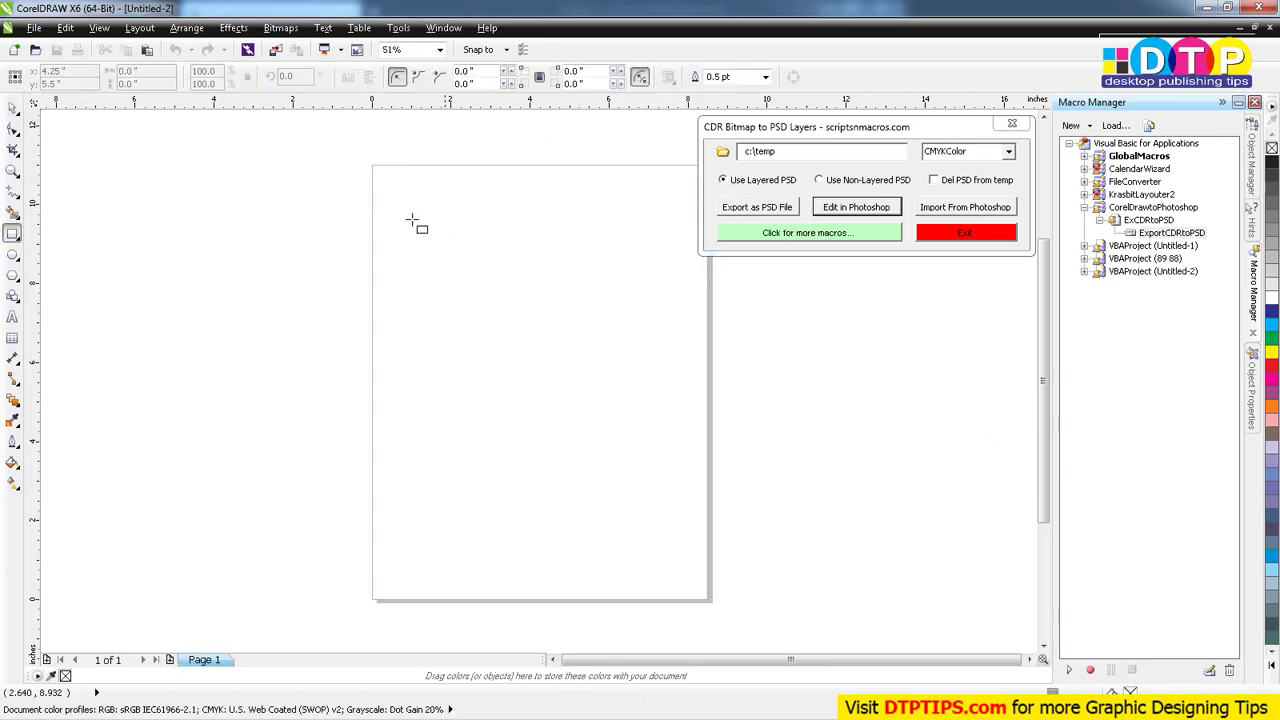
{"action": "left_click_drag", "start_coordinate": [401, 204], "coordinate": [582, 358]}
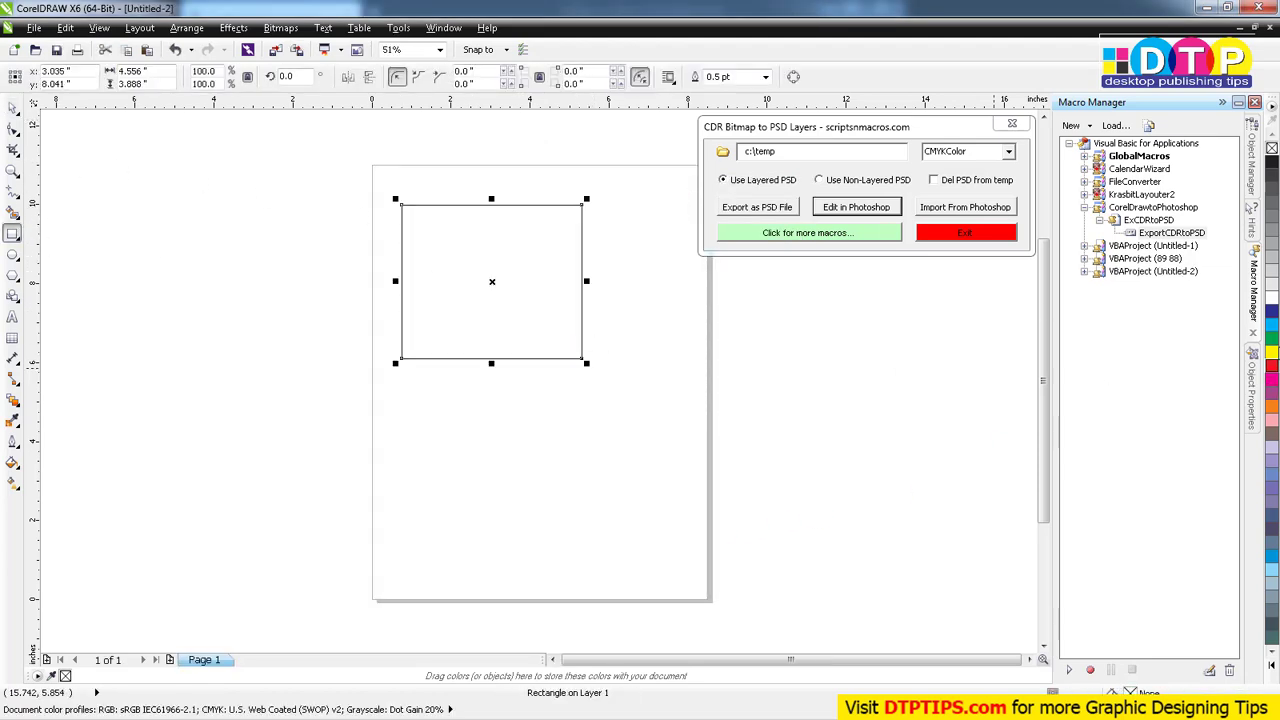
{"action": "left_click", "coordinate": [1272, 352]}
Inside the yellow rectangle, draw a red rectangle about 1.74 × 1.82 in and an overlapping green one about 2.43 × 1.72 in
{"action": "left_click_drag", "start_coordinate": [434, 248], "coordinate": [504, 322]}
{"action": "left_click", "coordinate": [1272, 366]}
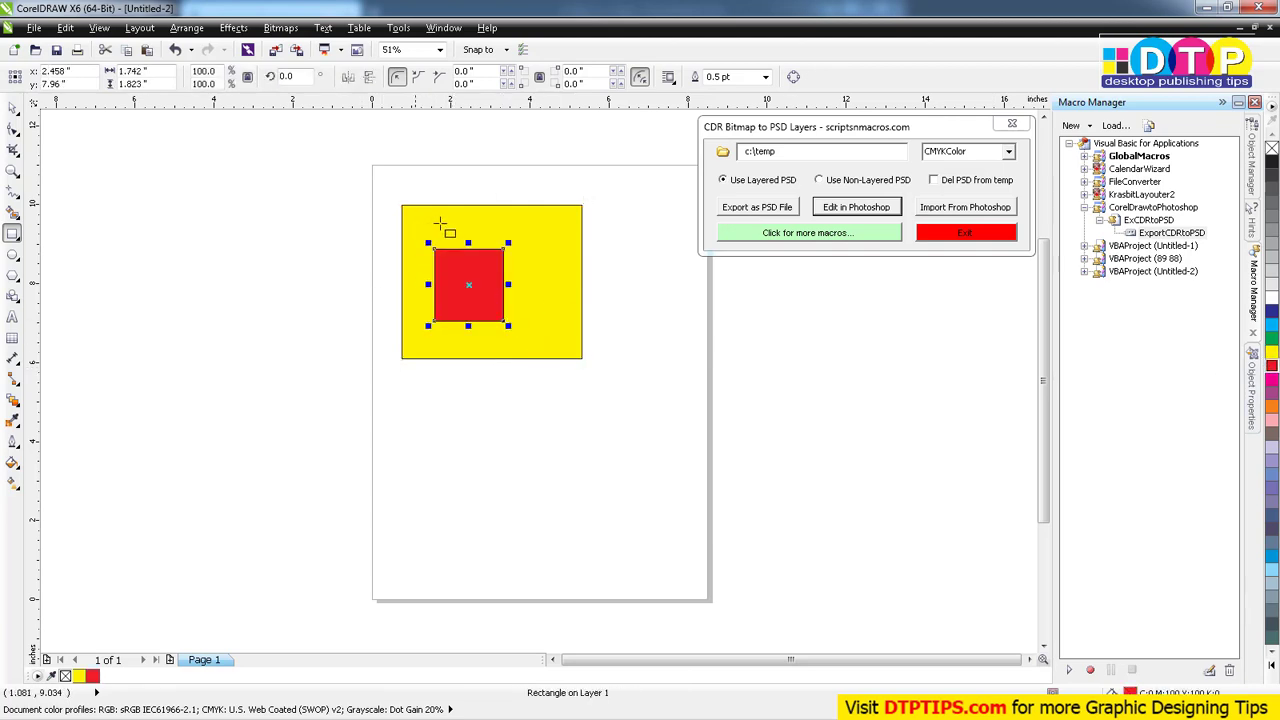
{"action": "left_click_drag", "start_coordinate": [435, 216], "coordinate": [542, 296]}
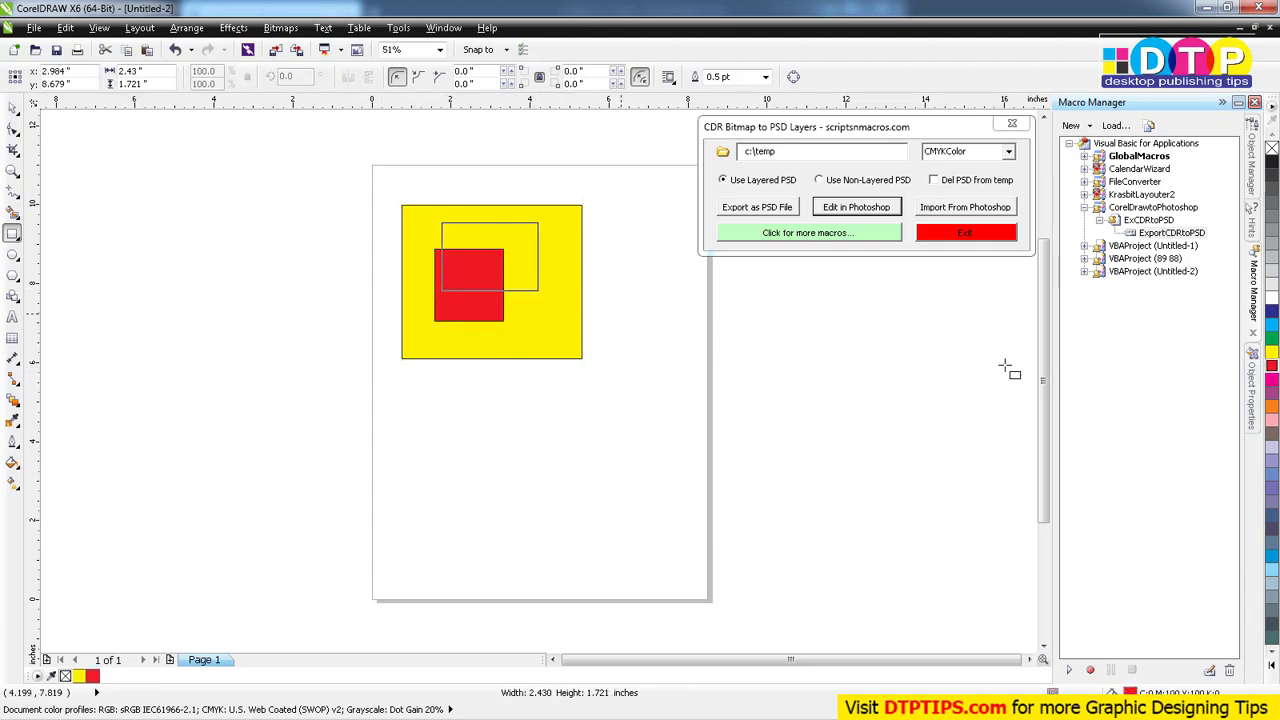
{"action": "left_click", "coordinate": [1272, 340]}
Select all three rectangles and send them to Photoshop for editing as a layered CMYK PSD
{"action": "key", "text": "space"}
{"action": "key", "text": "Escape"}
{"action": "key", "text": "ctrl+a"}
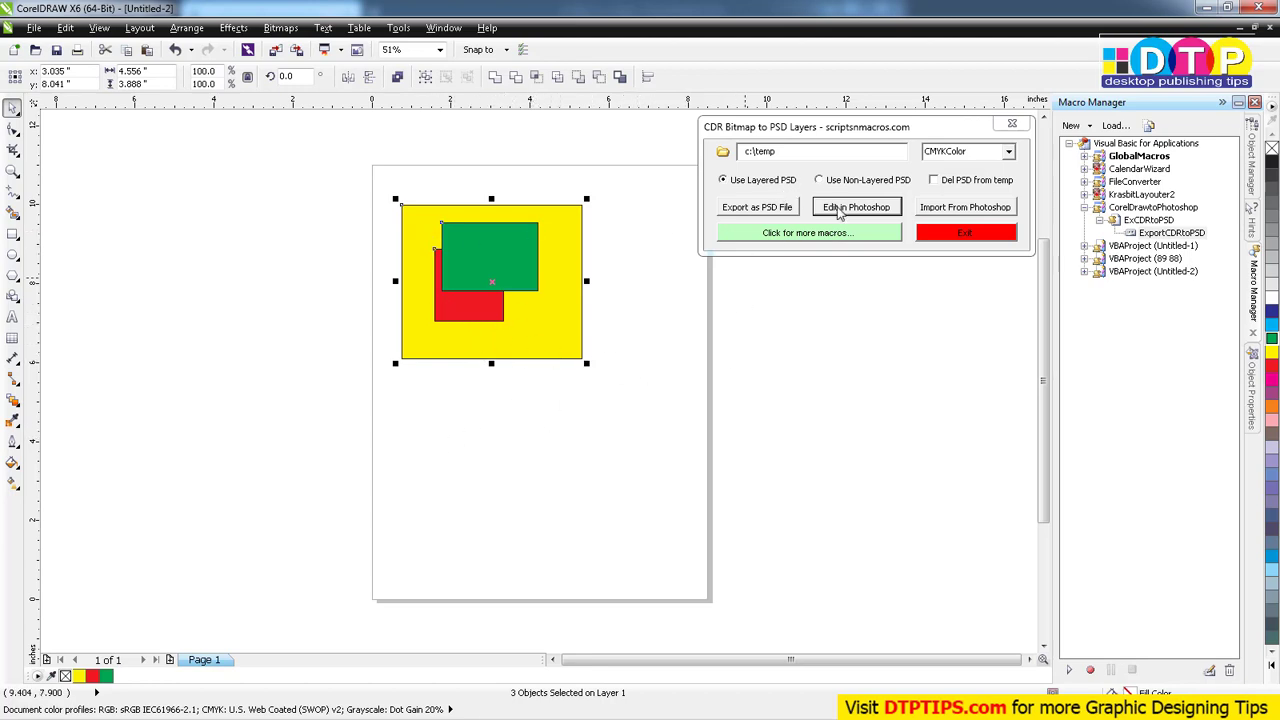
{"action": "left_click", "coordinate": [836, 208]}
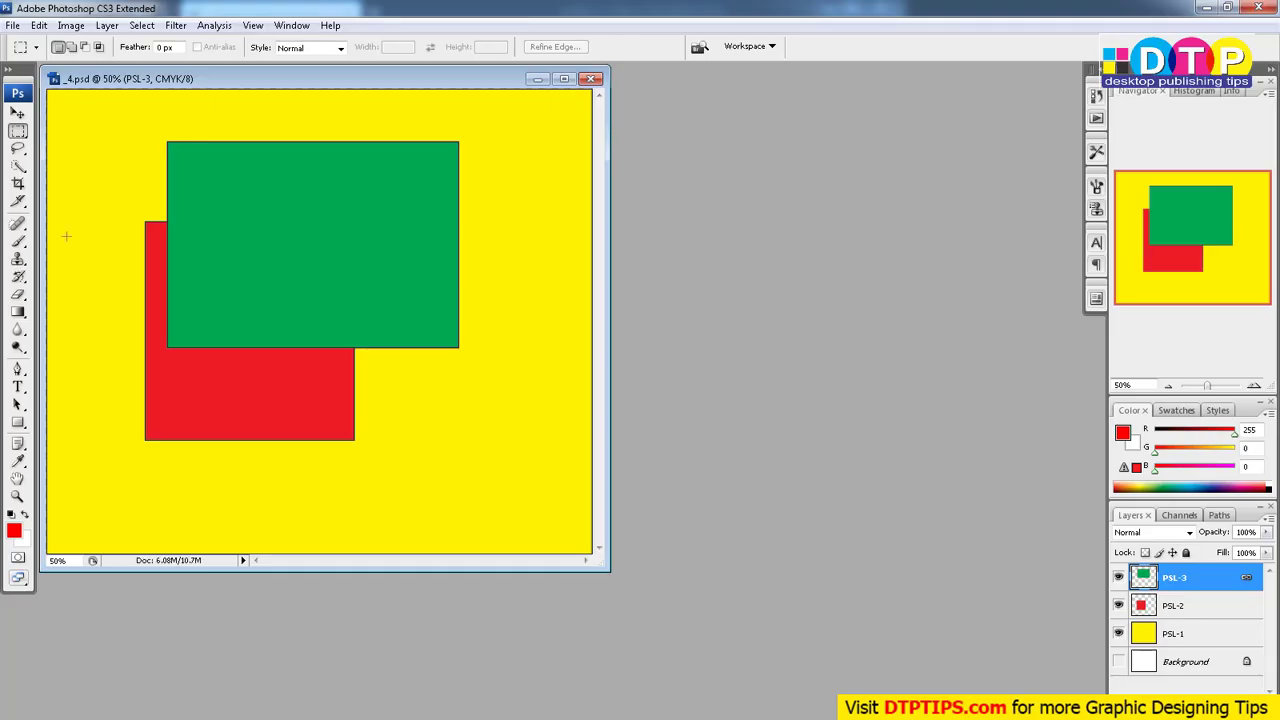
Check the separate rectangle layers by toggling the visibility of PSL-3, PSL-2 and PSL-1, leaving only PSL-3 of them hidden
{"action": "left_click", "coordinate": [1119, 577]}
{"action": "left_click", "coordinate": [1119, 605]}
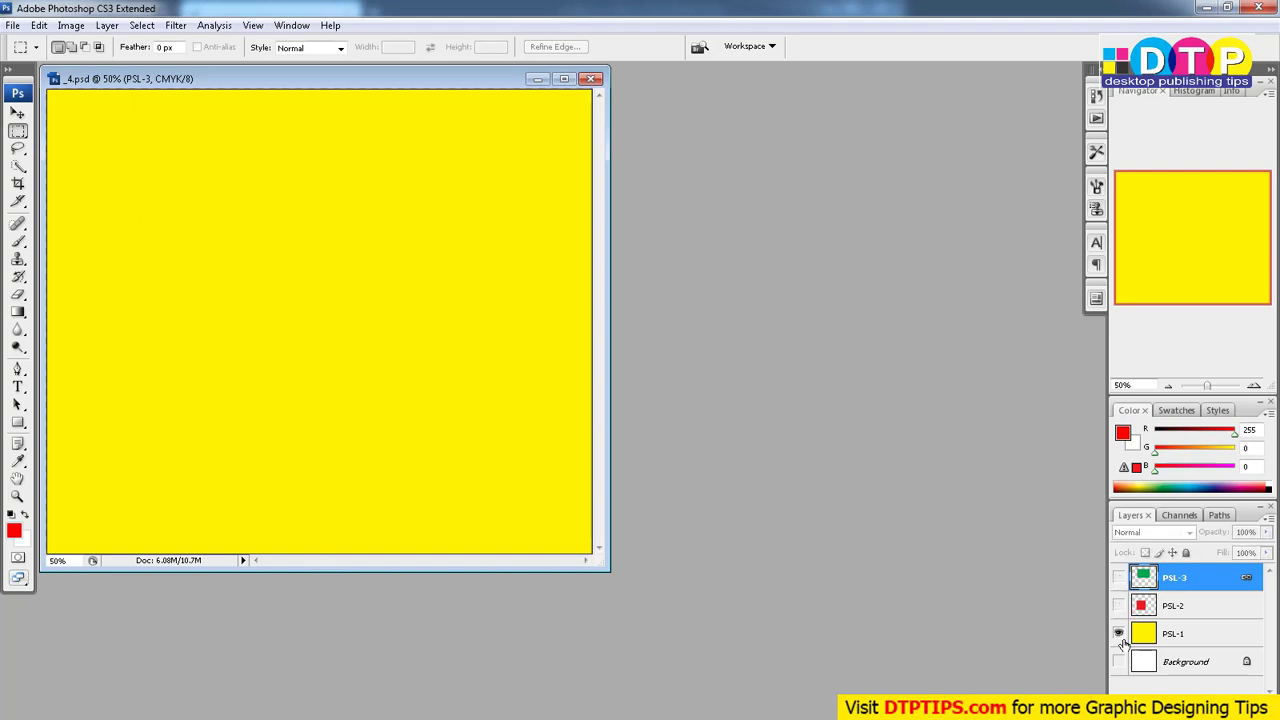
{"action": "left_click", "coordinate": [1119, 633]}
{"action": "left_click", "coordinate": [1119, 633]}
{"action": "left_click", "coordinate": [1119, 605]}
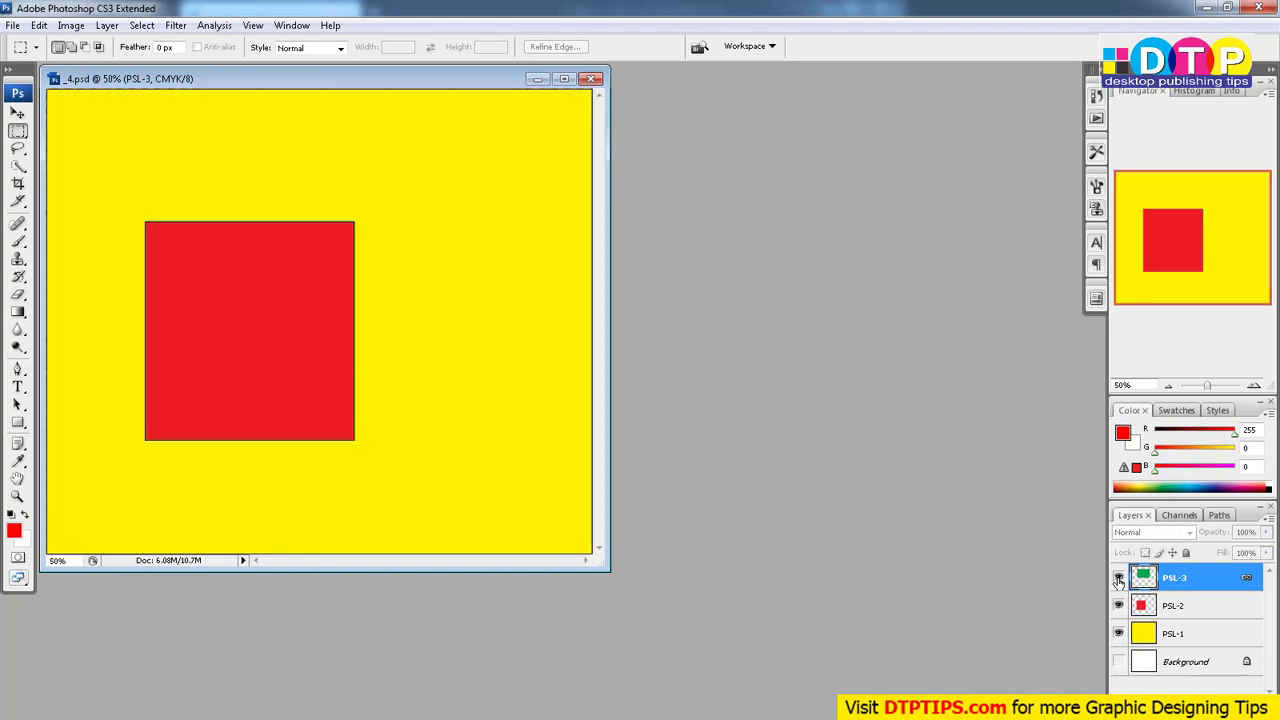
{"action": "left_click", "coordinate": [1119, 577]}
{"action": "left_click", "coordinate": [1119, 580]}
{"action": "left_click", "coordinate": [1119, 605]}
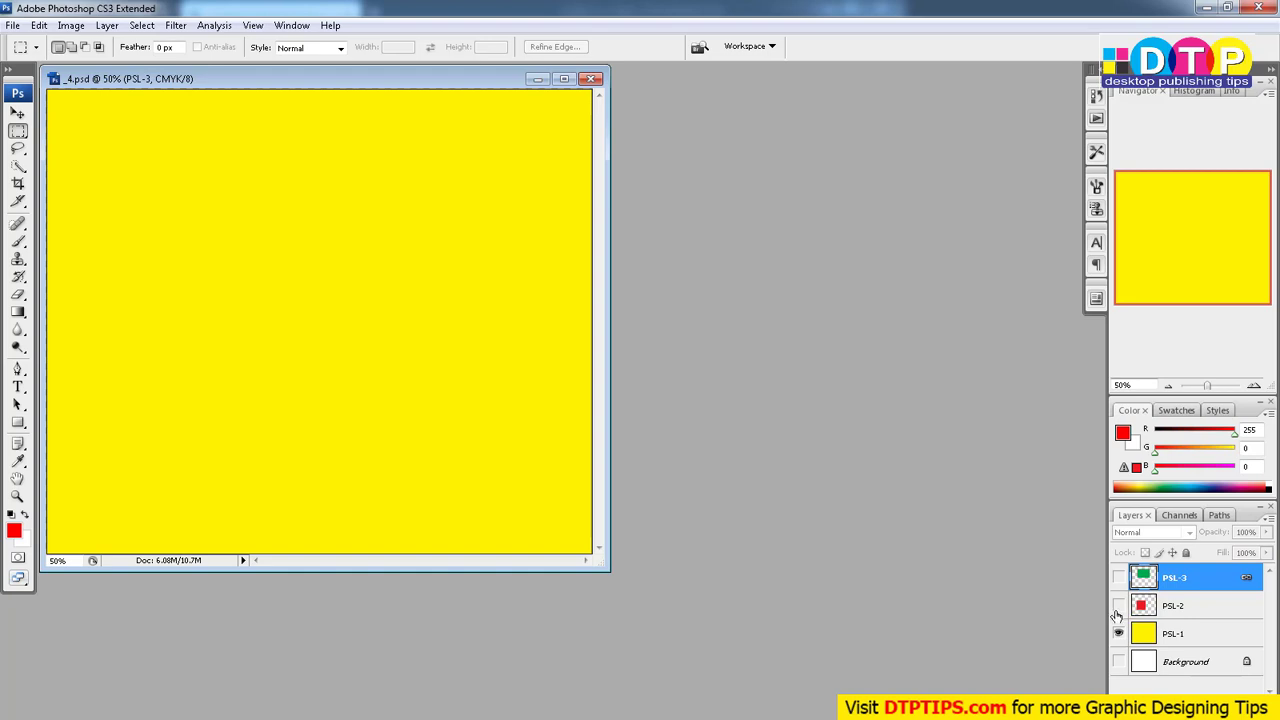
{"action": "left_click", "coordinate": [1119, 605]}
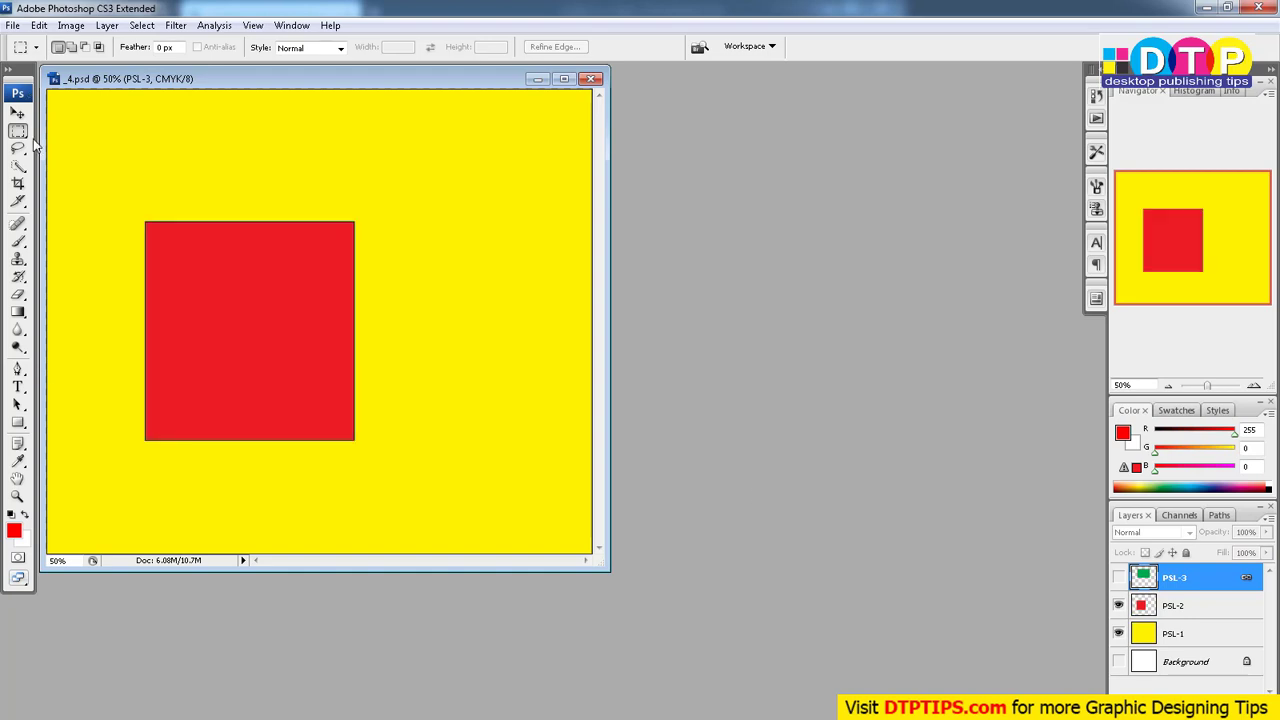
Select layer PSL-2 and paint a red Brush stroke on the red square
{"action": "left_click", "coordinate": [18, 242]}
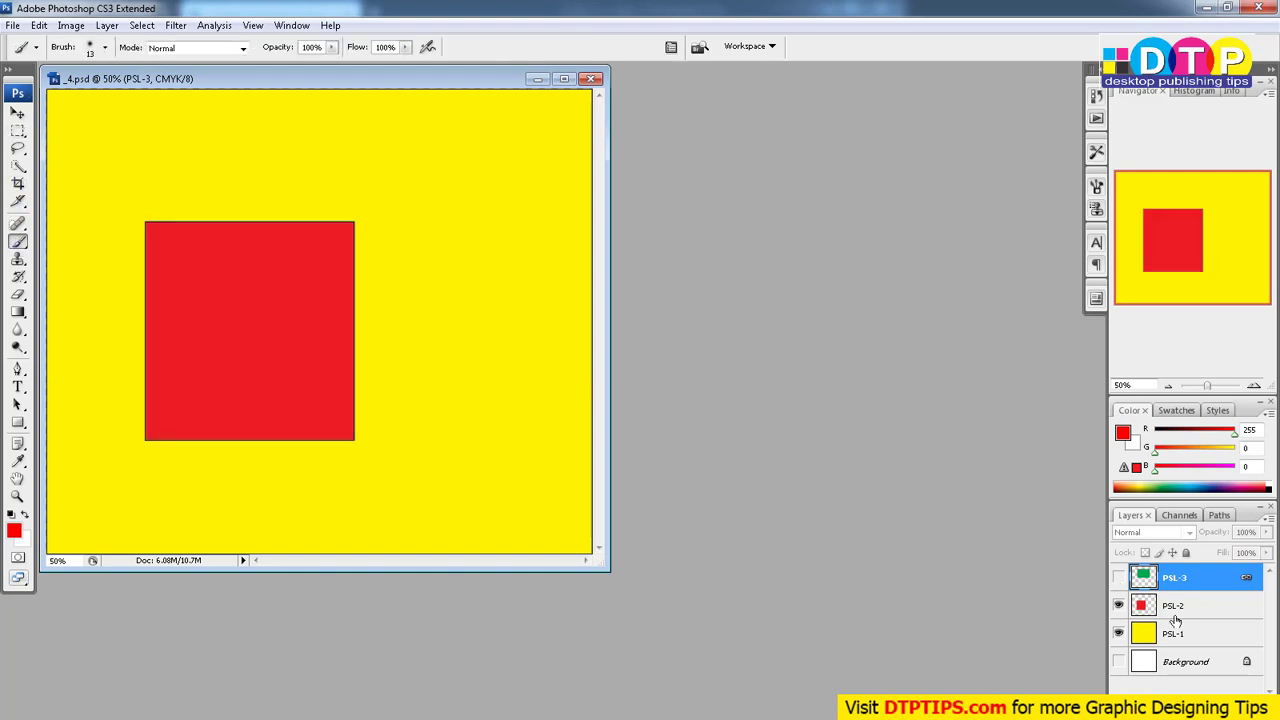
{"action": "left_click", "coordinate": [1174, 612]}
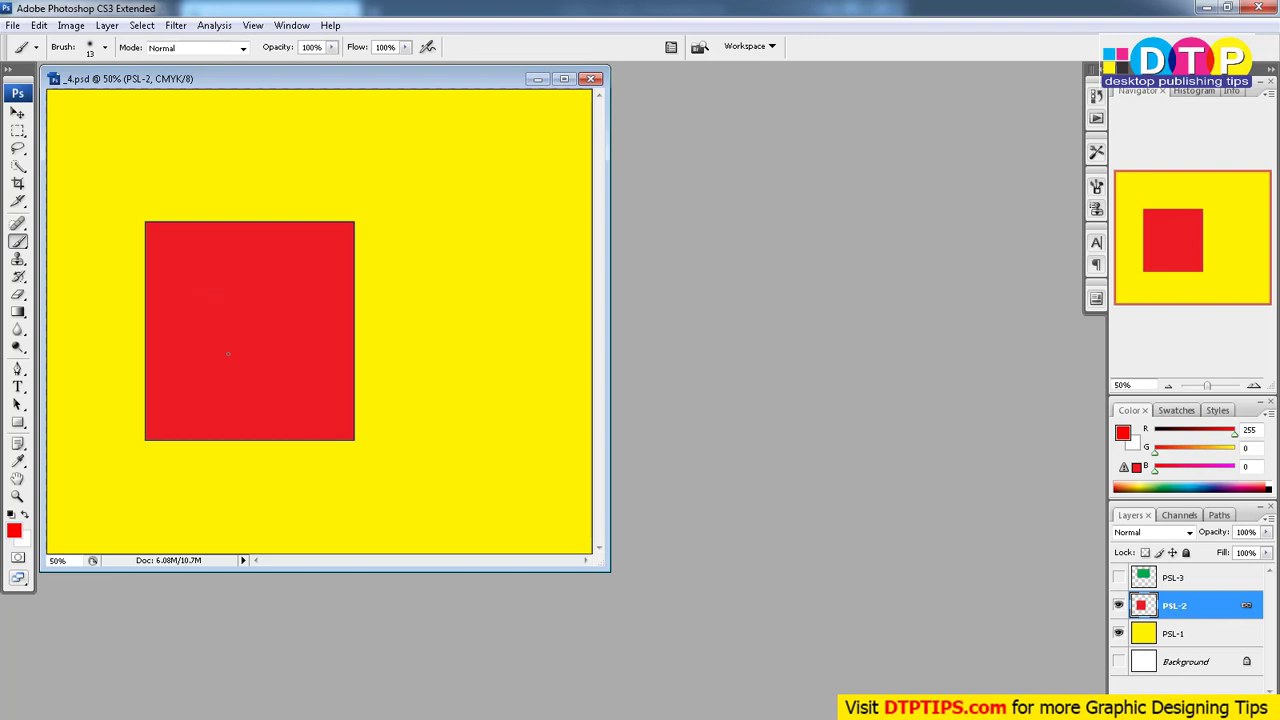
Set the foreground color to the red sampled from the square, ed1c24
{"action": "left_click", "coordinate": [17, 530]}
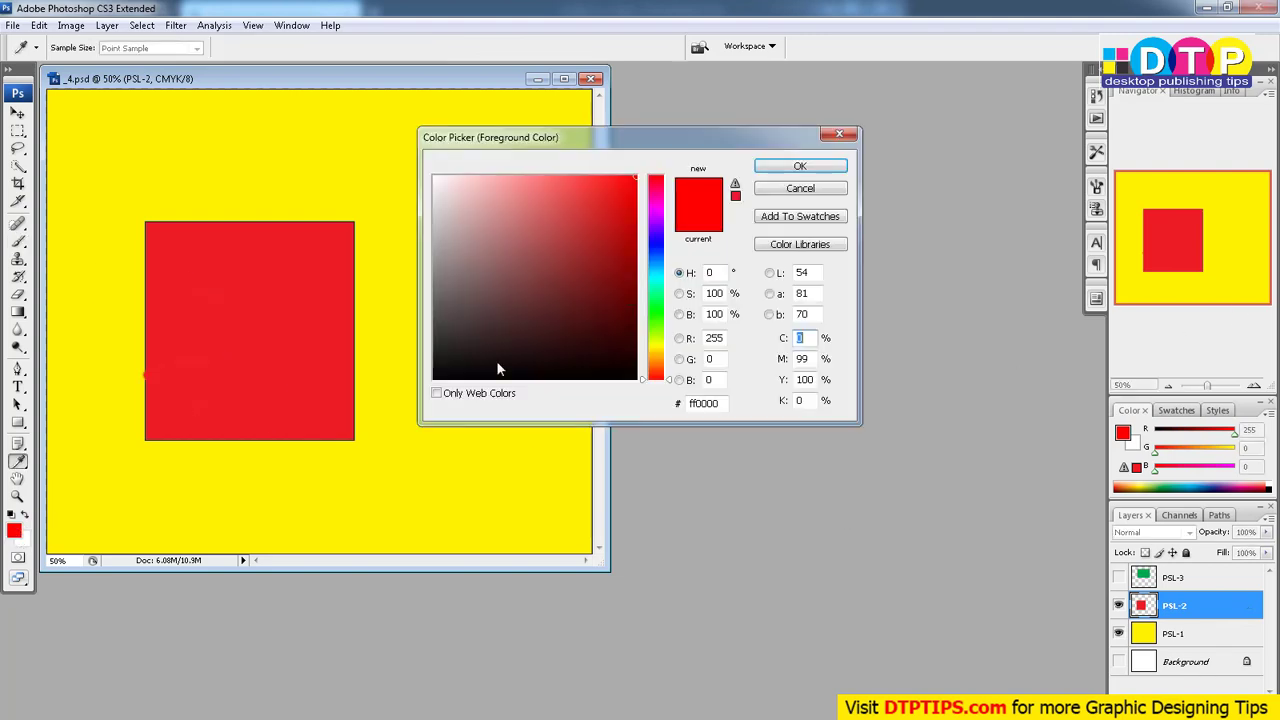
{"action": "left_click", "coordinate": [655, 205]}
{"action": "left_click_drag", "start_coordinate": [655, 205], "coordinate": [655, 305]}
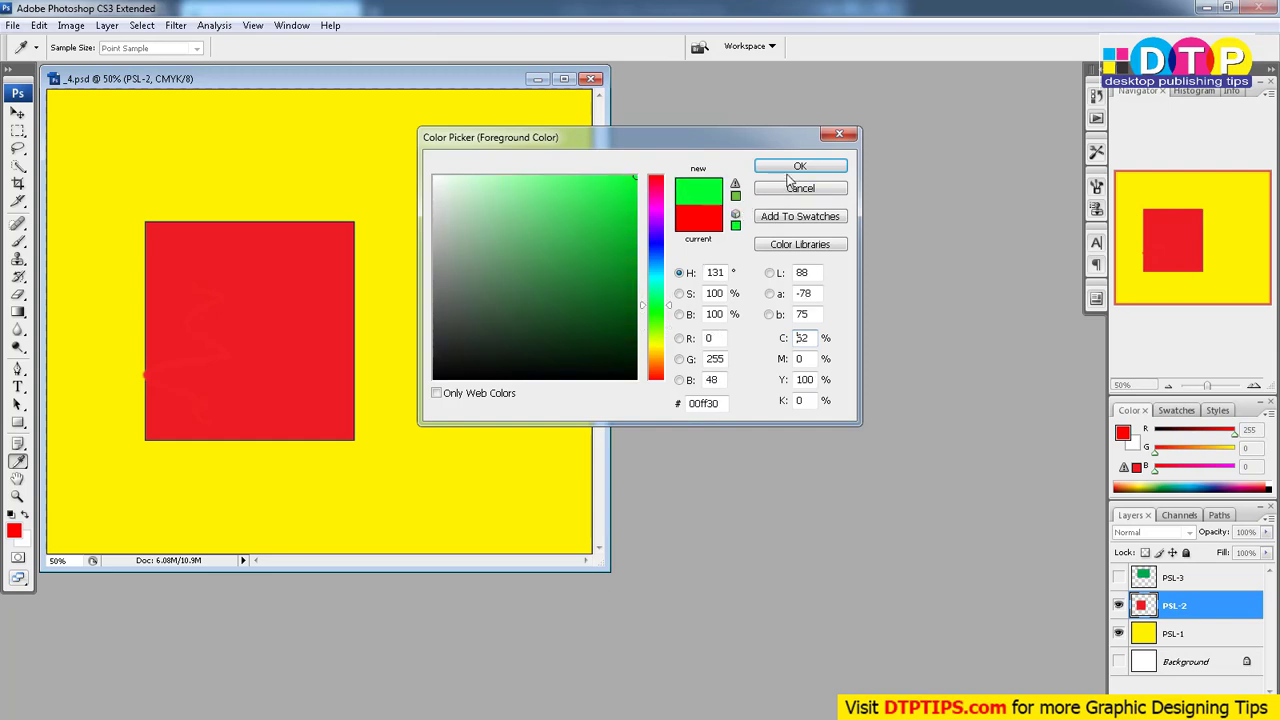
{"action": "left_click", "coordinate": [206, 352]}
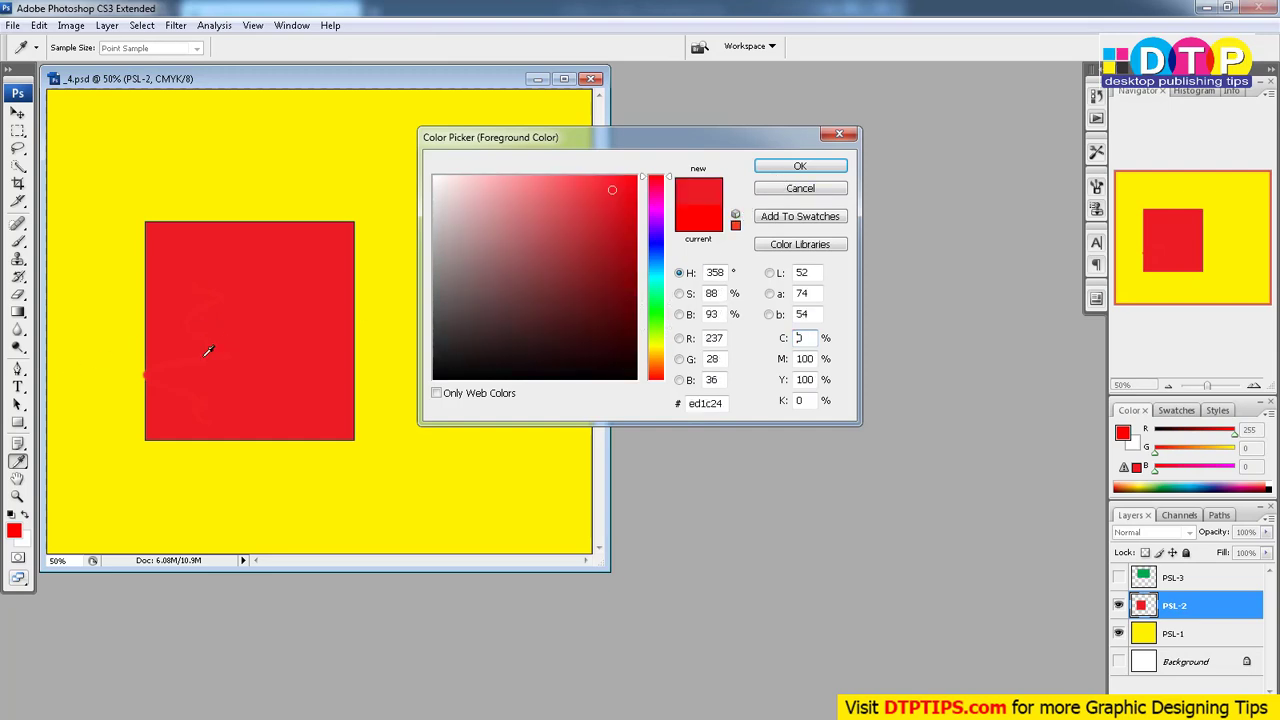
{"action": "left_click", "coordinate": [814, 168]}
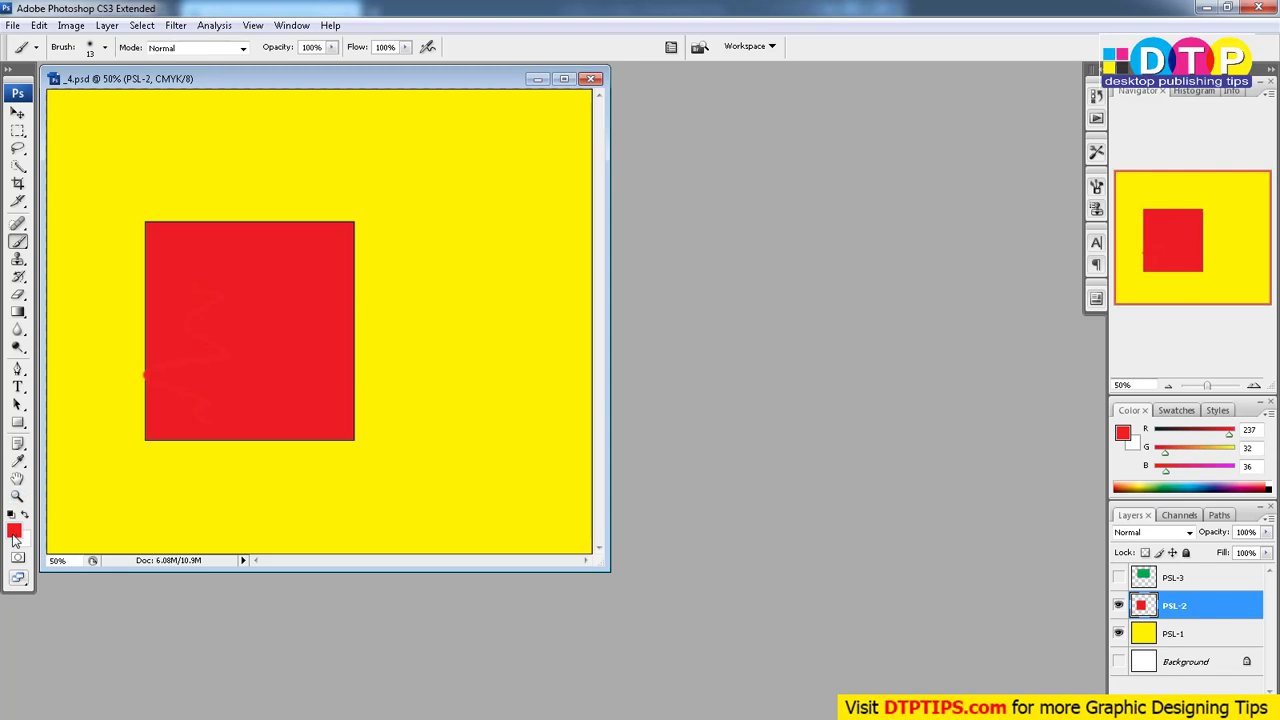
Set the foreground color to green 399446 and scribble over the lower part of the red square on layer PSL-2
{"action": "left_click", "coordinate": [14, 531]}
{"action": "left_click_drag", "start_coordinate": [655, 340], "coordinate": [655, 307]}
{"action": "left_click", "coordinate": [557, 261]}
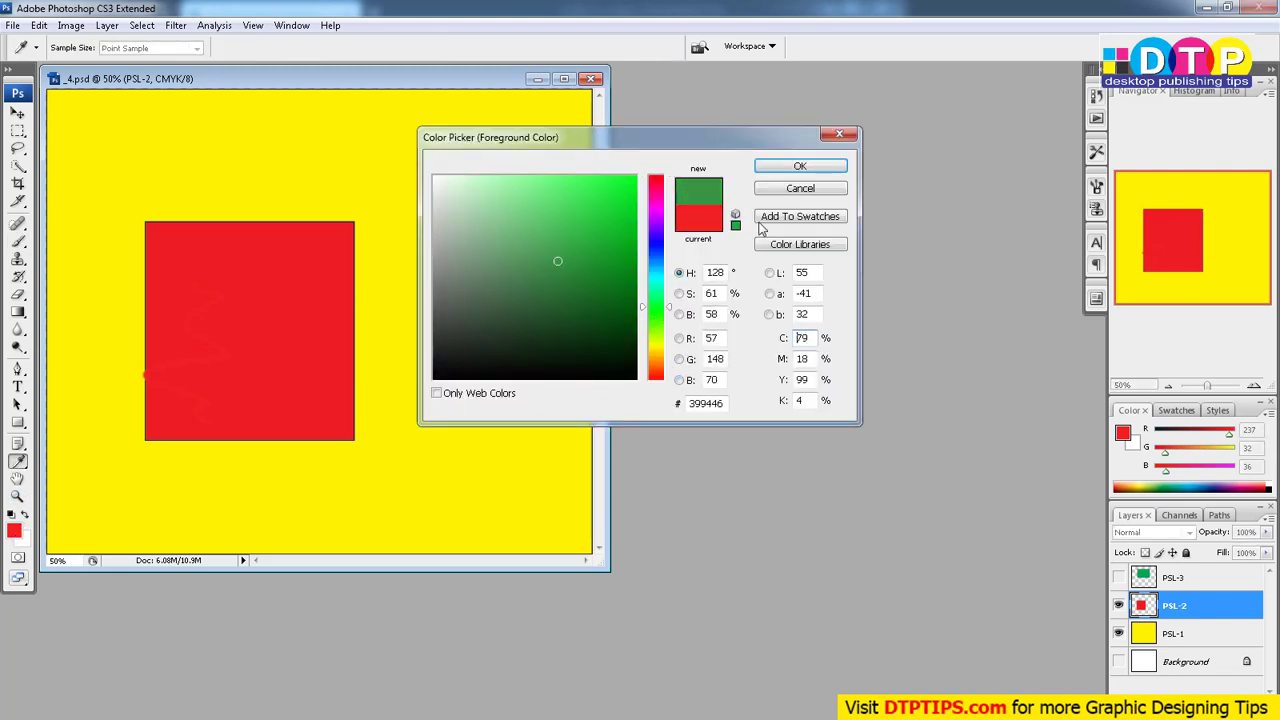
{"action": "left_click", "coordinate": [800, 166]}
{"action": "mouse_move", "coordinate": [175, 333]}
{"action": "left_mouse_down"}
{"action": "mouse_move", "coordinate": [213, 359]}
{"action": "mouse_move", "coordinate": [186, 395]}
{"action": "mouse_move", "coordinate": [281, 413]}
{"action": "mouse_move", "coordinate": [299, 386]}
{"action": "mouse_move", "coordinate": [213, 392]}
{"action": "mouse_move", "coordinate": [166, 359]}
{"action": "mouse_move", "coordinate": [189, 335]}
{"action": "mouse_move", "coordinate": [236, 407]}
{"action": "left_mouse_up"}
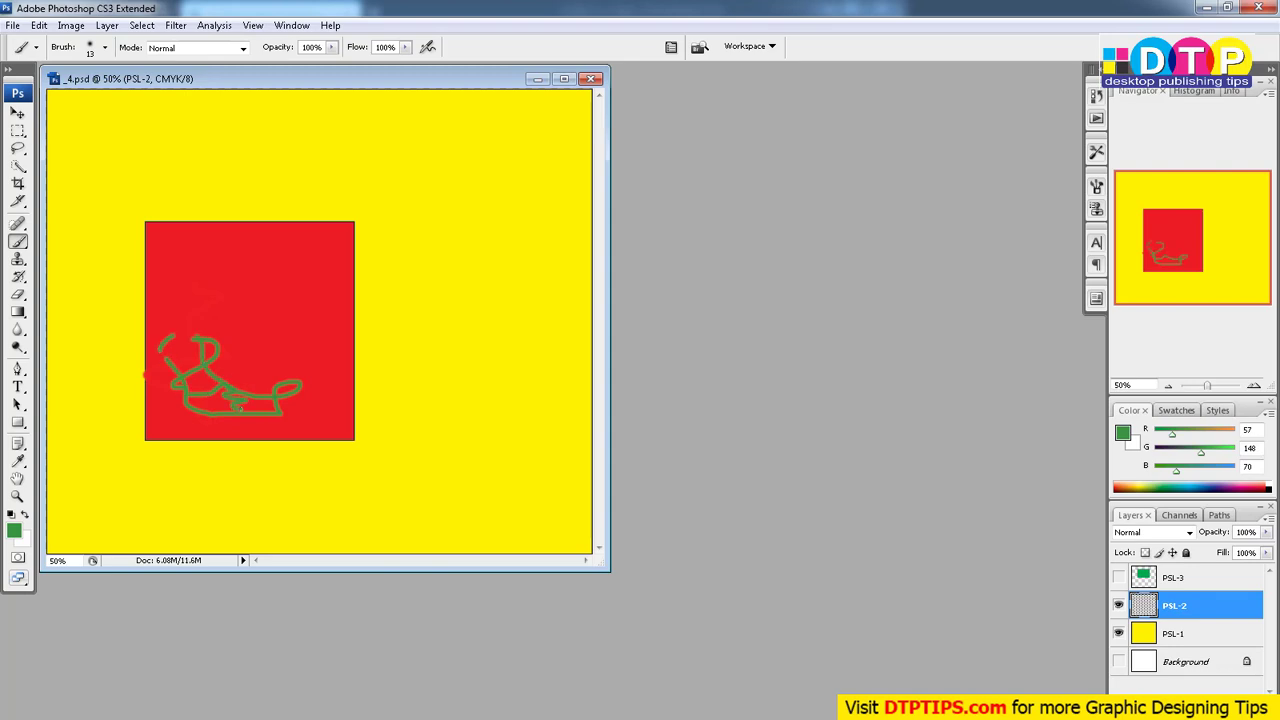
{"action": "left_click_drag", "start_coordinate": [248, 331], "coordinate": [183, 411]}
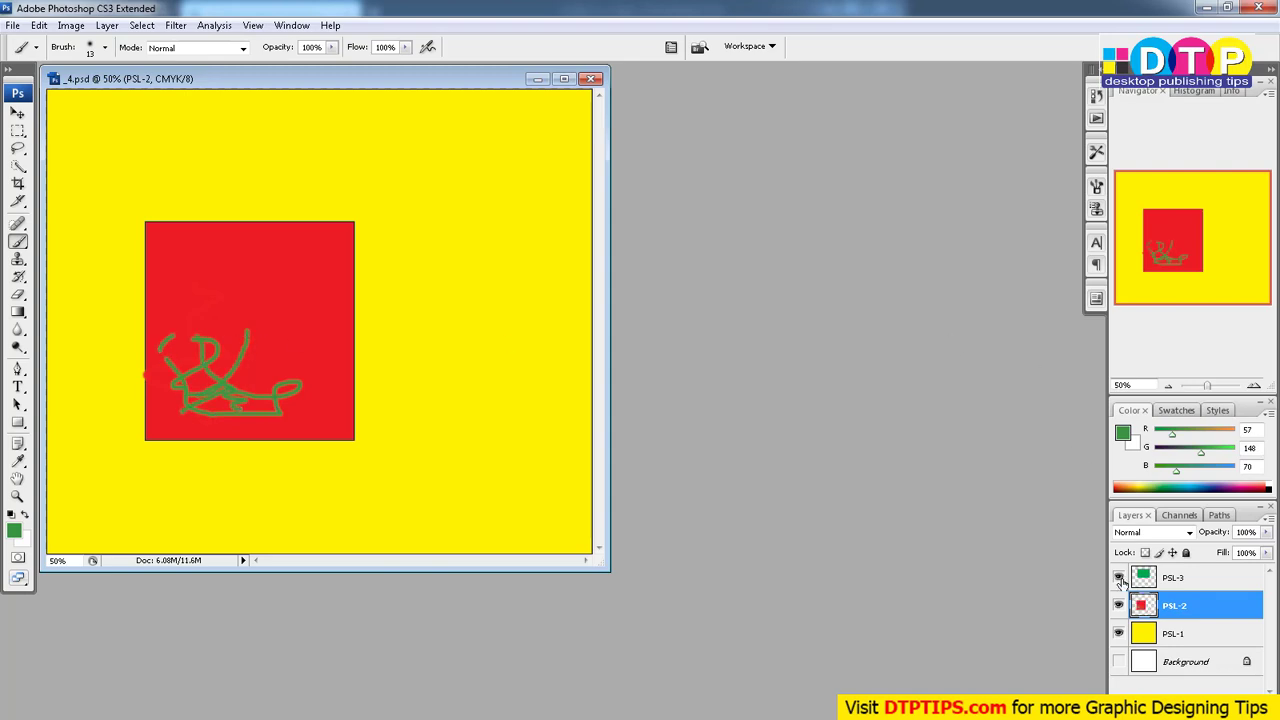
Show layer PSL-3 again, save and close _4.psd, and import the edited layers back into CorelDRAW with the macro
{"action": "left_click", "coordinate": [1118, 577]}
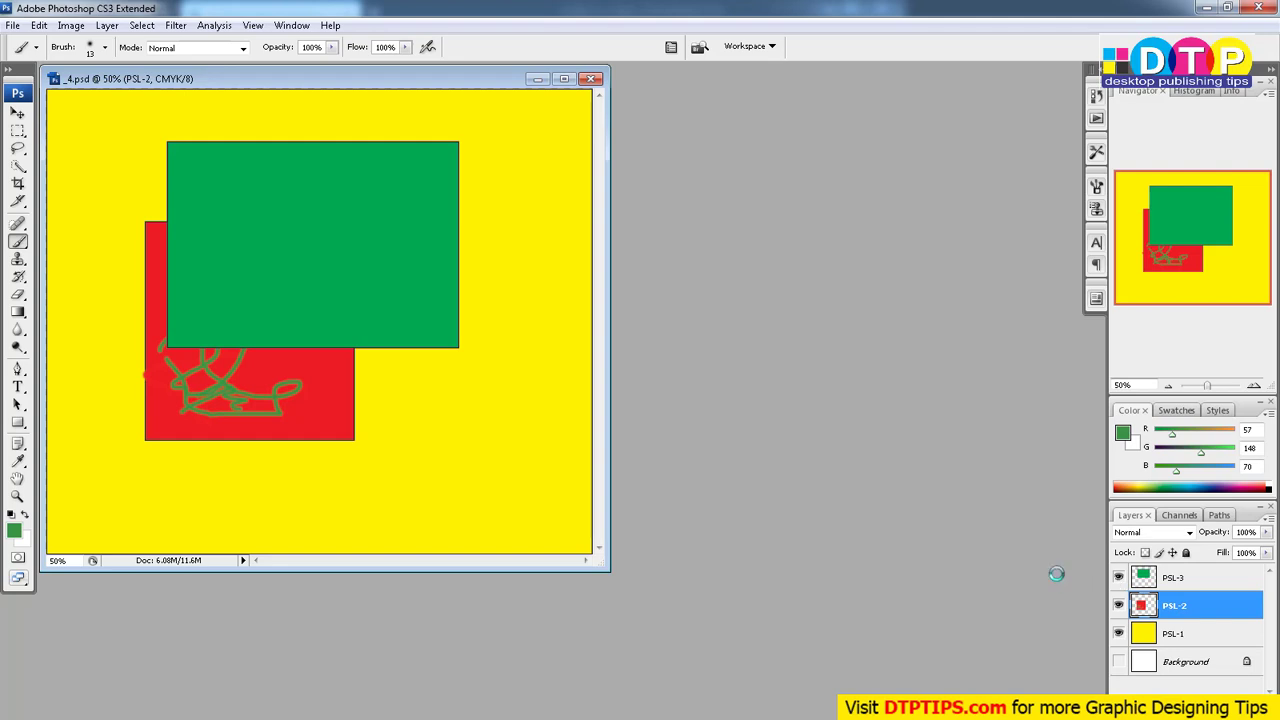
{"action": "left_click", "coordinate": [592, 79]}
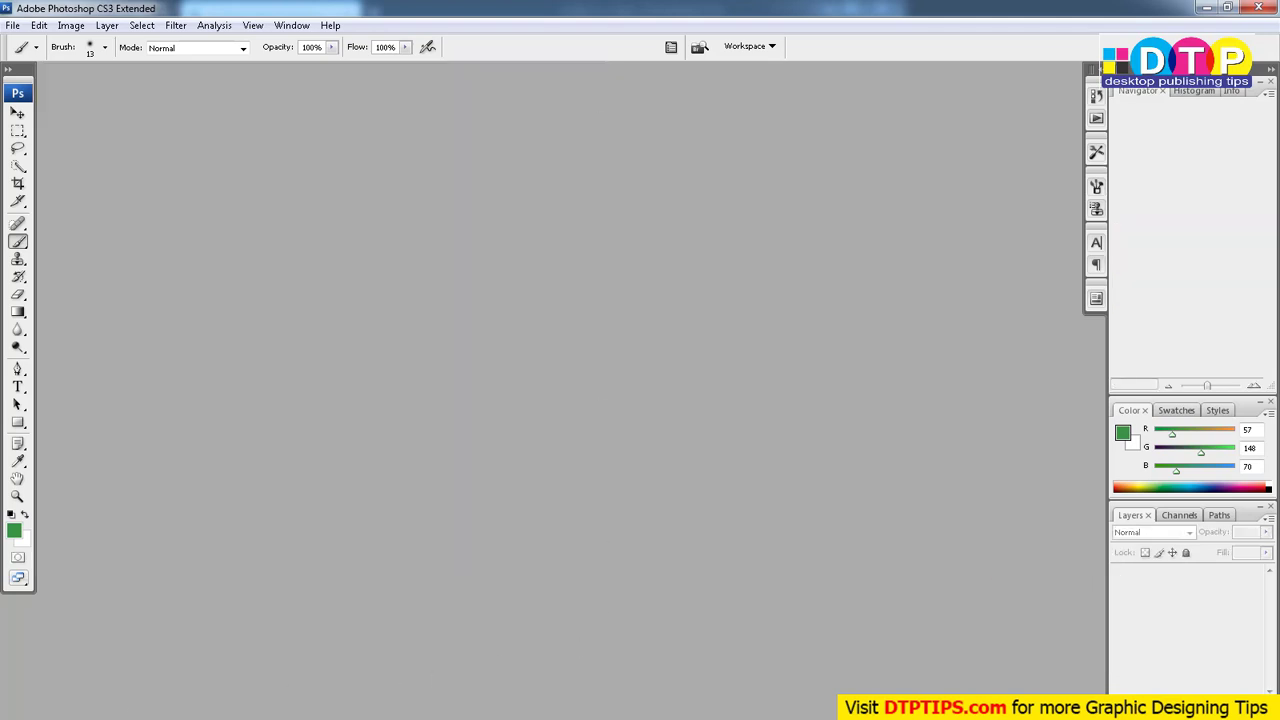
{"action": "key", "text": "alt+Tab"}
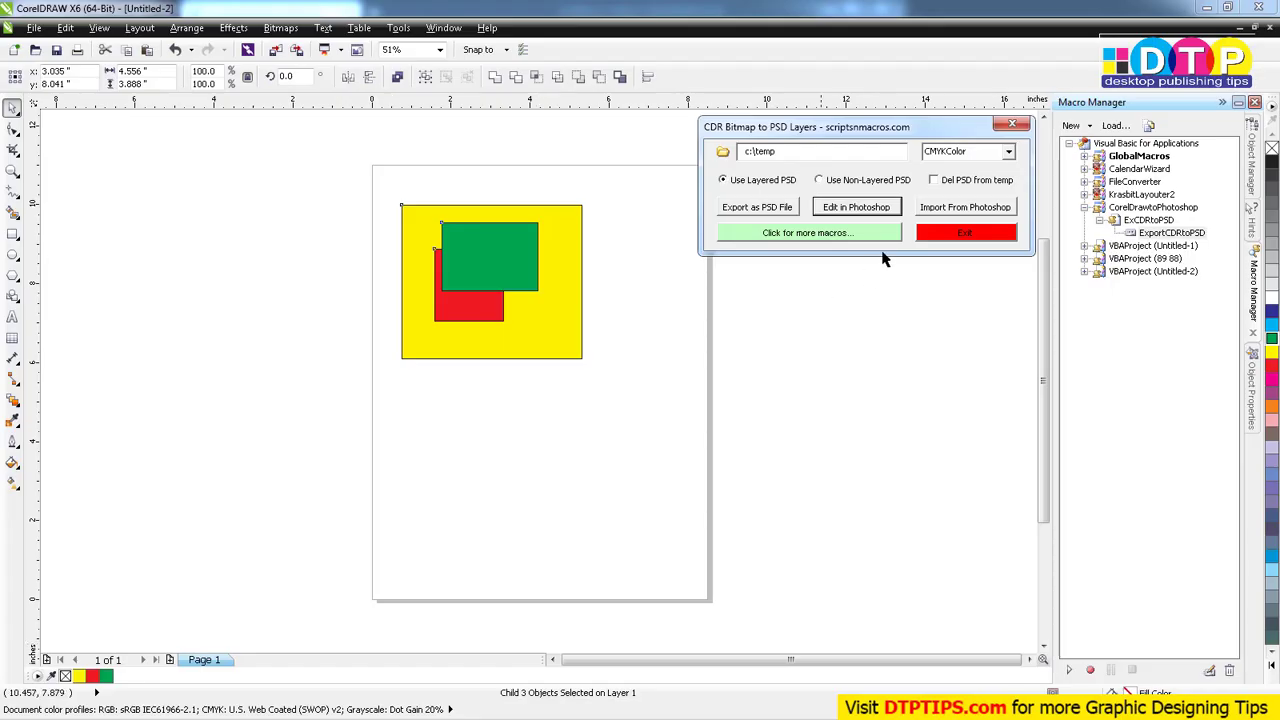
{"action": "left_click", "coordinate": [957, 210]}
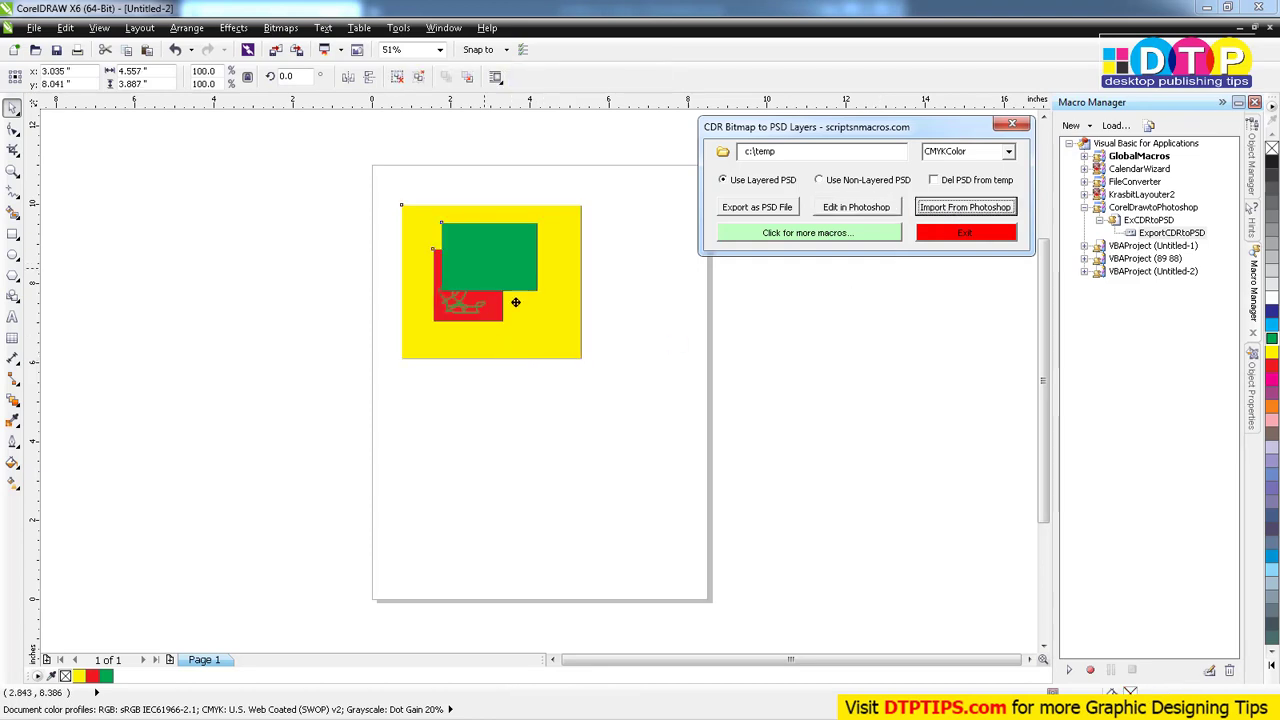
Try moving the reimported _4.psd group away from the original rectangles several times to compare them, undoing each trial
{"action": "left_click_drag", "start_coordinate": [516, 302], "coordinate": [783, 505]}
{"action": "key", "text": "ctrl+z"}
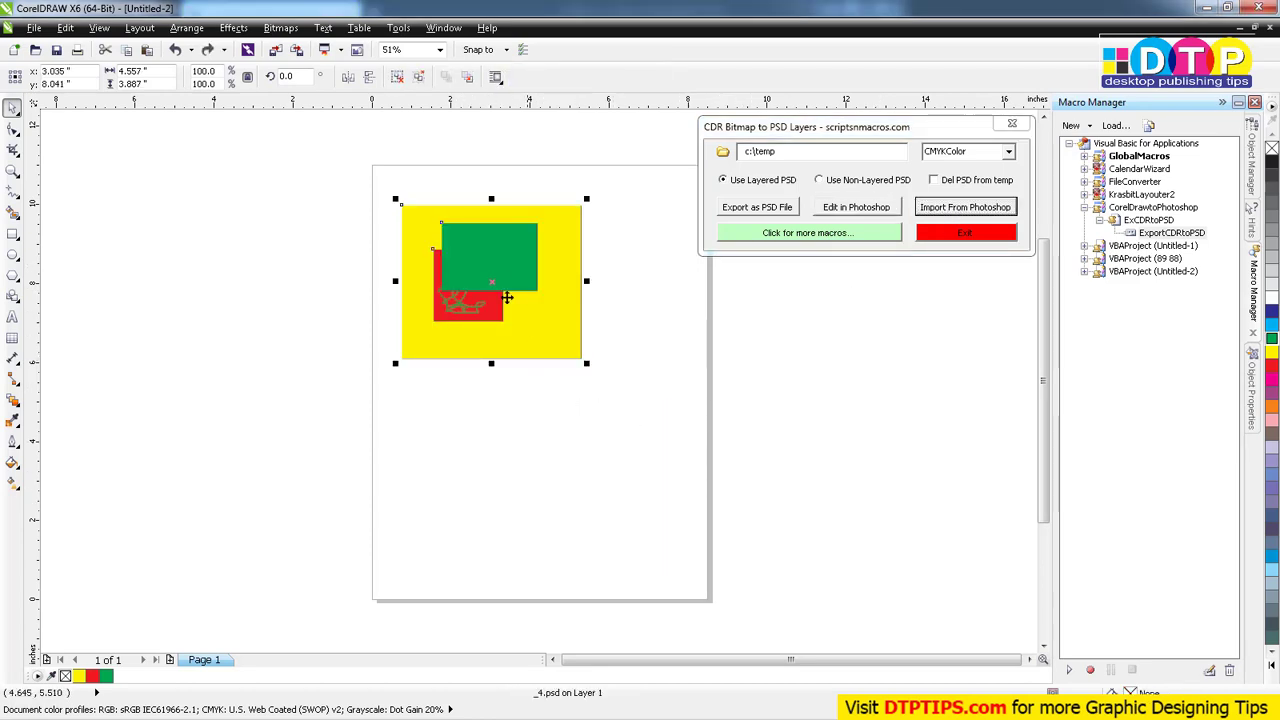
{"action": "left_click_drag", "start_coordinate": [522, 355], "coordinate": [569, 469]}
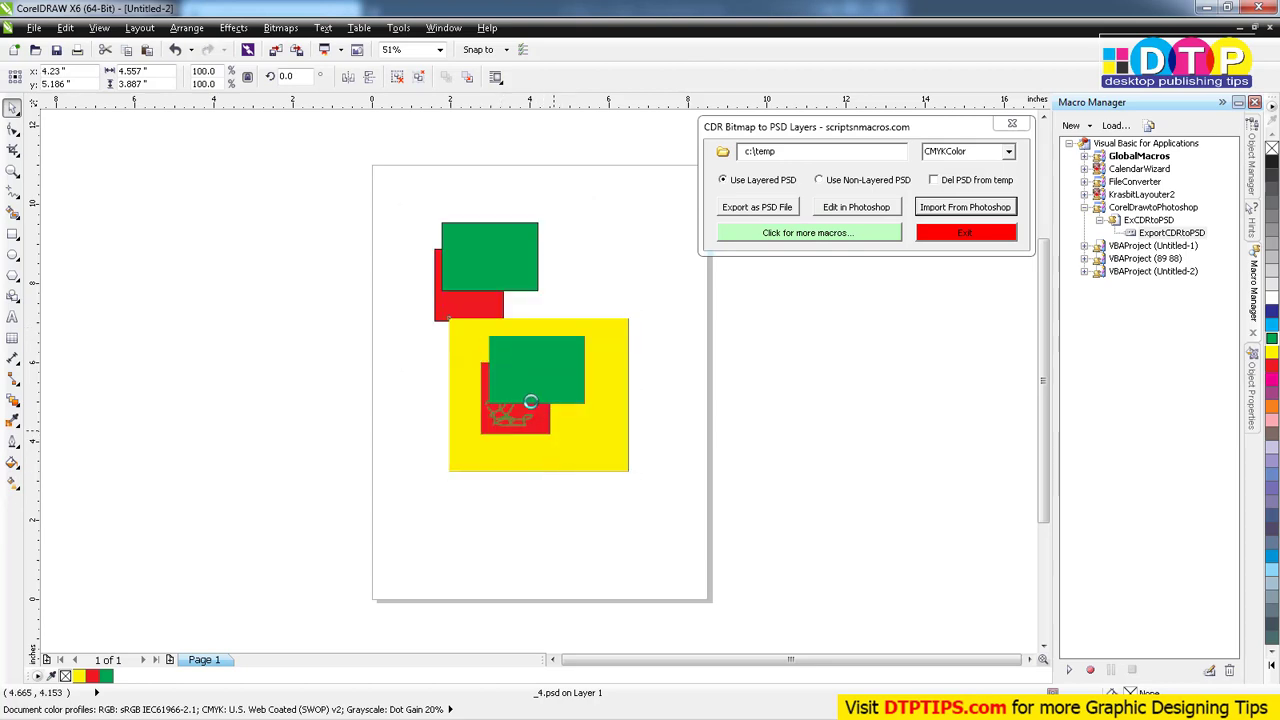
{"action": "key", "text": "ctrl+z"}
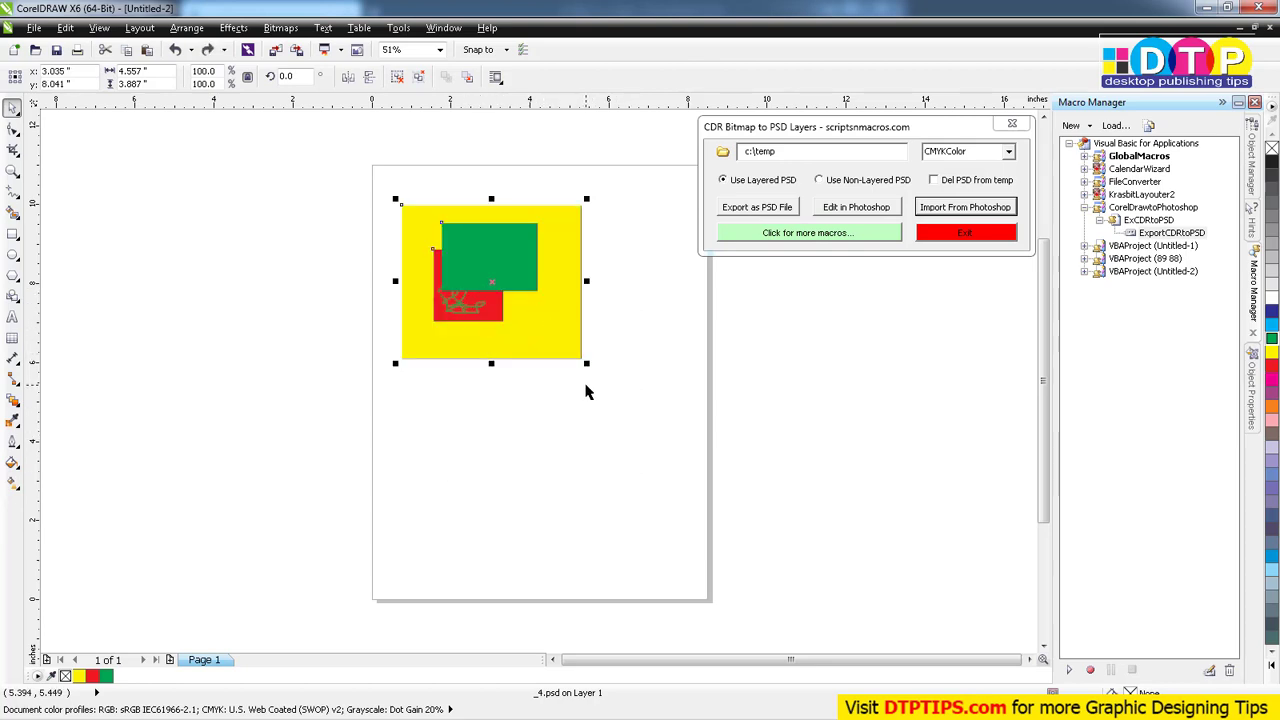
{"action": "key", "text": "ctrl+z"}
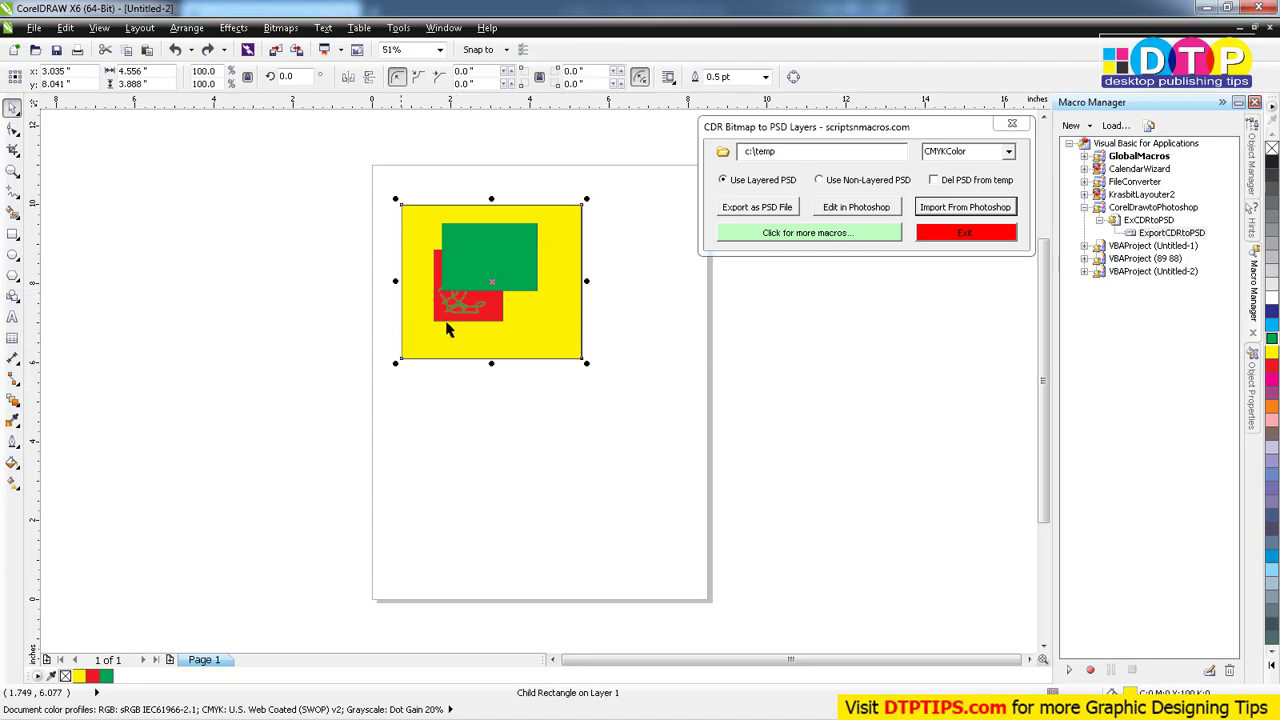
{"action": "key", "text": "ctrl+shift+z"}
{"action": "key", "text": "ctrl+shift+z"}
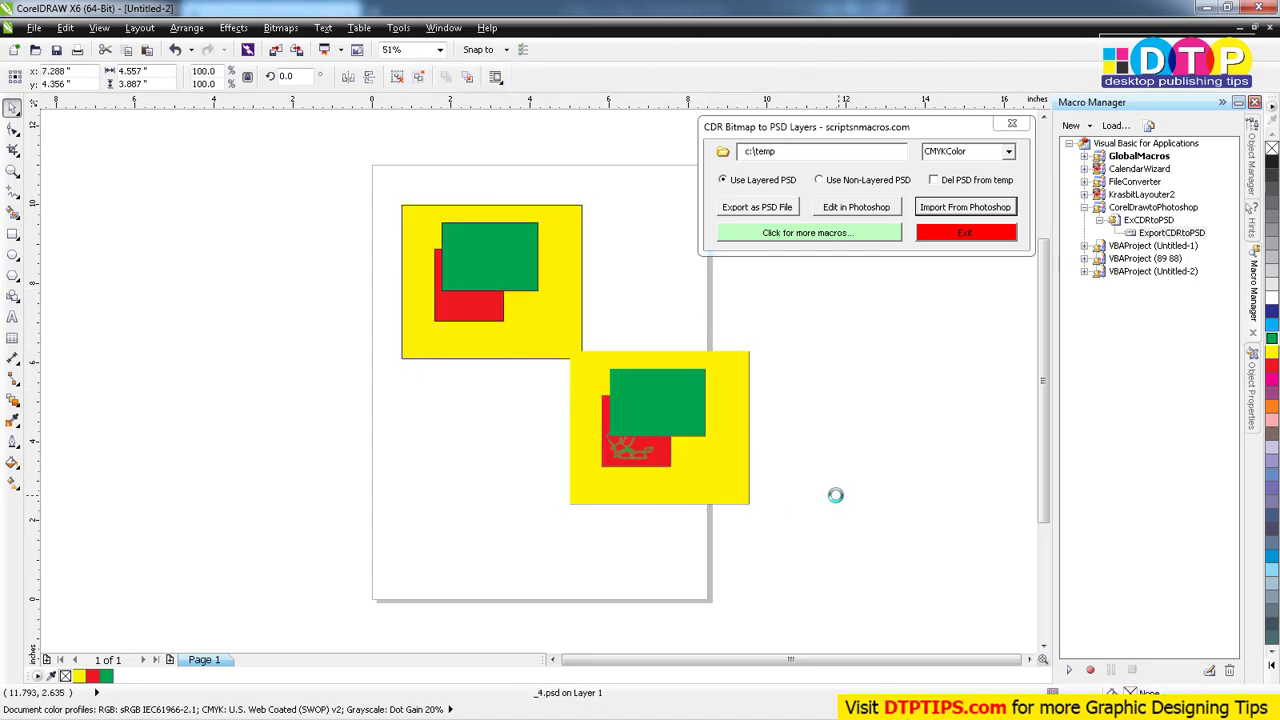
{"action": "key", "text": "ctrl+z"}
Delete the original rectangles and place the reimported _4.psd group at about X 3.18 in, Y 8.31 in
{"action": "left_click_drag", "start_coordinate": [466, 338], "coordinate": [502, 300]}
{"action": "left_click", "coordinate": [502, 305]}
{"action": "key", "text": "Delete"}
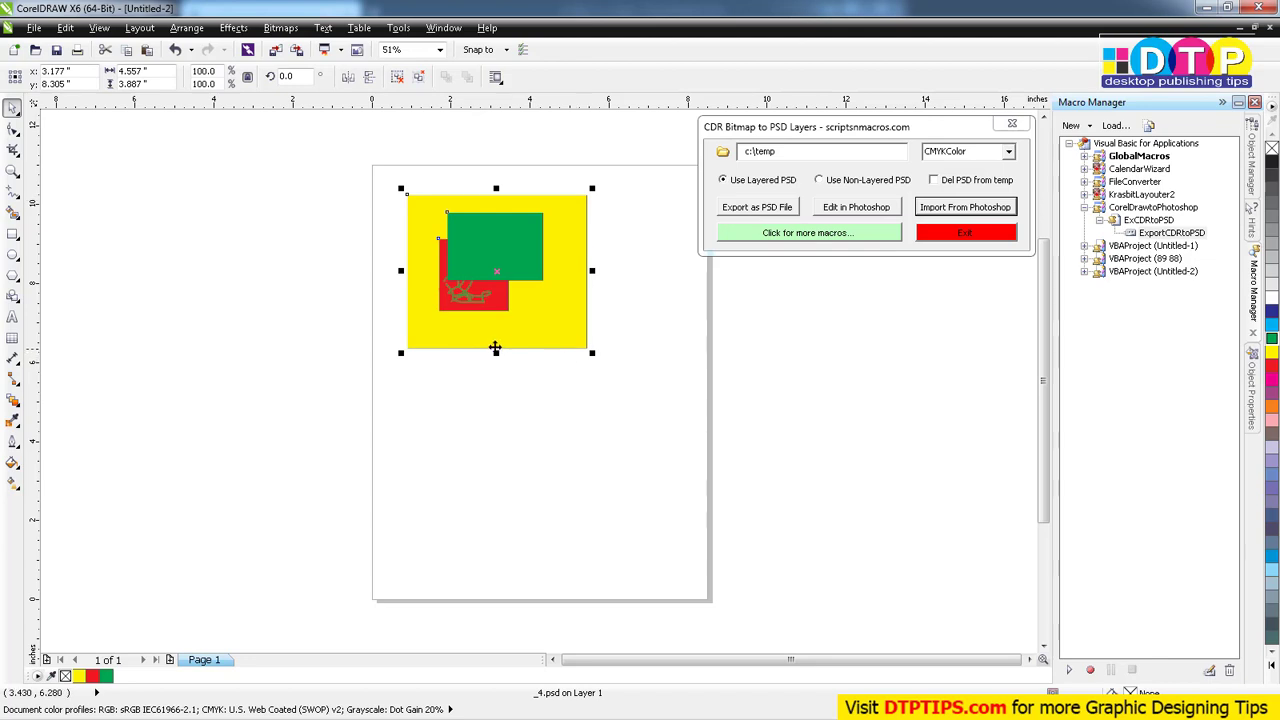
{"action": "left_click", "coordinate": [468, 339]}
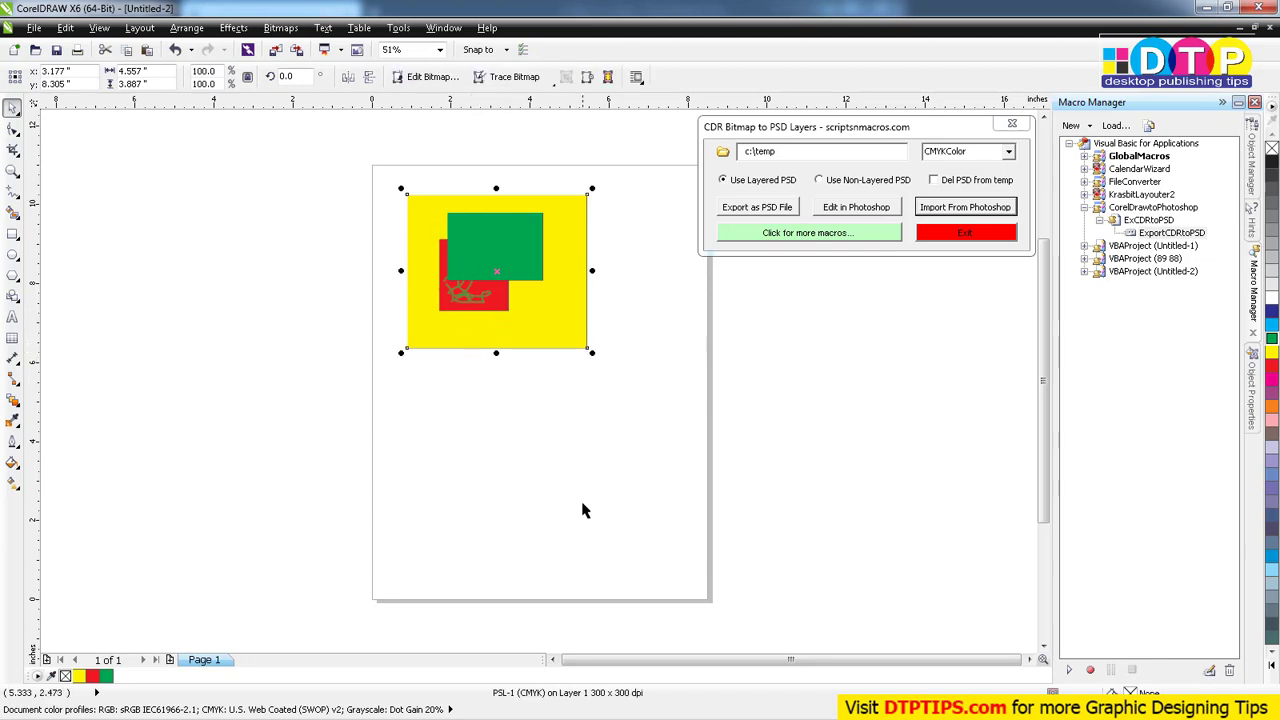